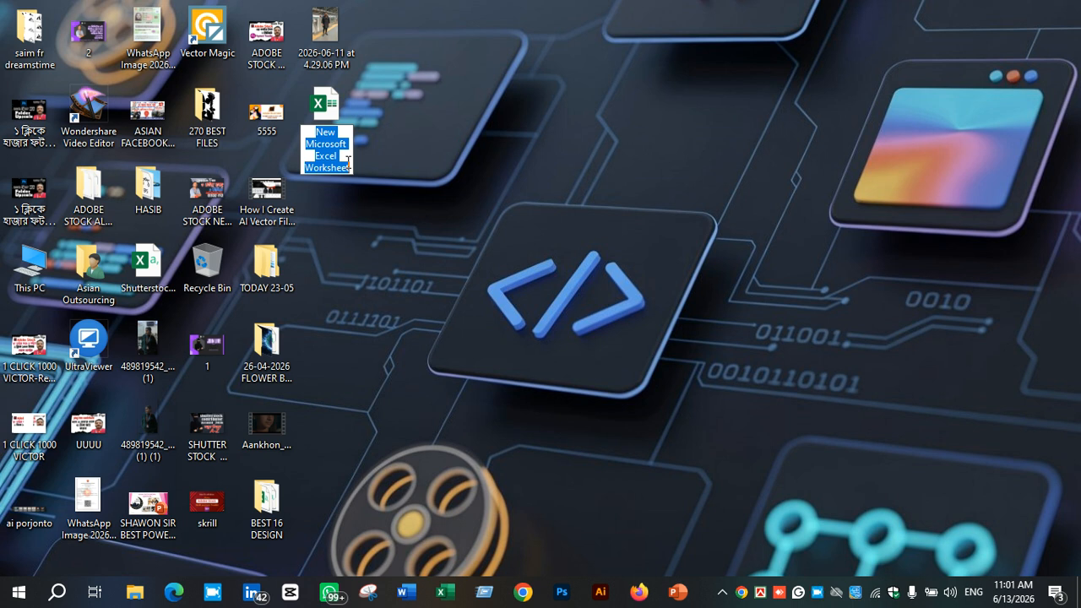
Rename the new Excel worksheet file on the desktop as saim
type("s")
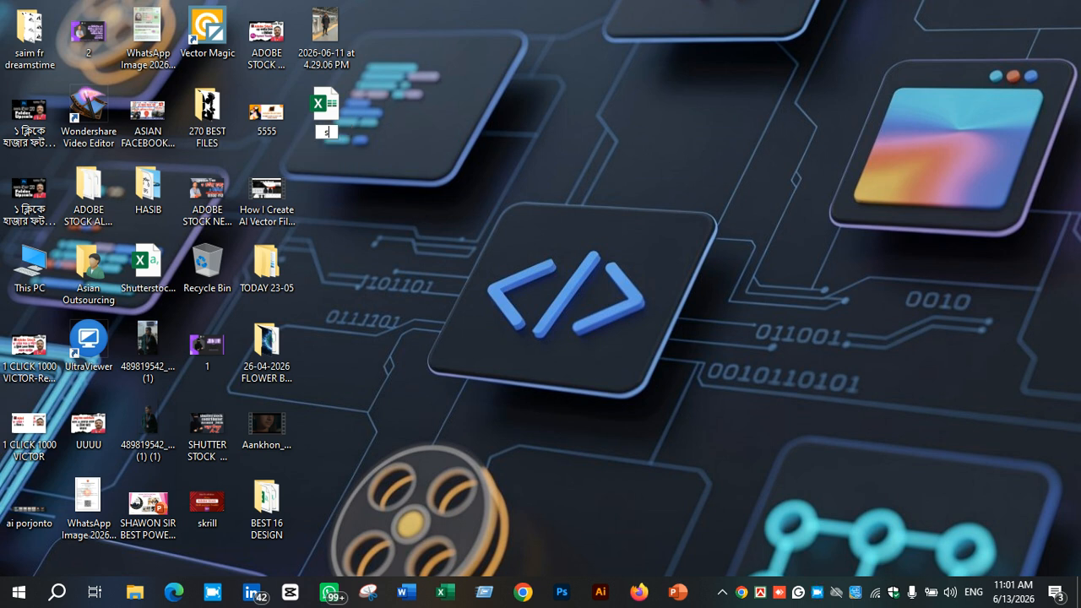
type("aim")
key("Return")
double_click(324, 105)
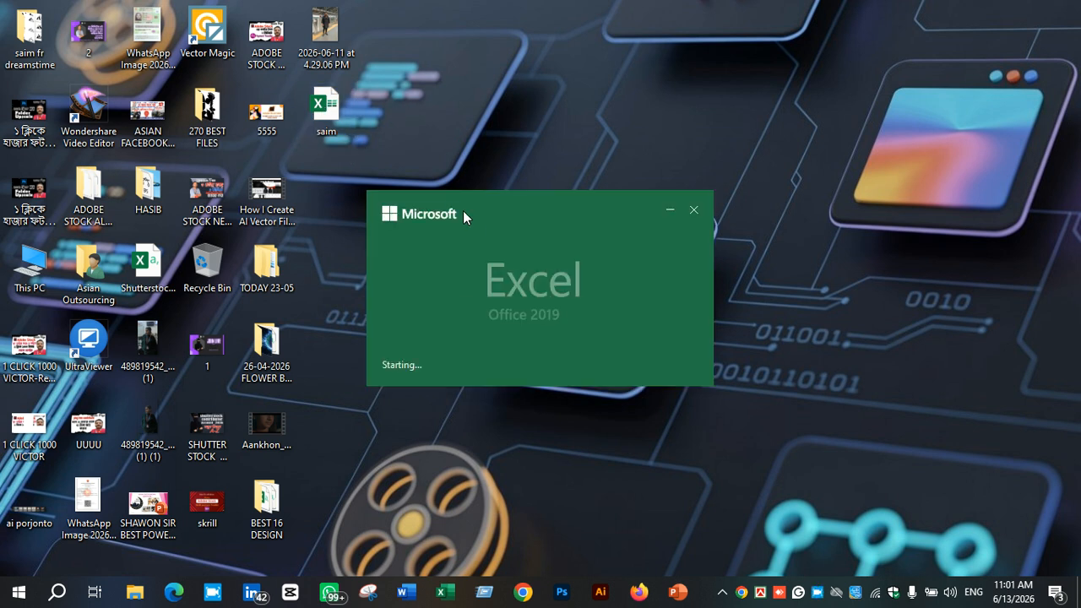
left_click(1071, 12)
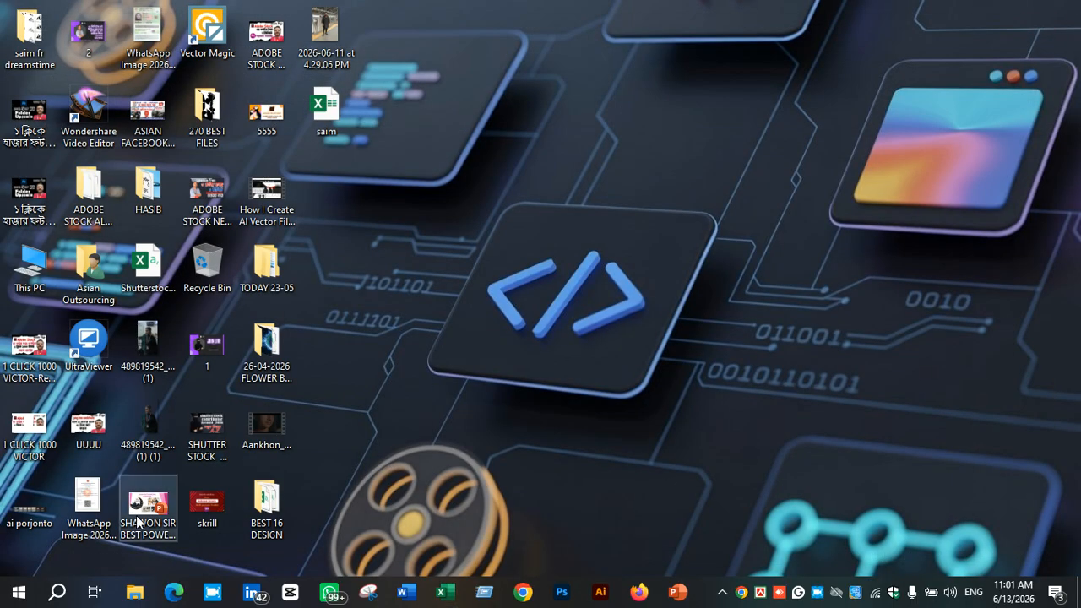
left_click(57, 593)
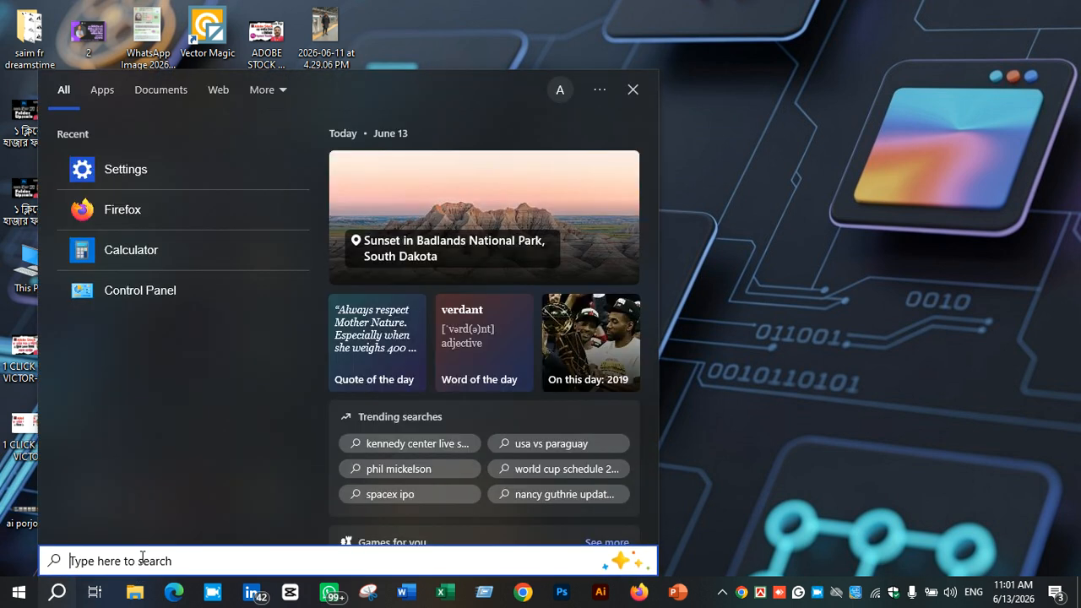
type("w")
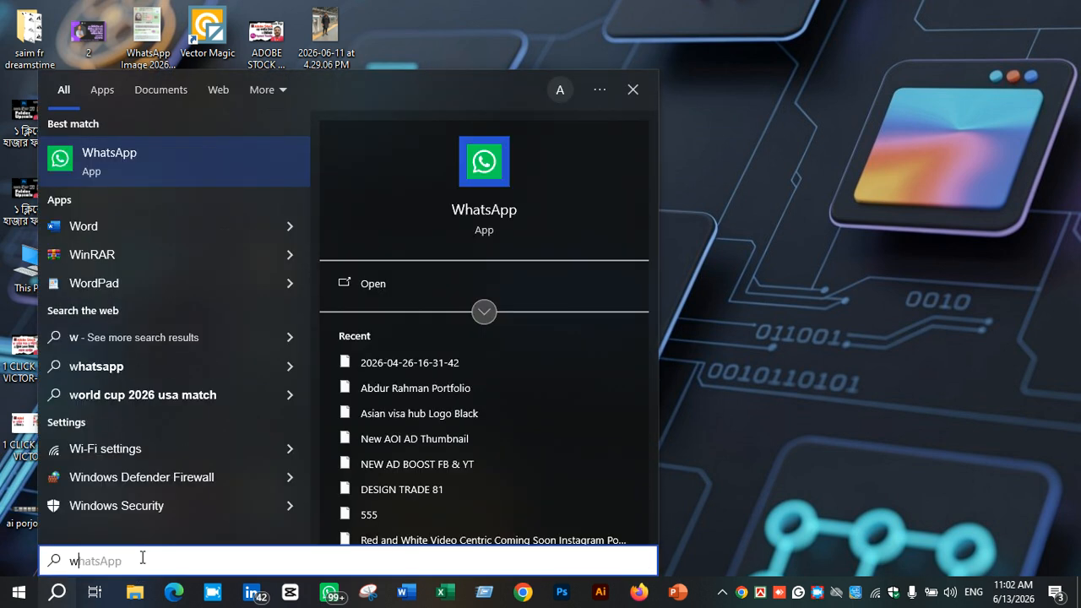
key("BackSpace")
type("e")
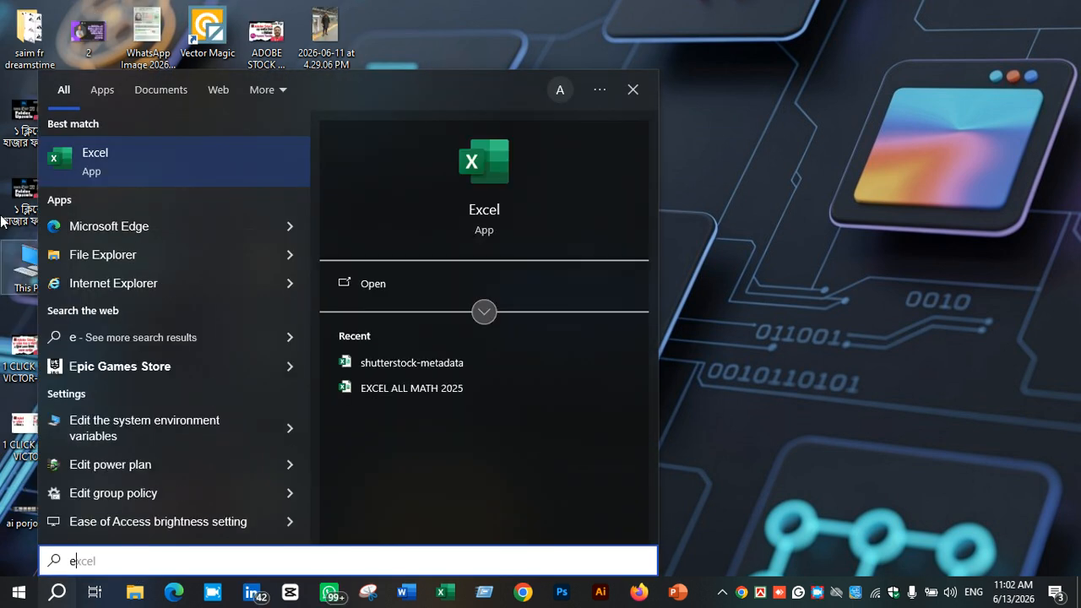
left_click(634, 88)
Open the saim workbook from the desktop
double_click(355, 86)
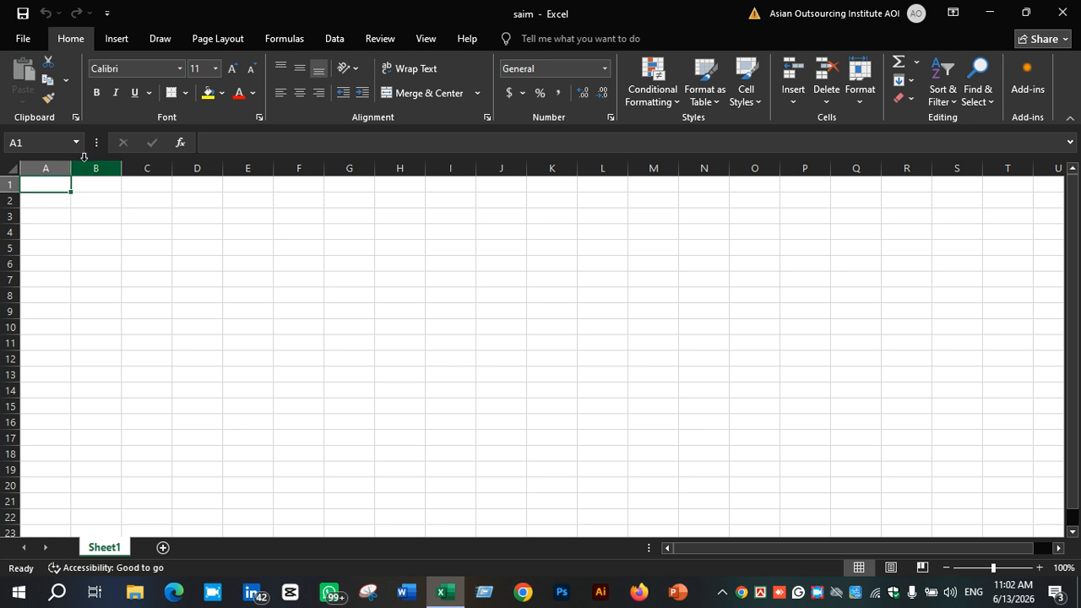
left_click(163, 338)
left_click(269, 278)
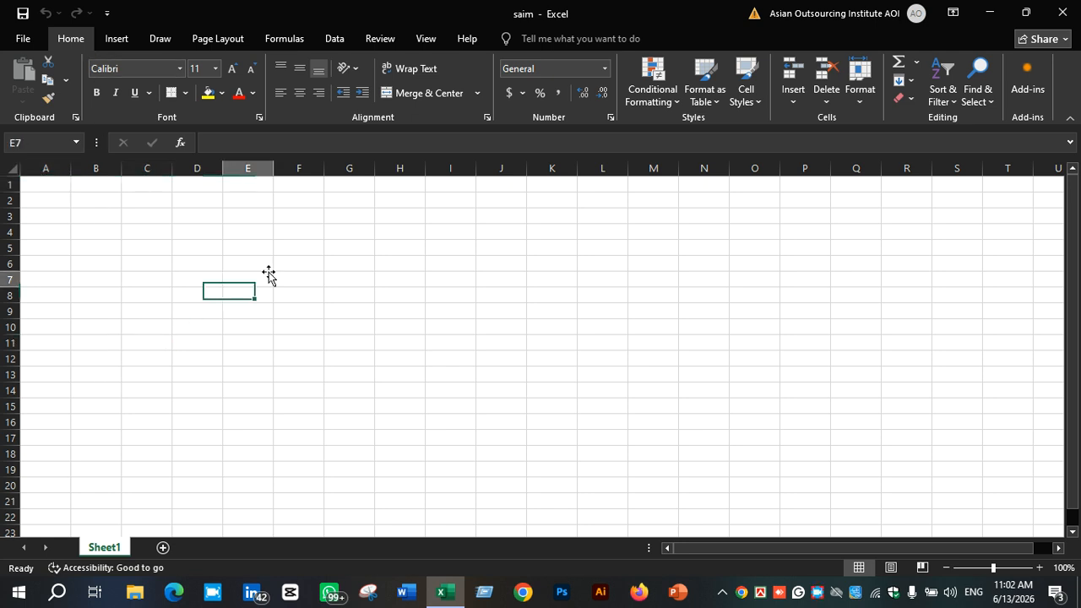
left_click(487, 264)
left_click(154, 338)
left_click(468, 279)
left_click(521, 405)
left_click(512, 363)
left_click(529, 328)
left_click(580, 291)
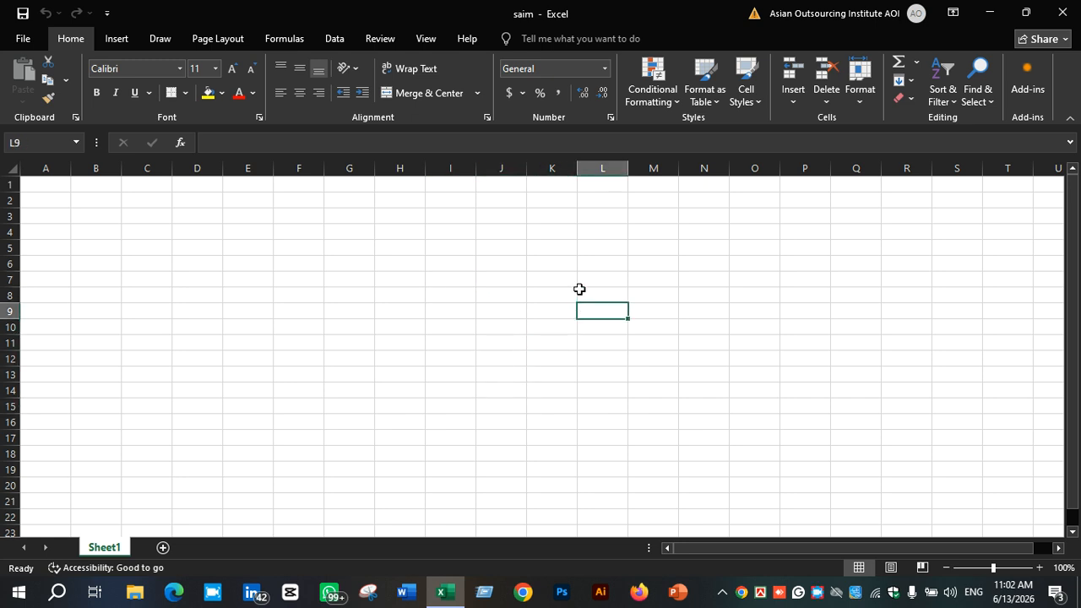
left_click(616, 231)
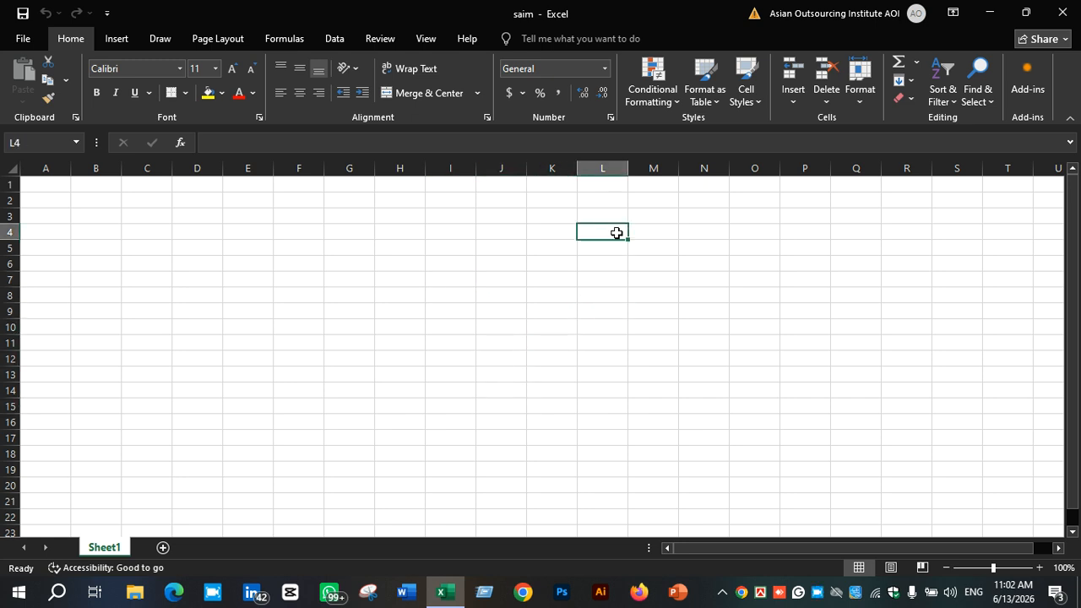
left_click(59, 188)
left_click(77, 215)
left_click(160, 276)
left_click(81, 213)
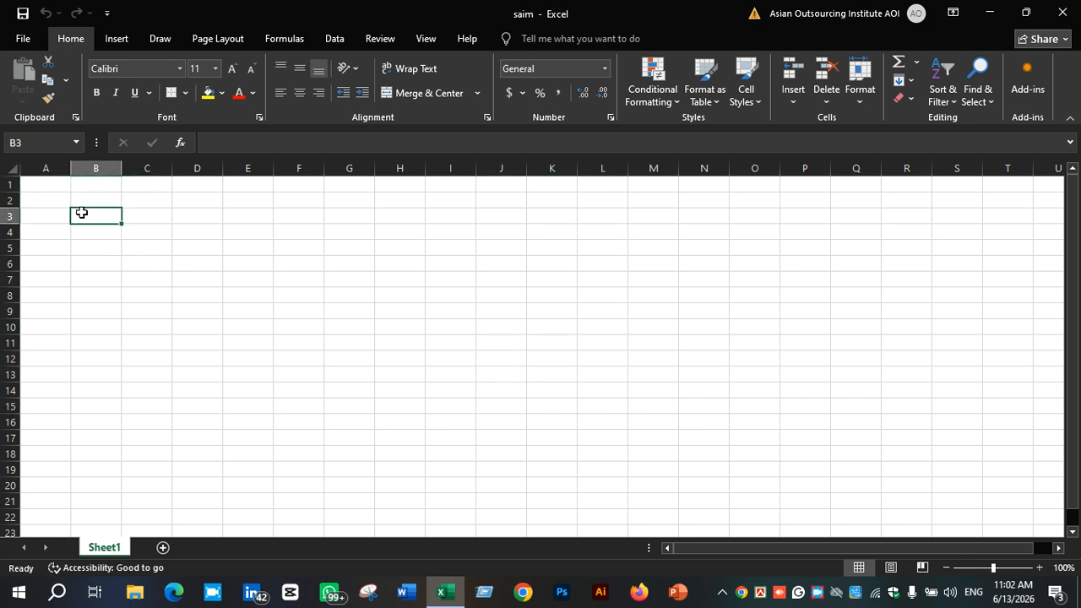
left_click(152, 245)
left_click(182, 203)
left_click(142, 250)
left_click(101, 243)
left_click(177, 218)
left_click(136, 260)
left_click(240, 237)
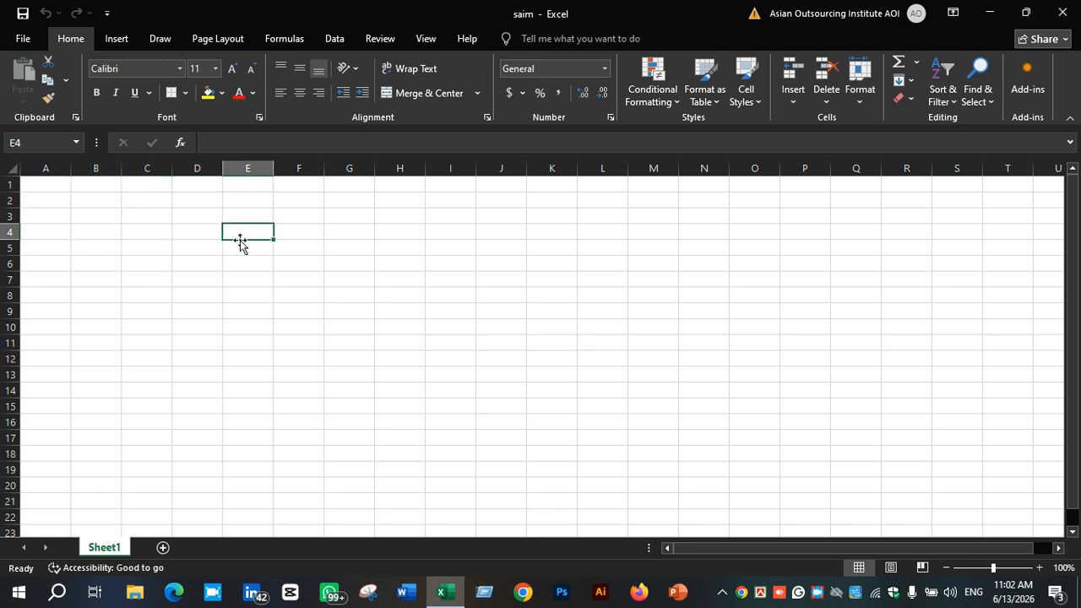
left_click(161, 218)
left_click(242, 265)
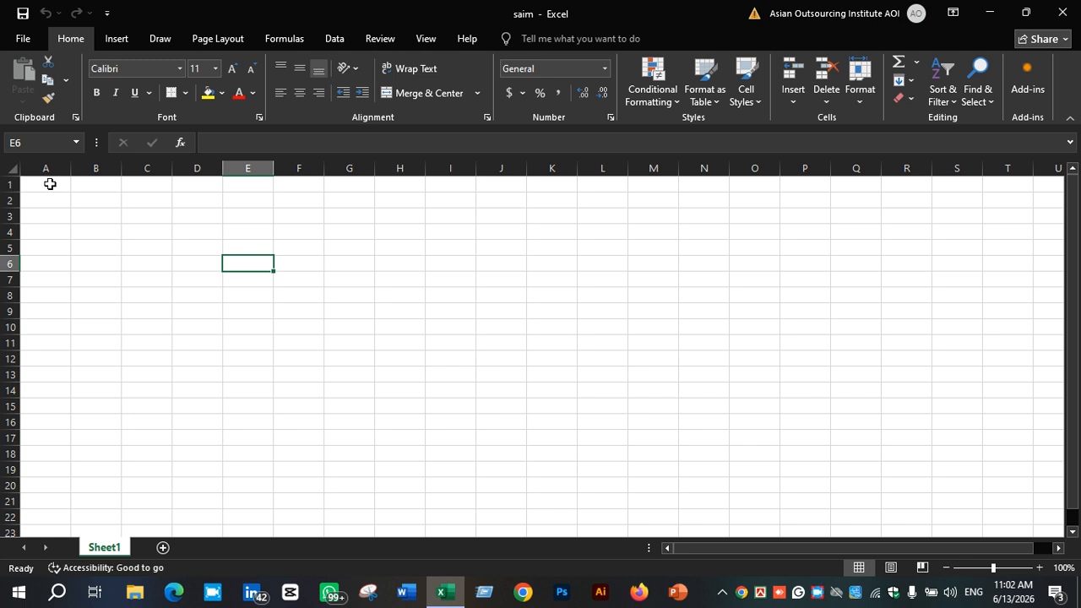
left_click(162, 232)
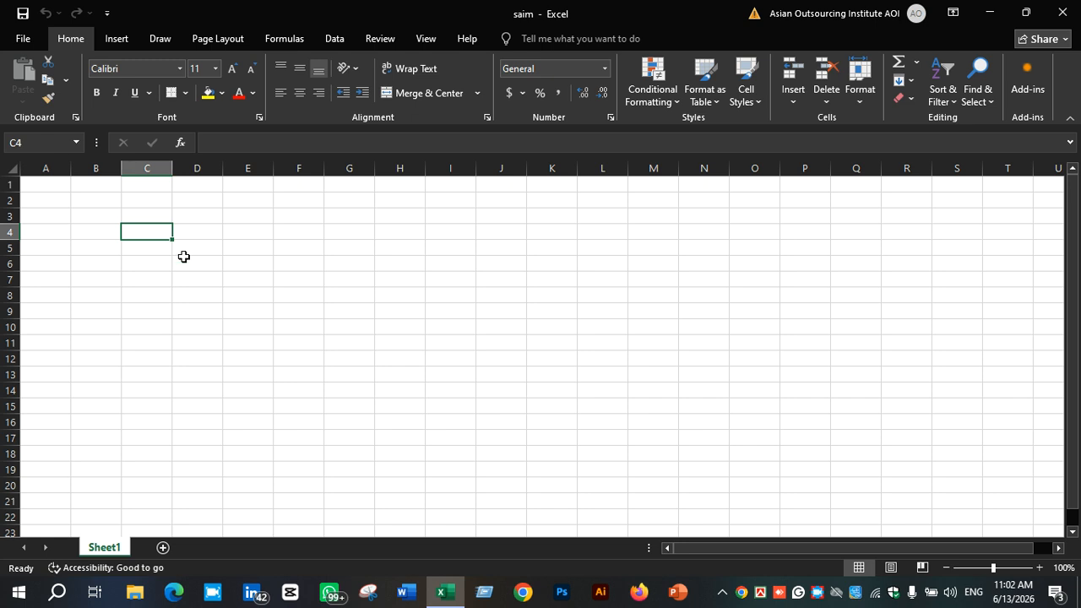
left_click(44, 195)
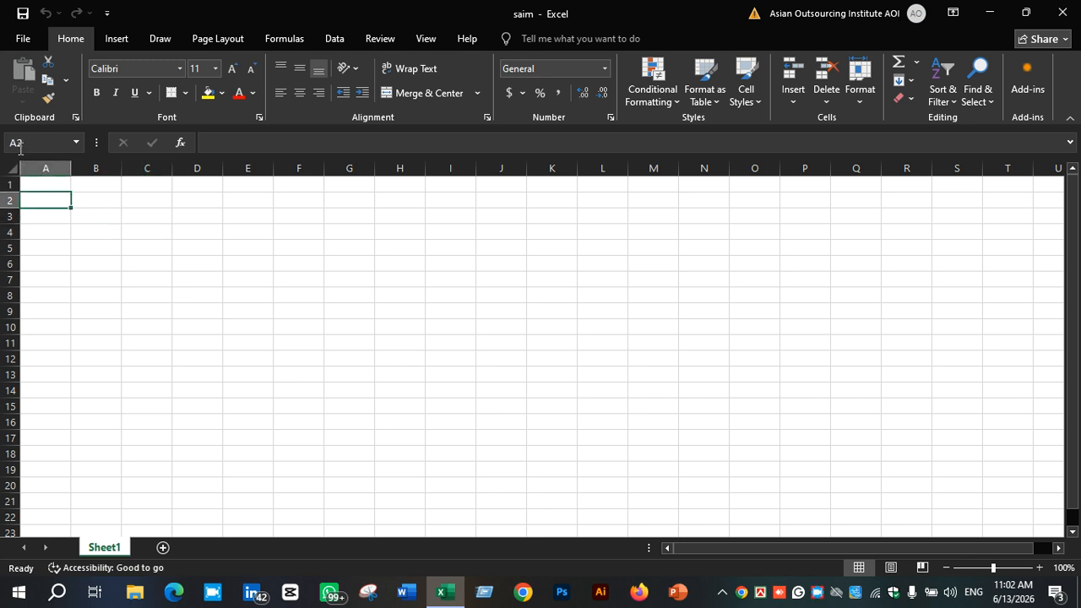
left_click(127, 186)
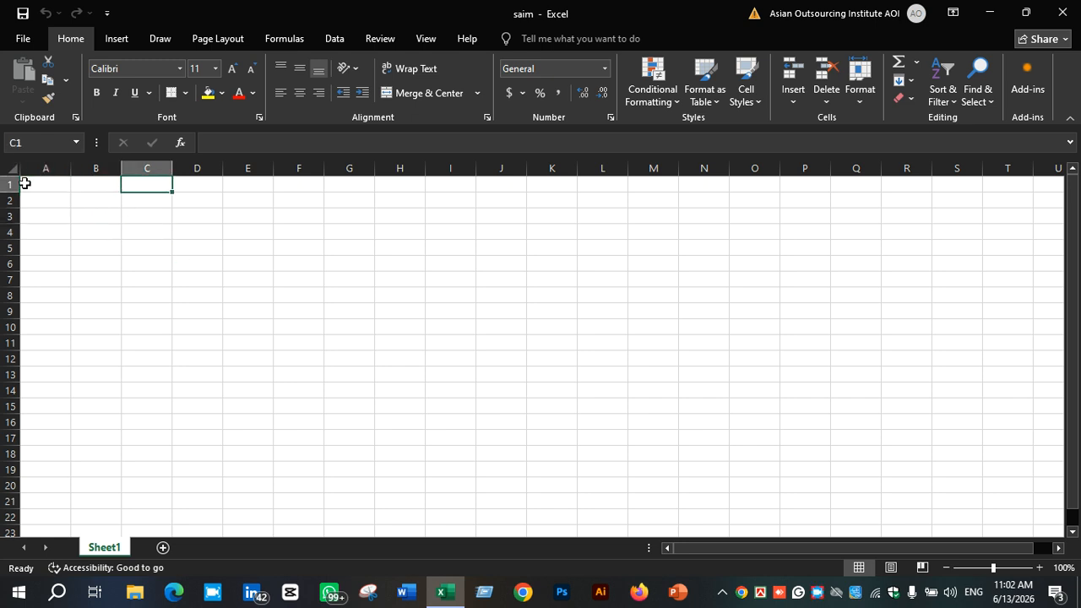
left_click(59, 183)
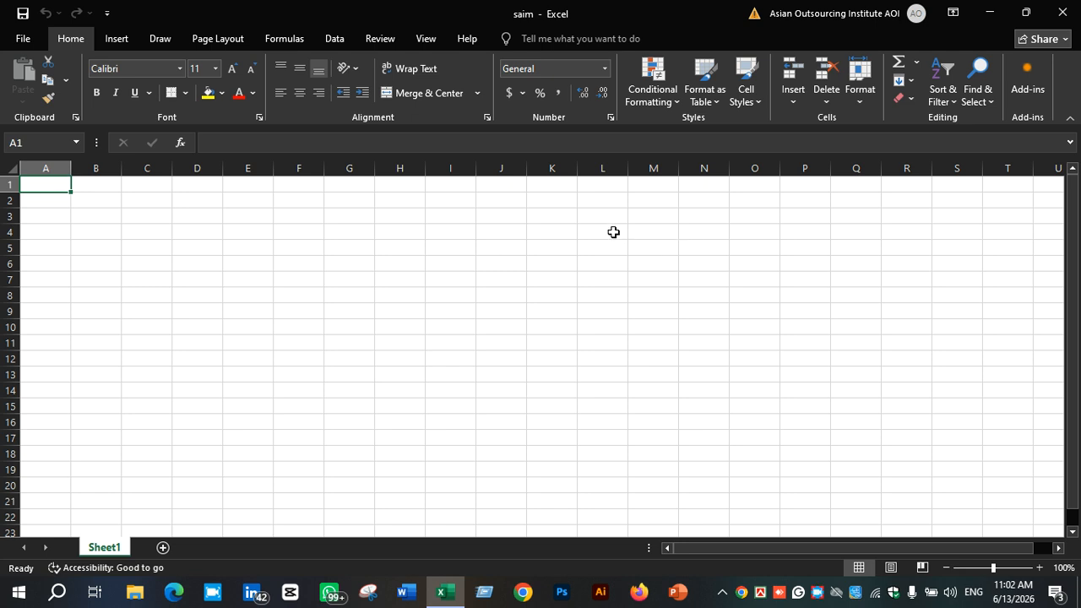
left_click(709, 296)
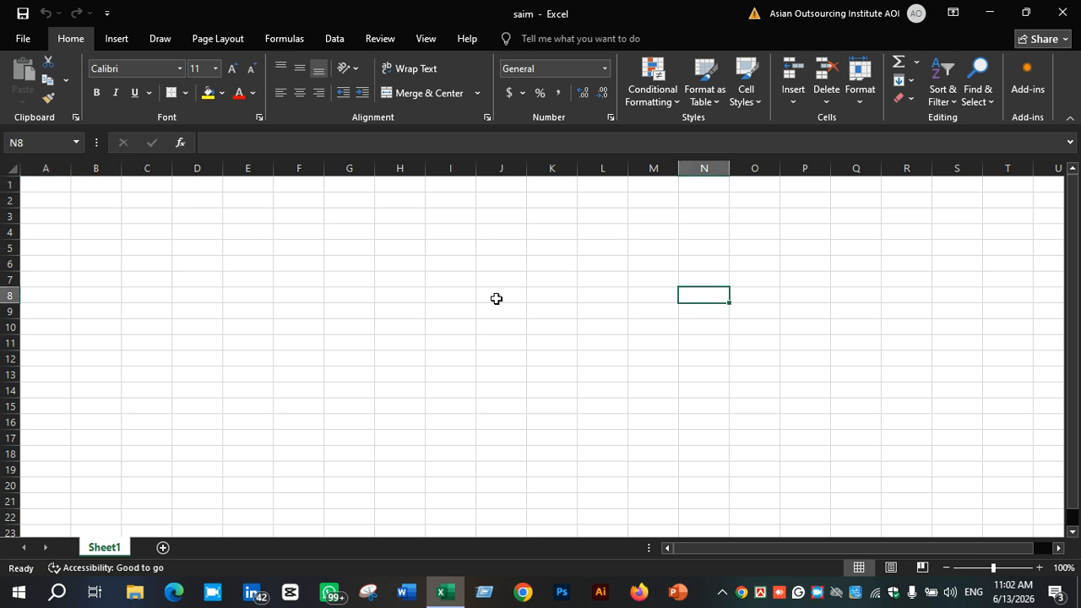
left_click(847, 234)
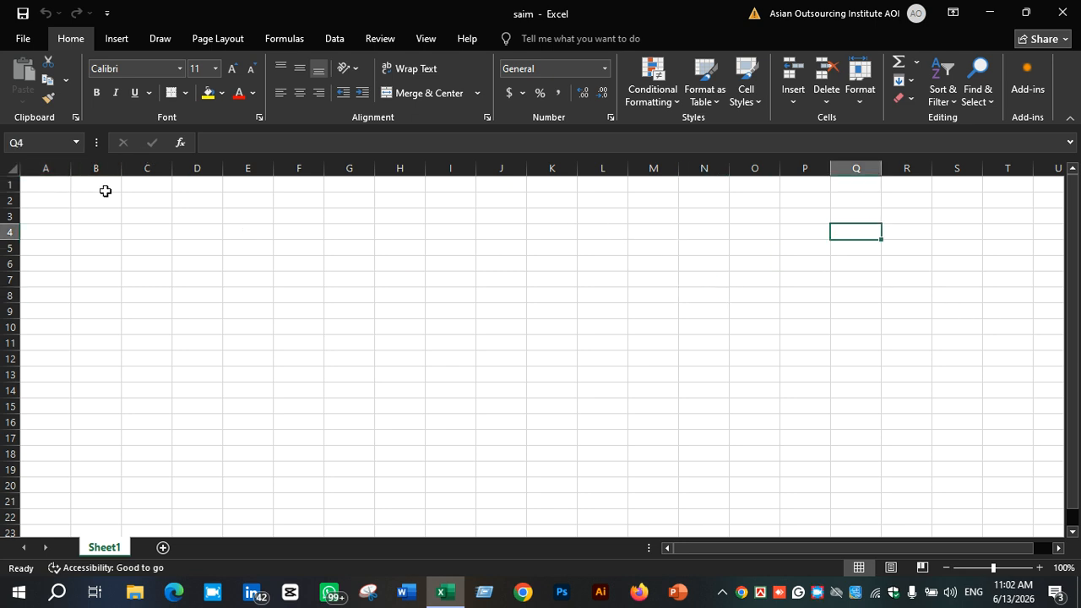
left_click(53, 184)
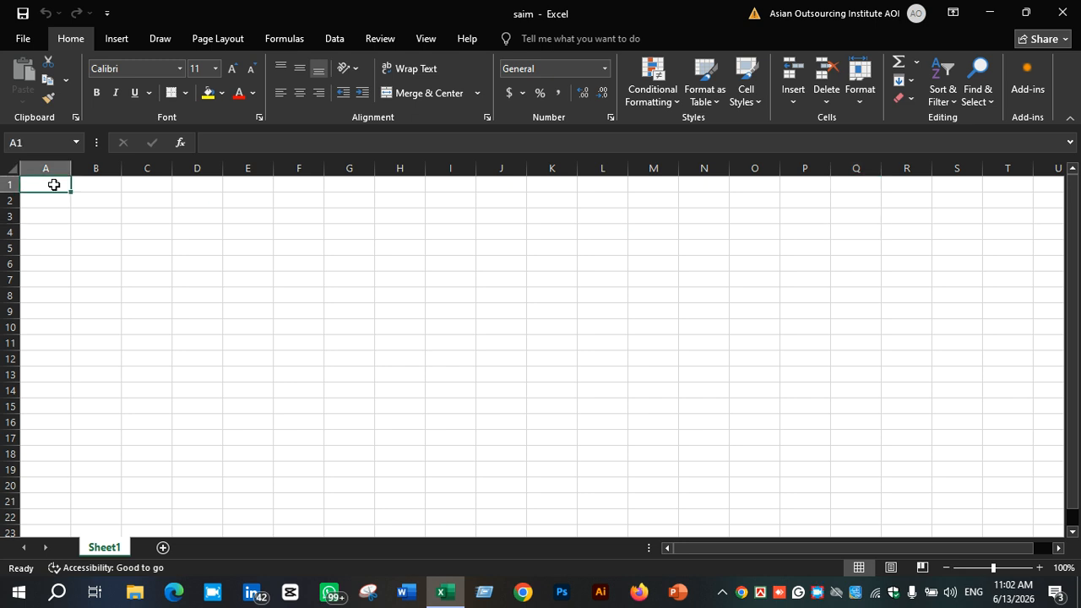
left_click(153, 273)
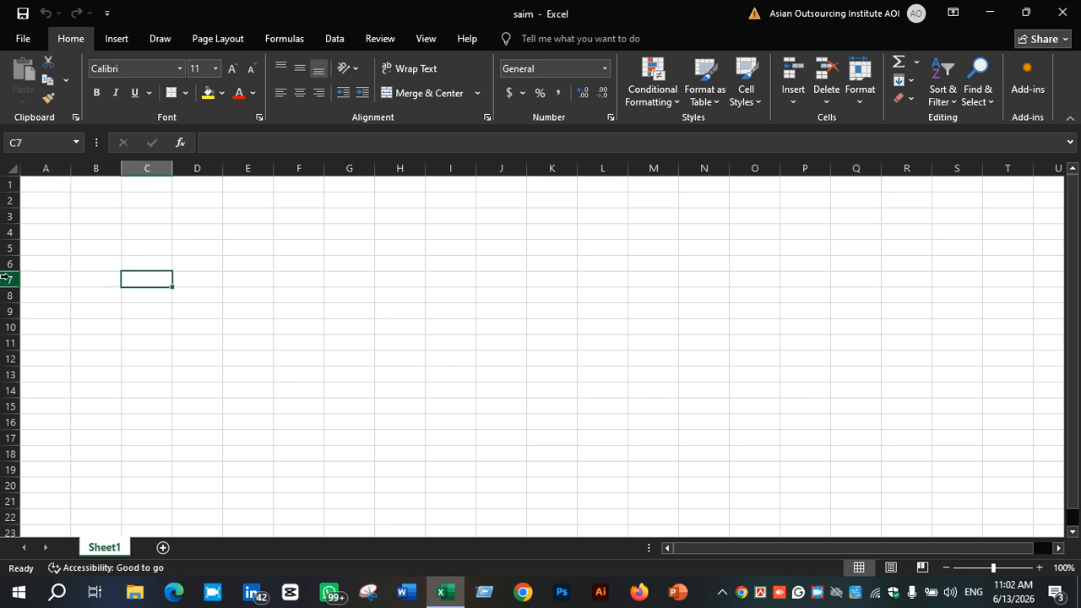
left_click(142, 169)
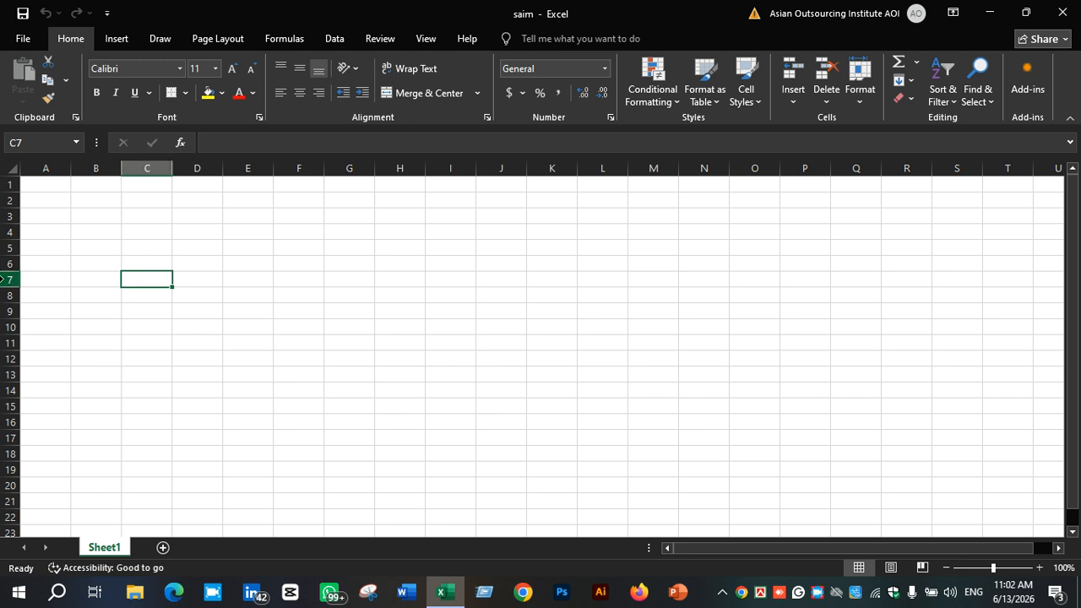
left_click(50, 186)
left_click(96, 186)
left_click(147, 186)
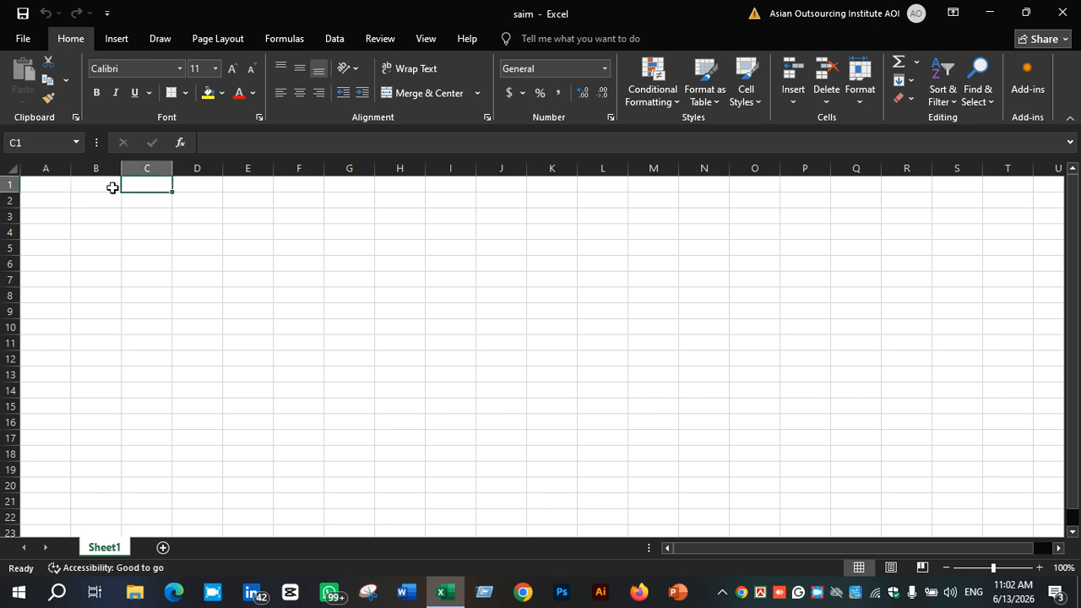
Enter the column headers S.L, NAME, MONTH and JOINING across A1 to D1
left_click(51, 183)
type("s")
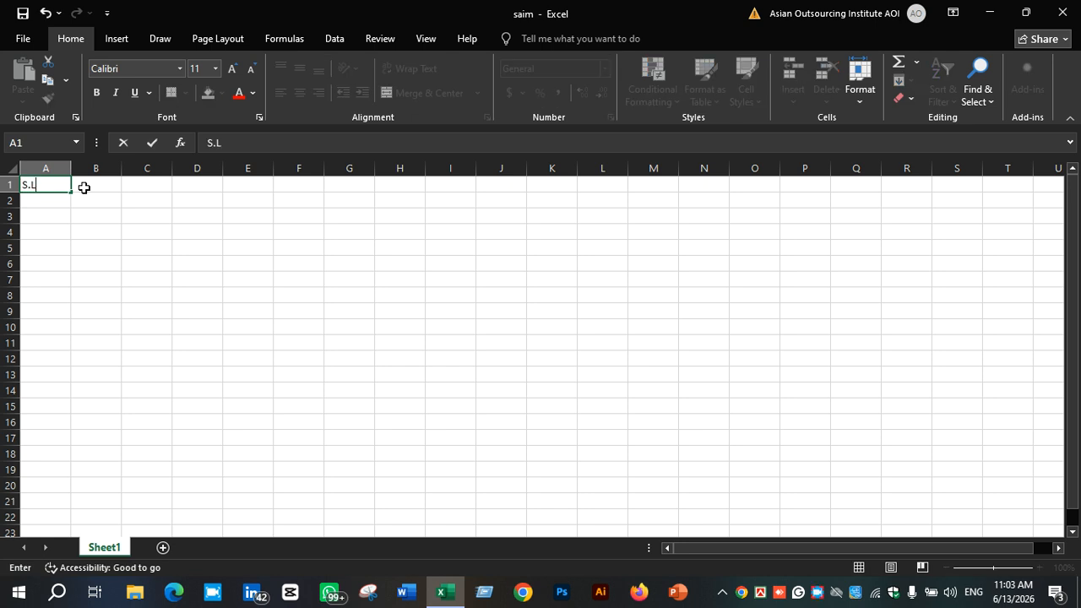
left_click(84, 187)
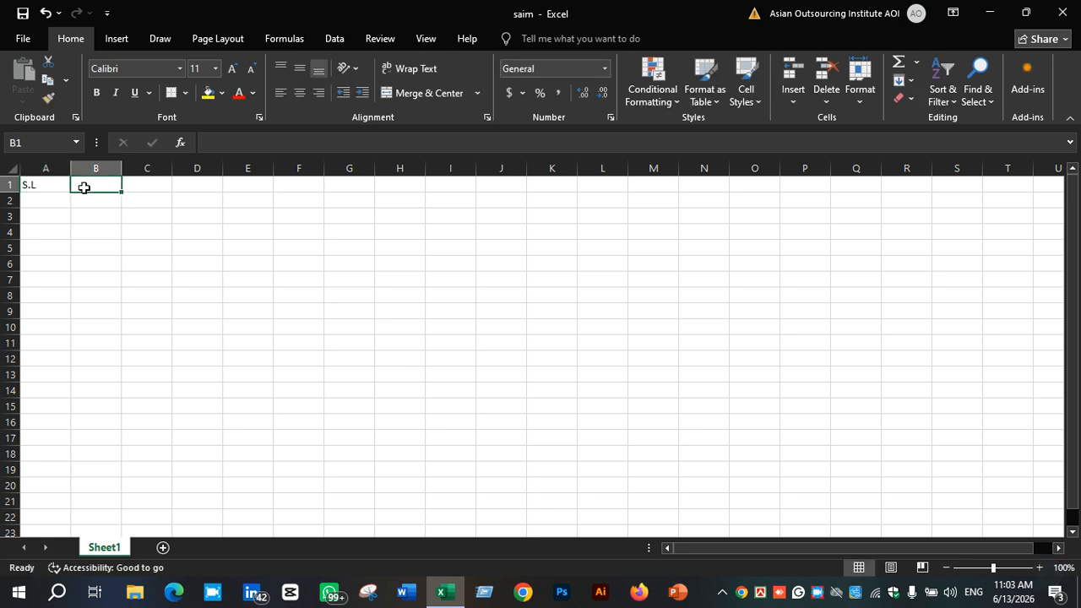
type("NAME")
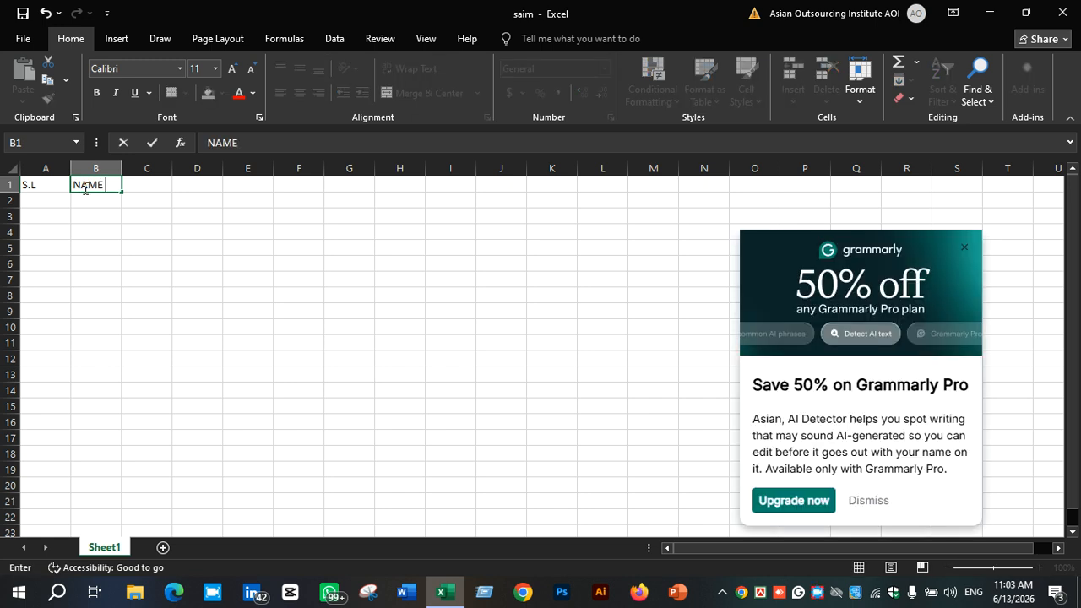
key("Tab")
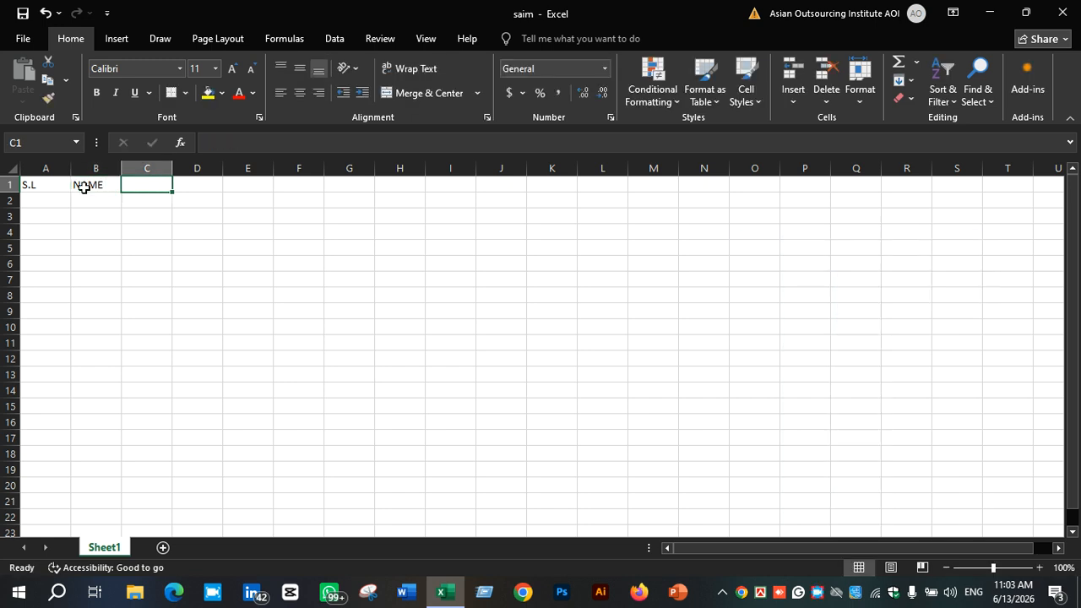
type("MONTH")
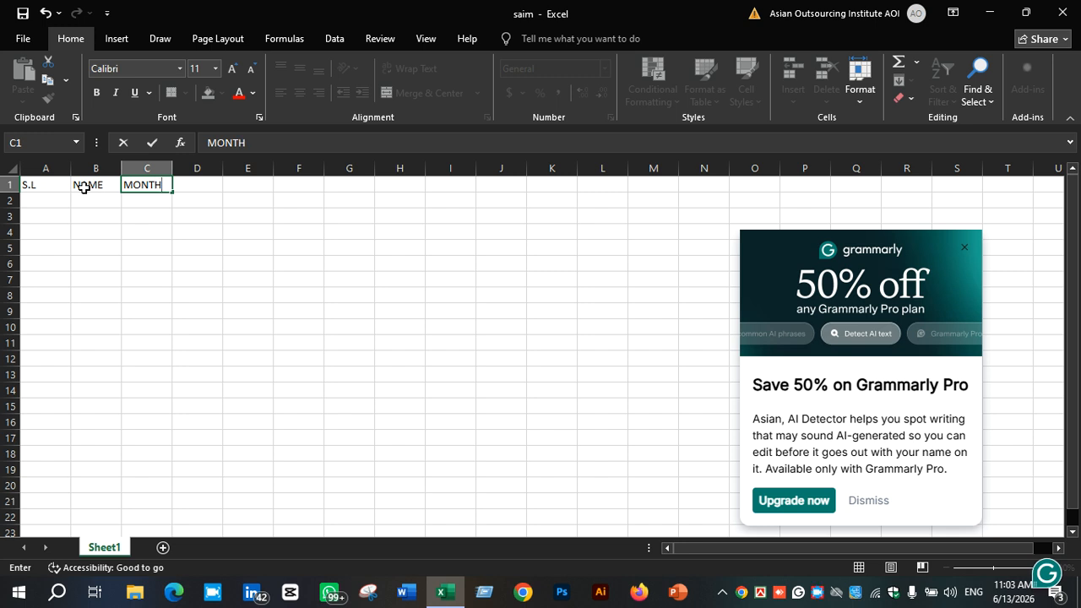
key("Tab")
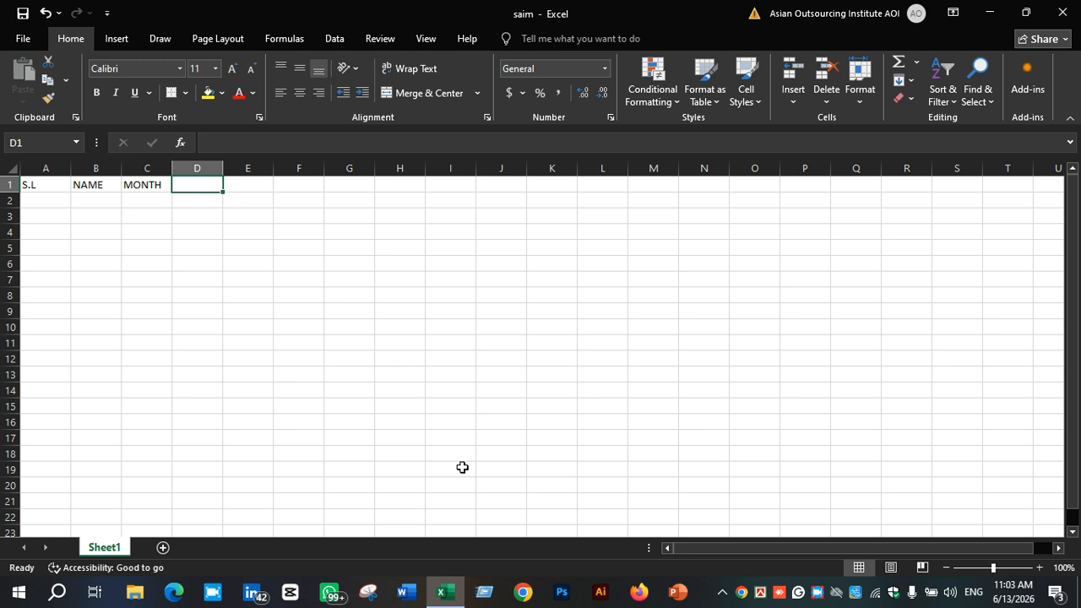
type("JOINING")
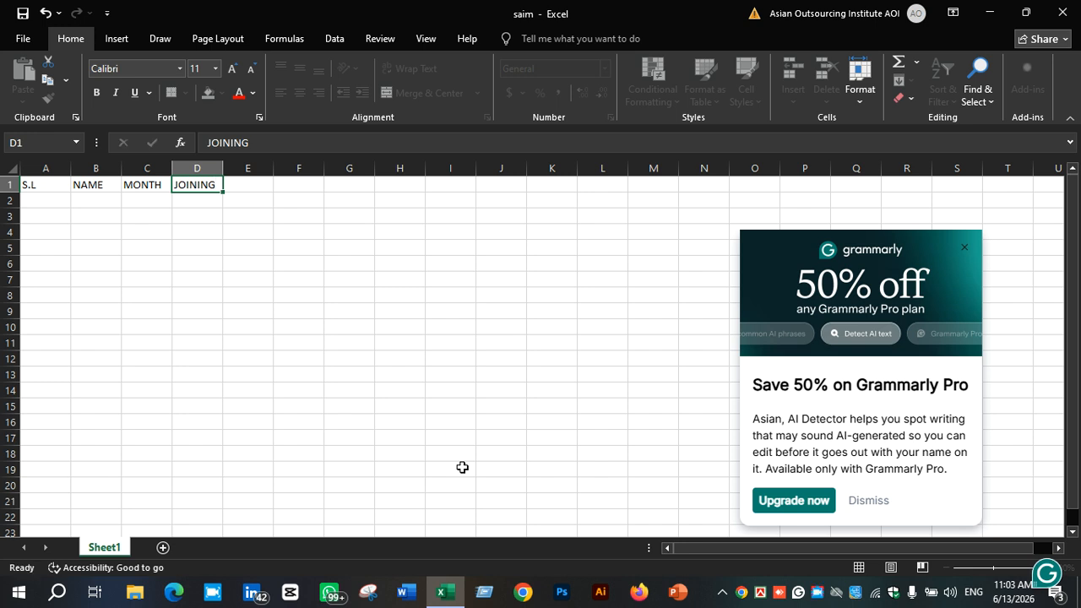
key("Tab")
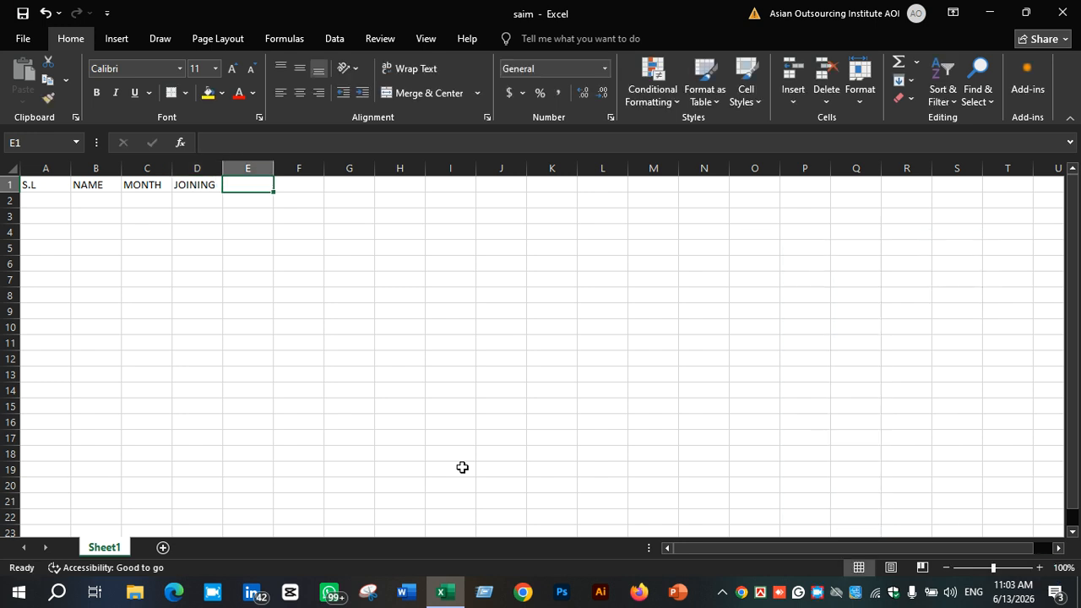
Enter the serial numbers 1 and 2 in cells A2 and A3
left_click(39, 181)
left_click(52, 201)
left_click(53, 182)
left_click(51, 200)
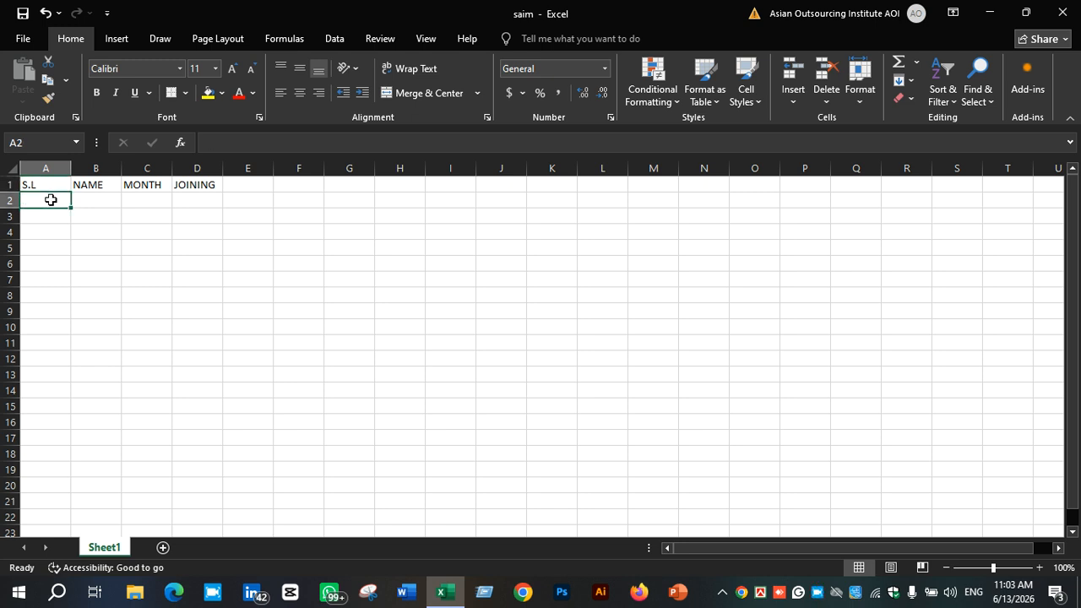
type("1")
key("Return")
type("2")
key("Return")
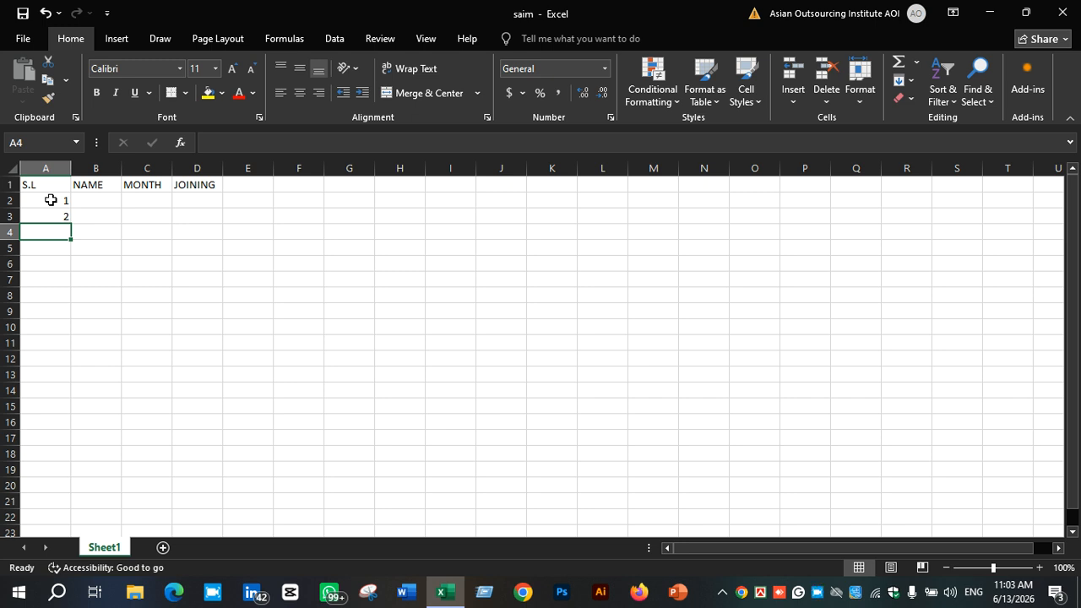
Fill the serial number series down column A from 1 to 21 in A22
left_click(52, 201)
left_click_drag(65, 195, 58, 221)
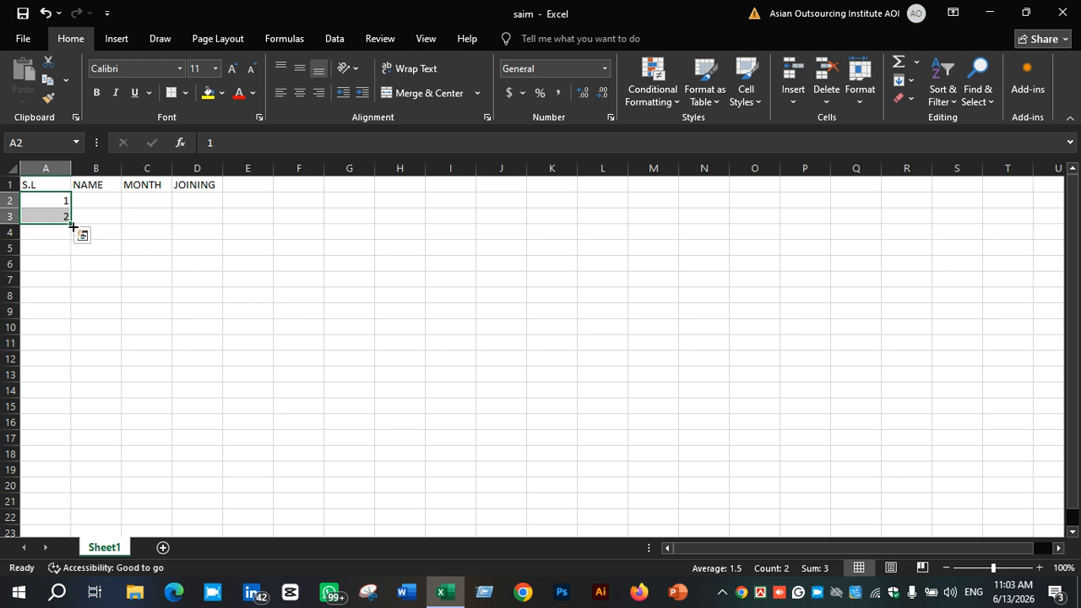
left_click_drag(71, 226, 79, 519)
scroll(67, 478, "down", 5)
scroll(66, 448, "up", 2)
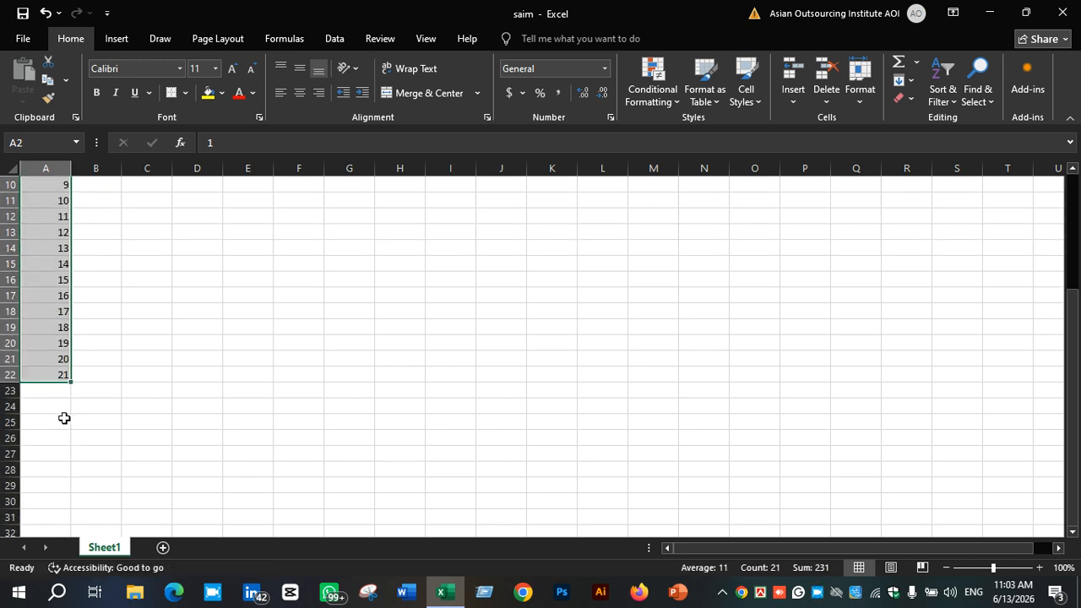
Enter the first two staff names under NAME in cells B2 and B3
scroll(61, 373, "up", 3)
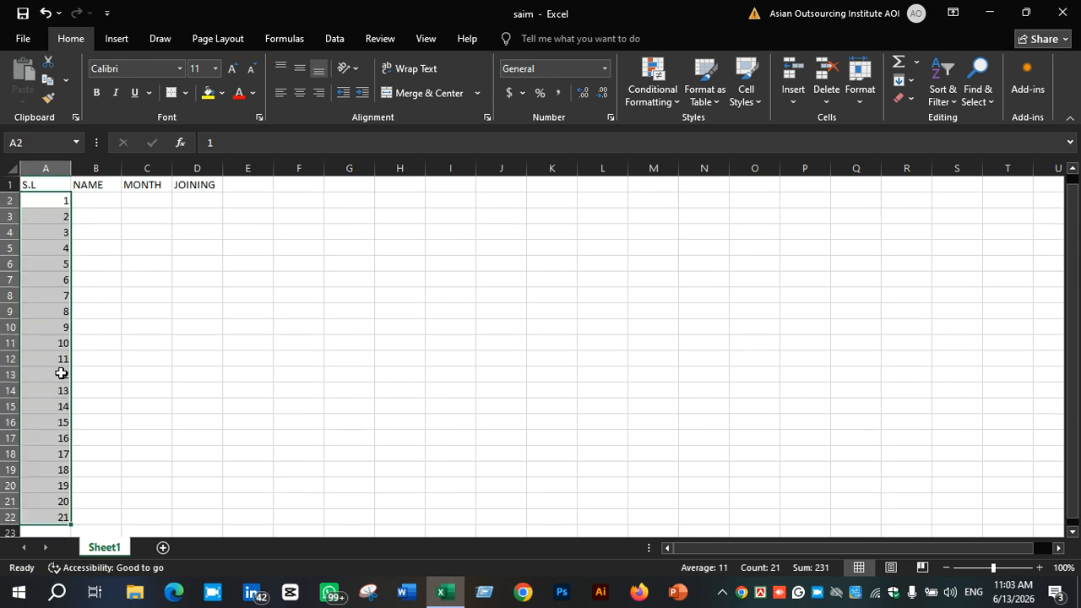
scroll(61, 372, "down", 9)
scroll(61, 372, "up", 9)
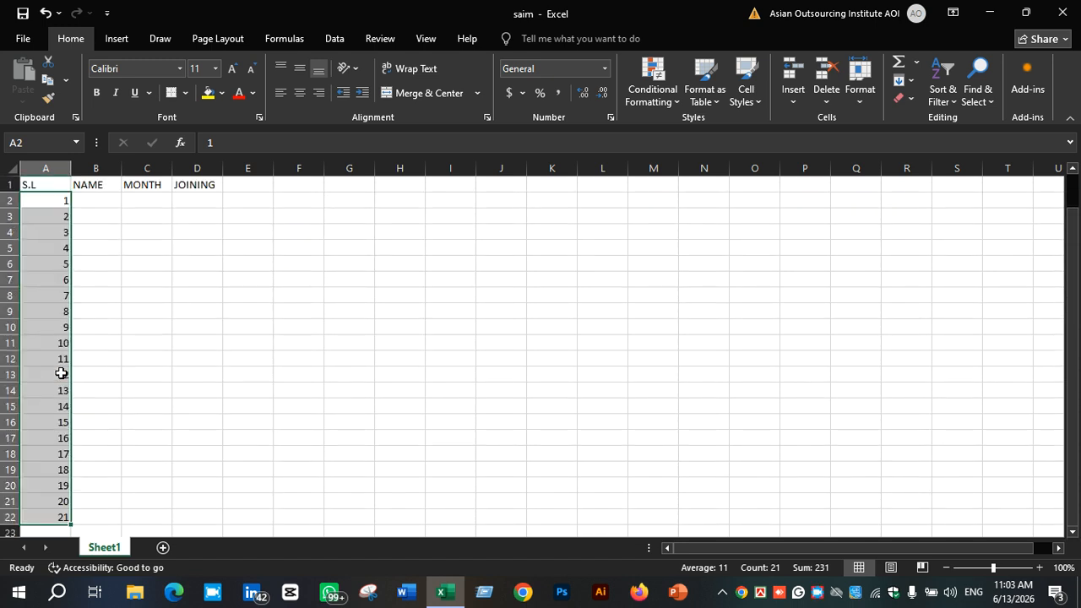
left_click(100, 201)
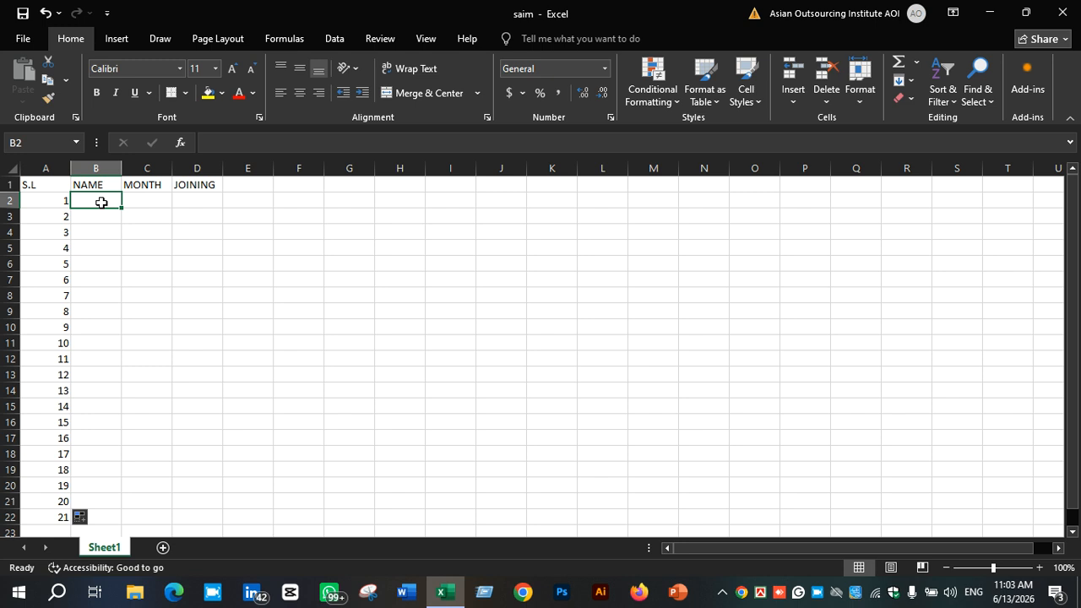
type("DU")
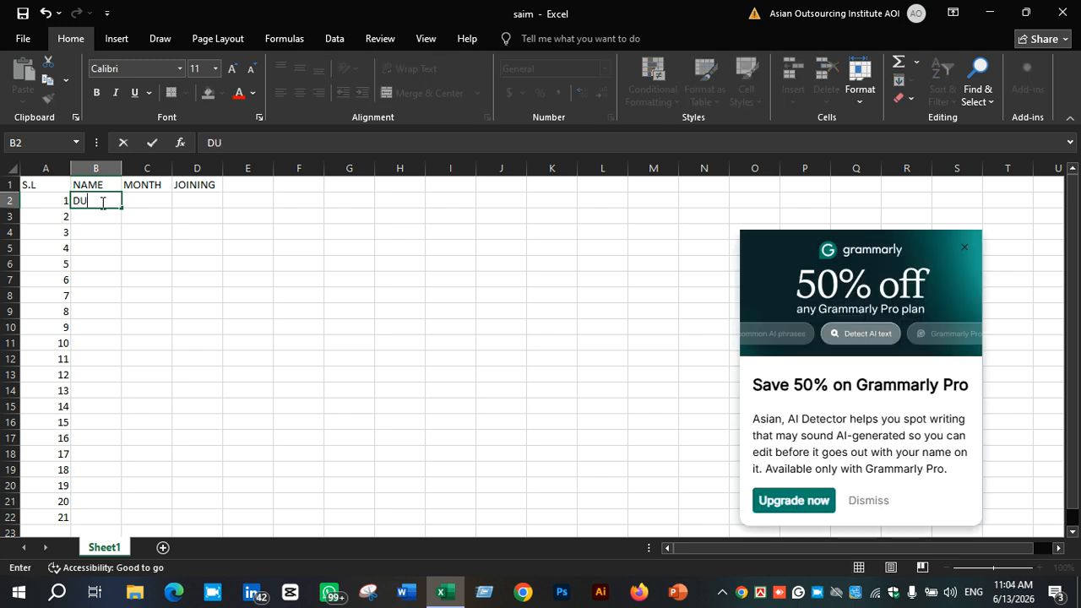
key("BackSpace")
type("urjoi")
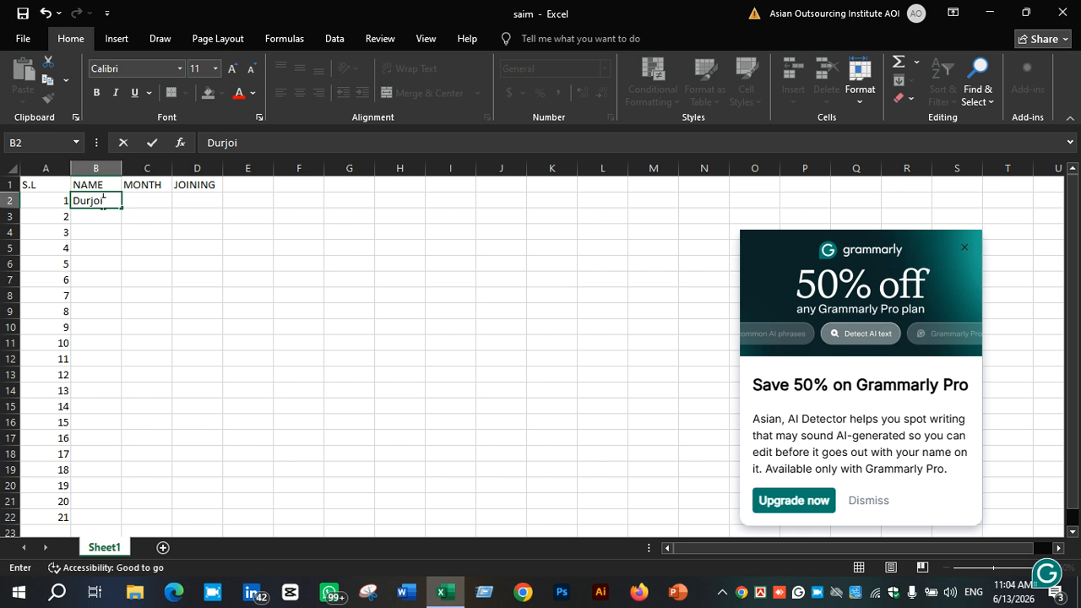
key("Return")
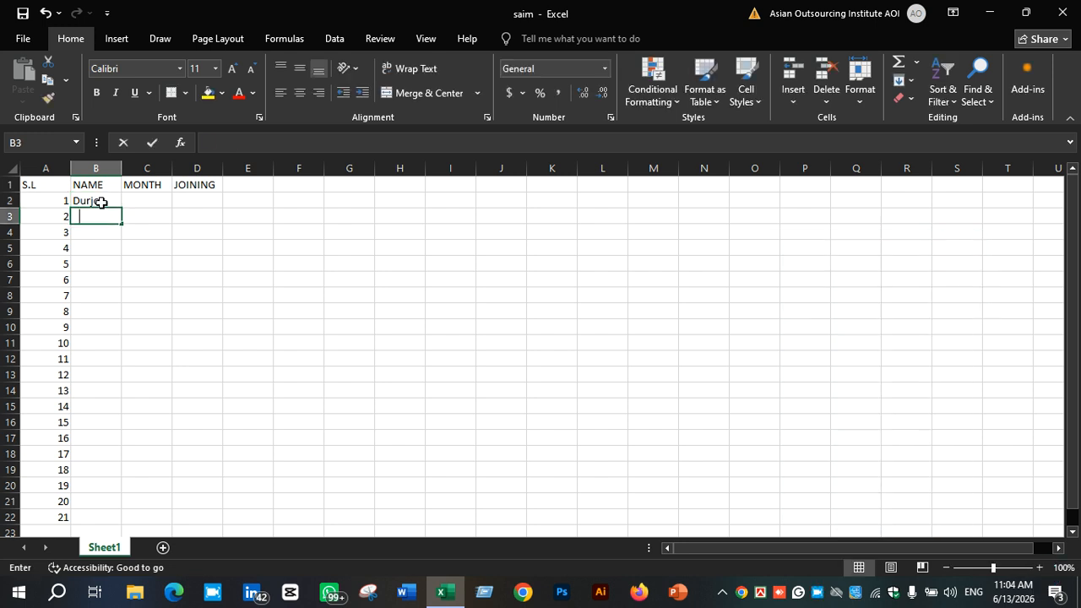
type("Bijoi")
key("Return")
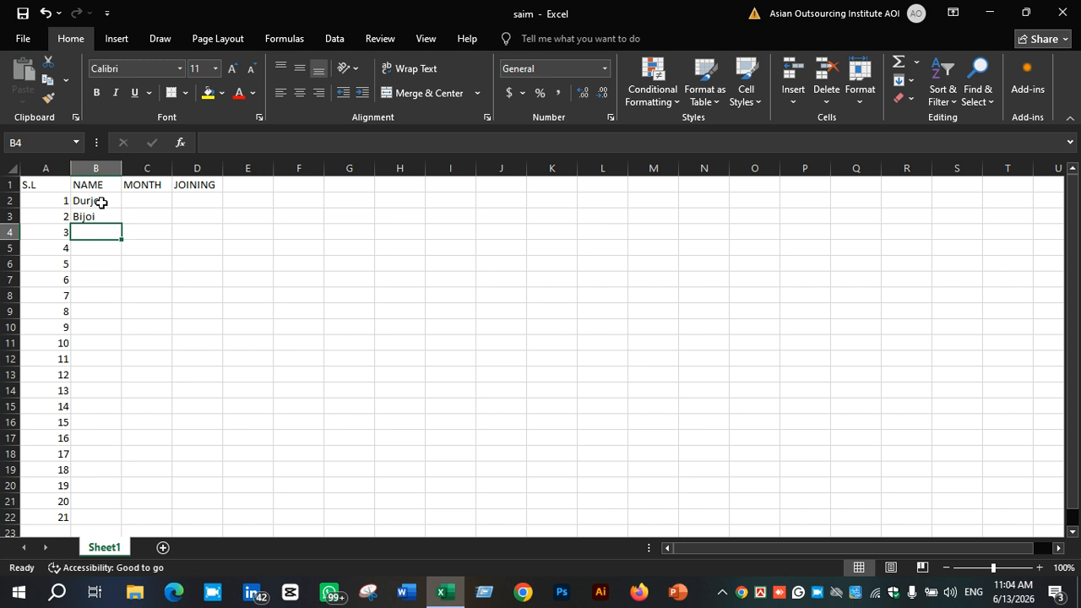
Enter two more staff names in cells B4 and B5
type("suj")
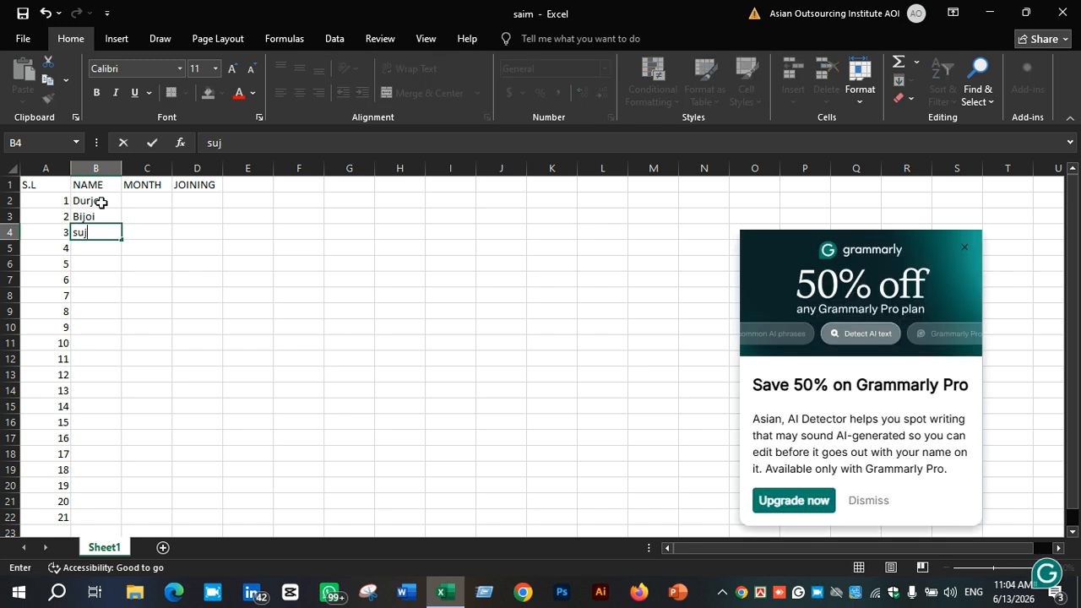
type("on")
key("Return")
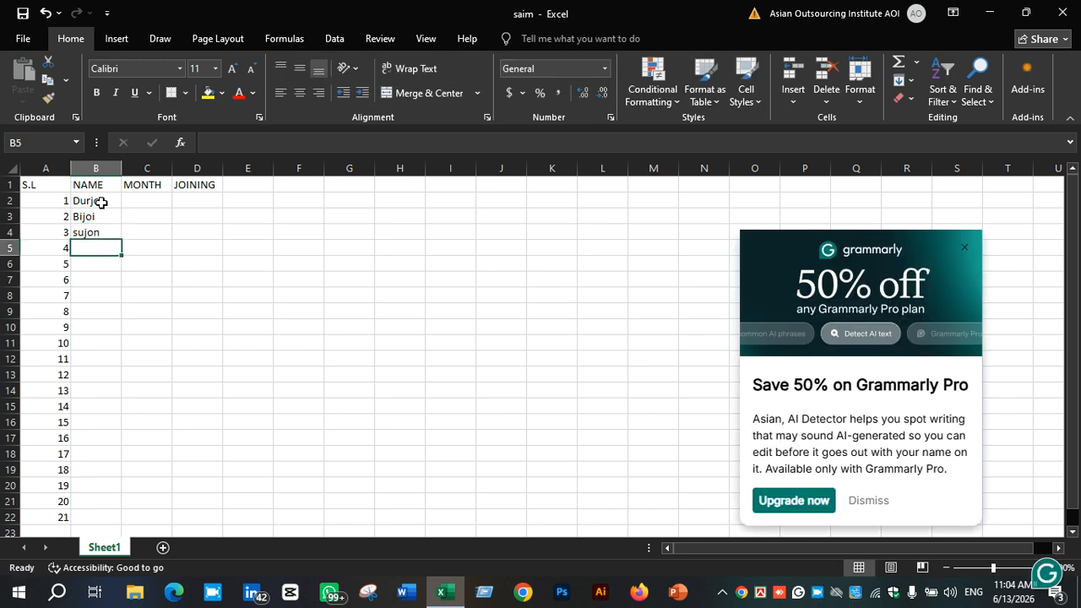
type("Aujoi")
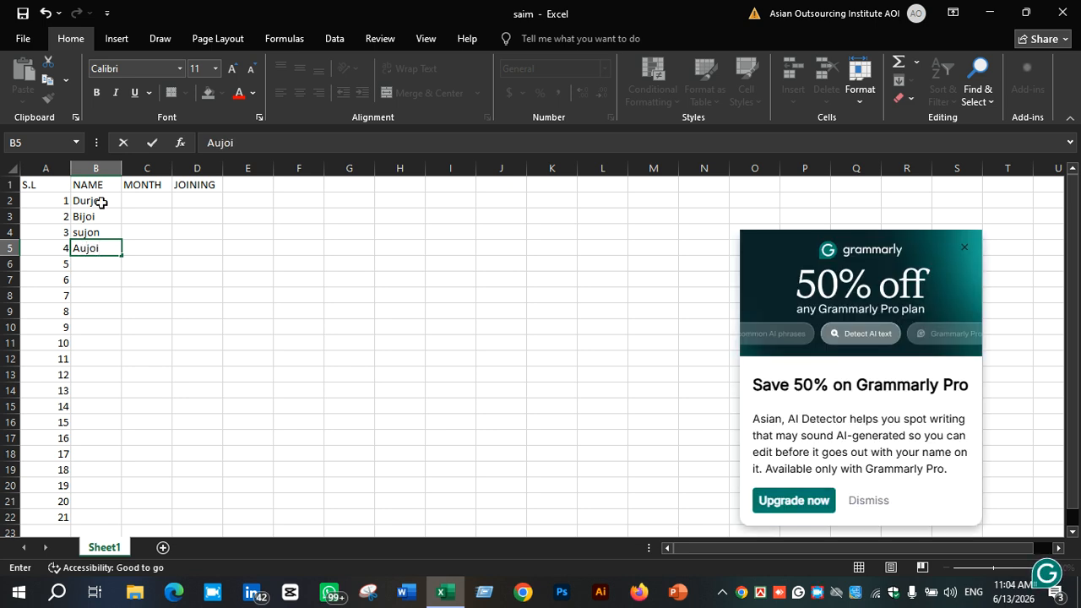
key("Return")
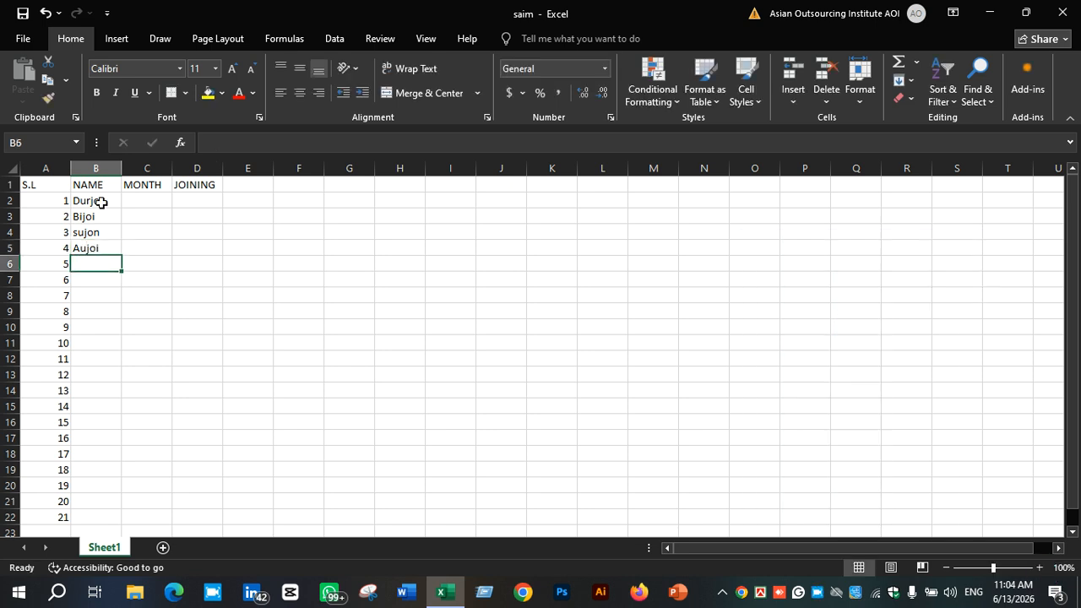
left_click(150, 204)
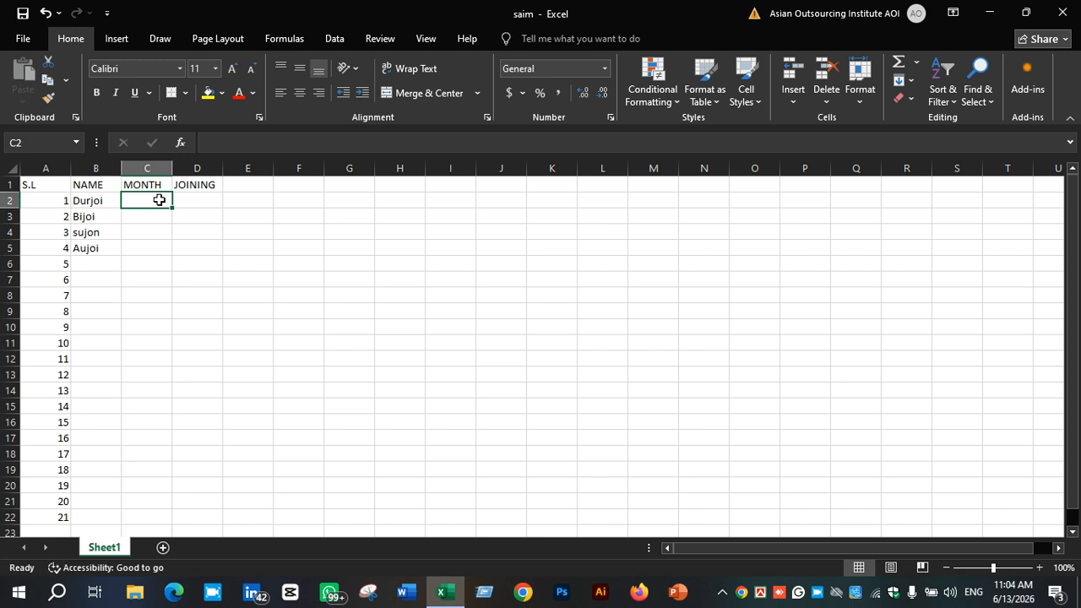
type("j")
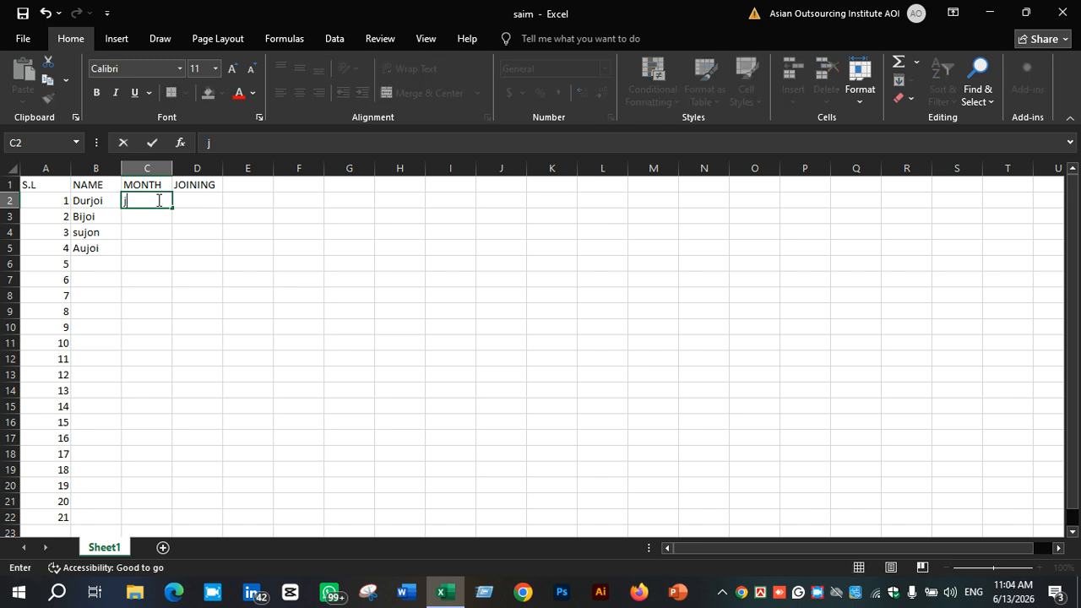
key("BackSpace")
key("BackSpace")
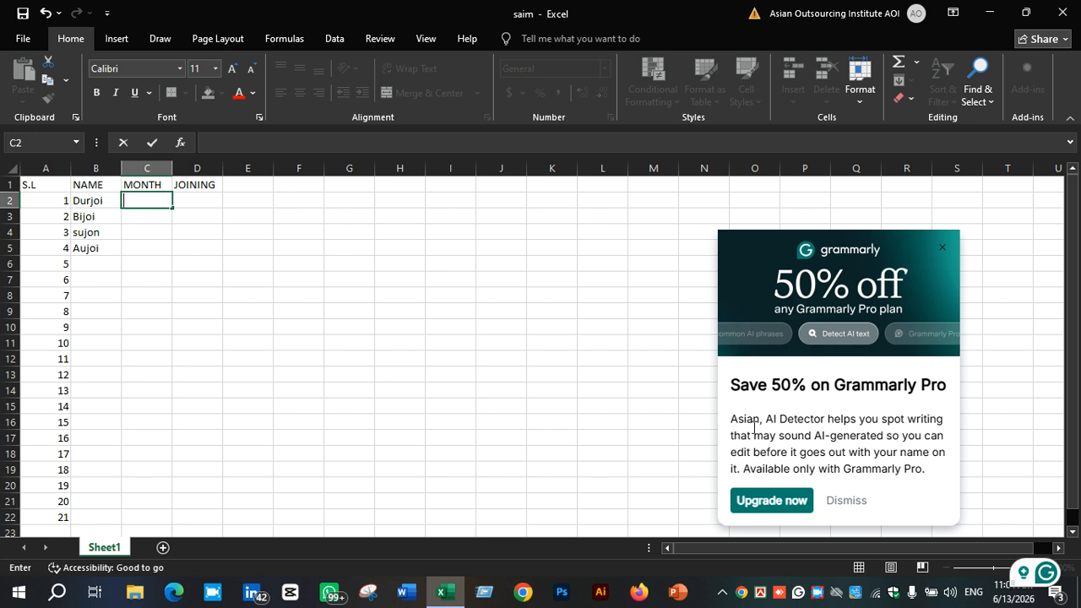
right_click(816, 591)
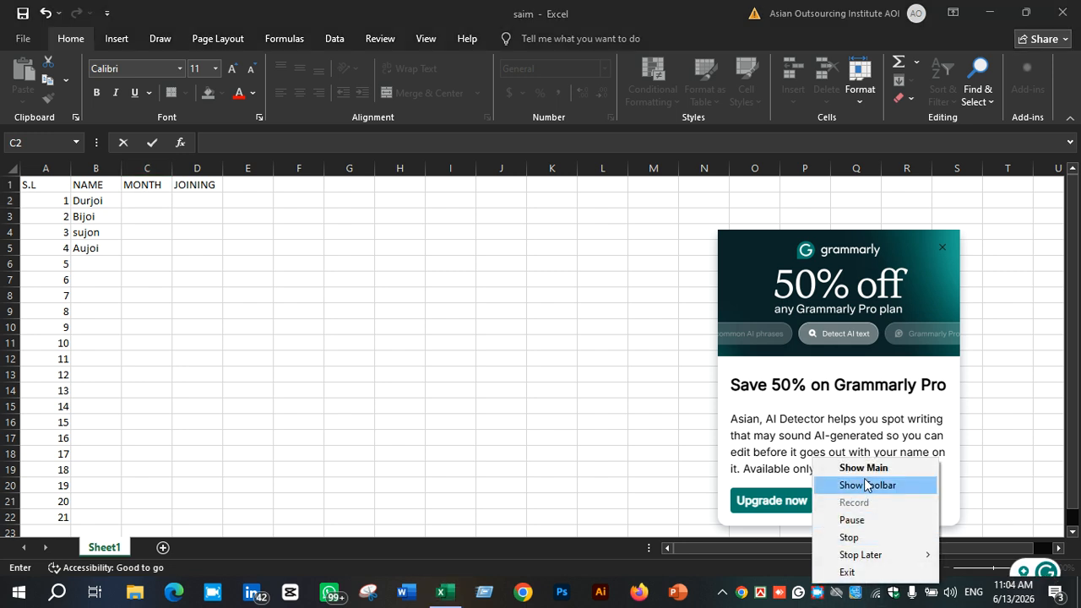
left_click(866, 484)
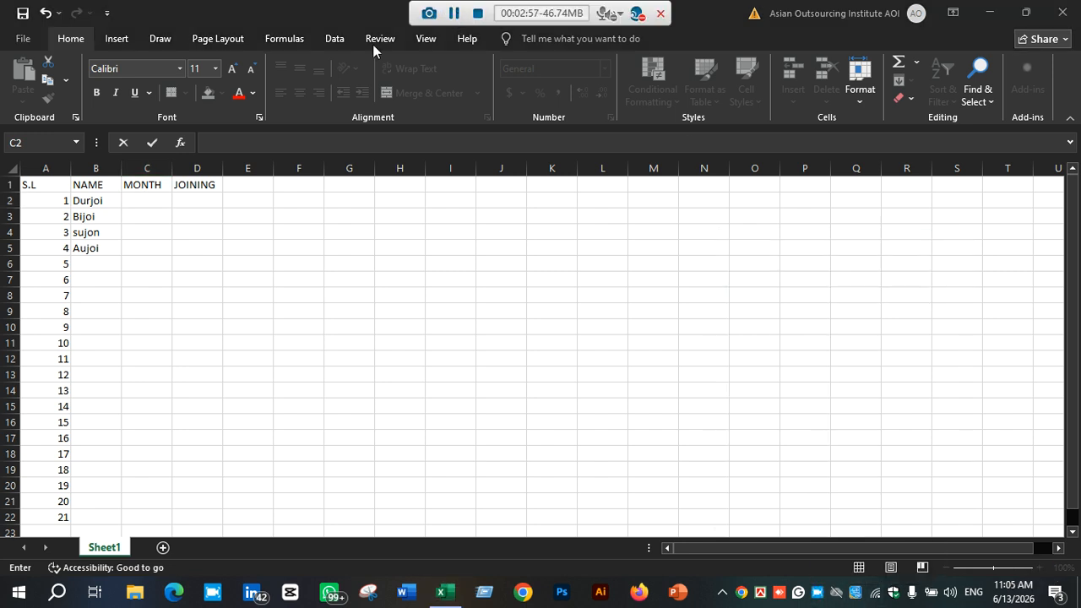
Preview the sheet's print layout
left_click(160, 200)
left_click(203, 205)
left_click(194, 236)
left_click(152, 199)
left_click_drag(46, 184, 193, 426)
left_click(286, 379)
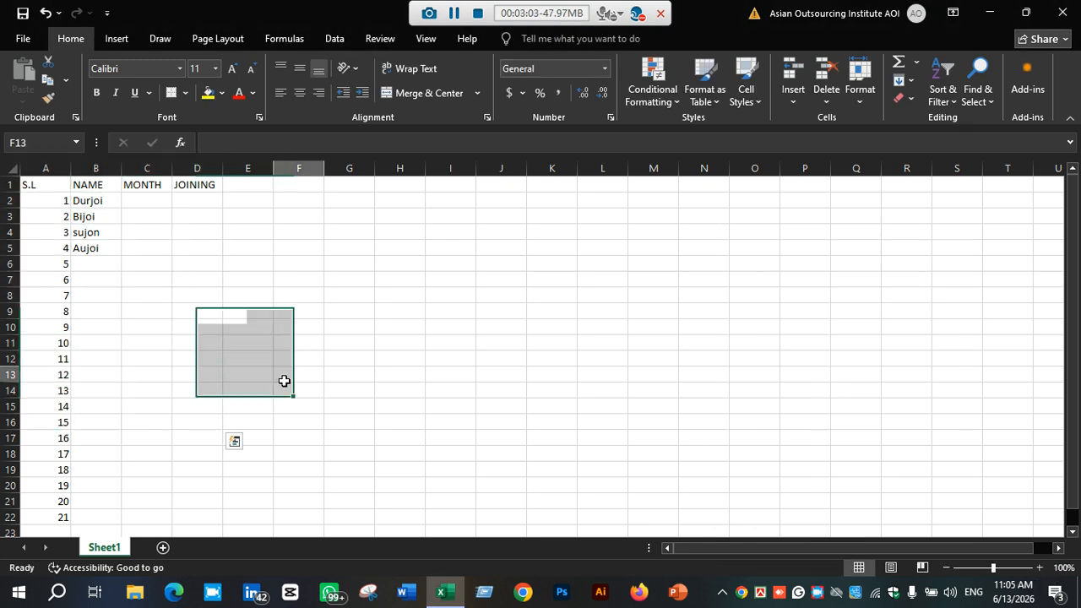
key("ctrl+p")
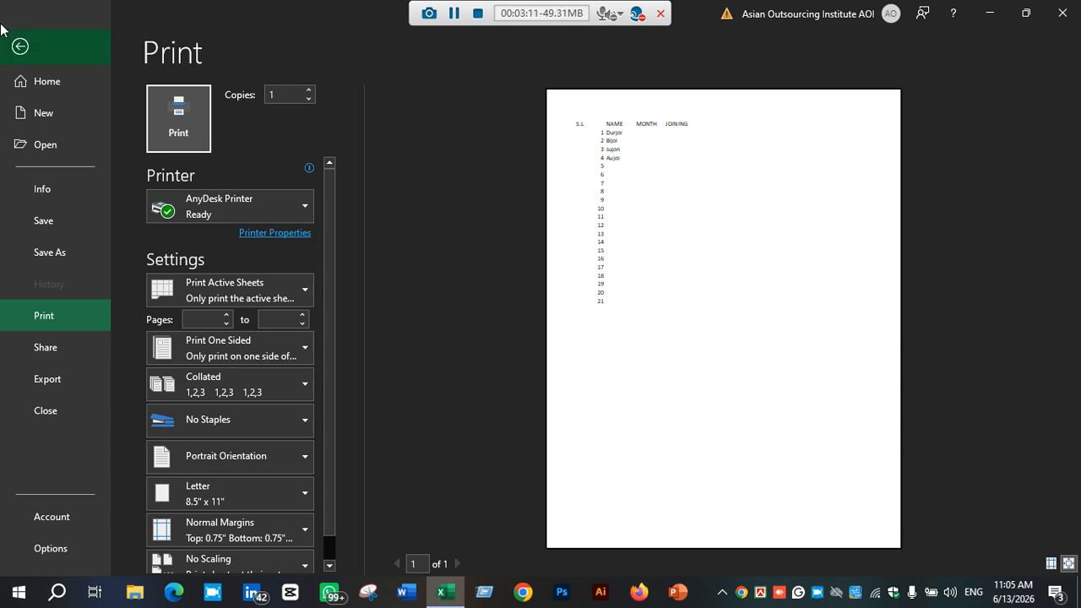
left_click(20, 46)
Try to add all borders to the range A1 to D22 and check its print preview
left_click_drag(45, 184, 205, 487)
left_click(185, 93)
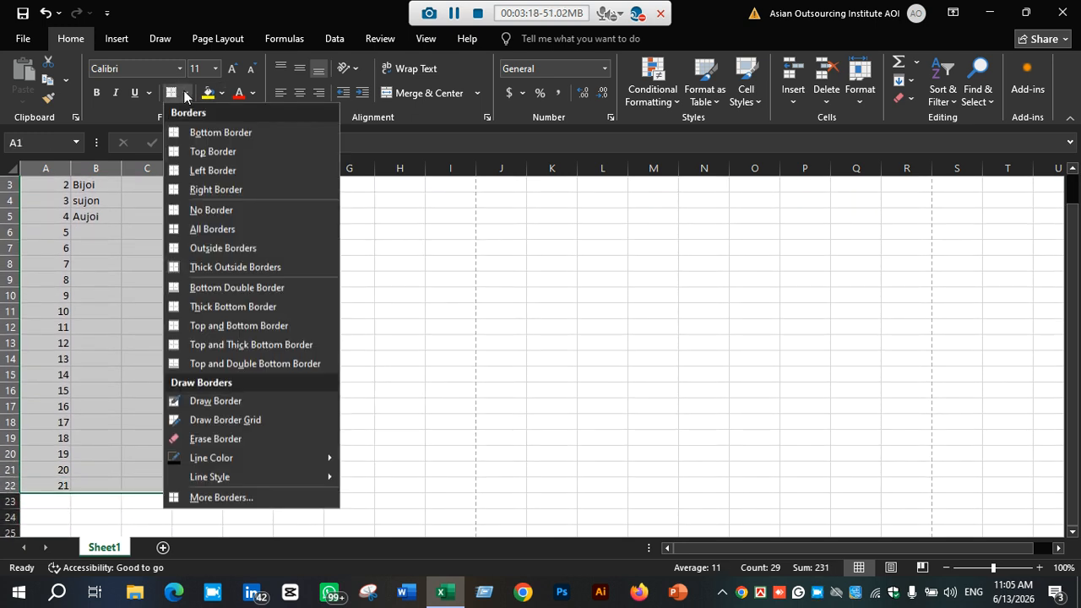
left_click(208, 236)
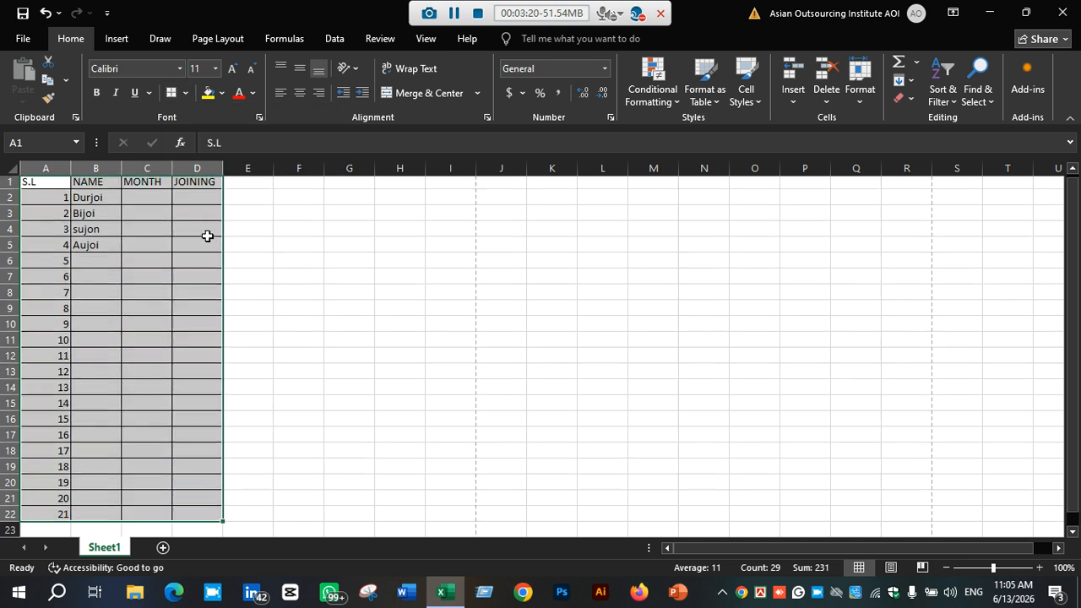
key("ctrl+p")
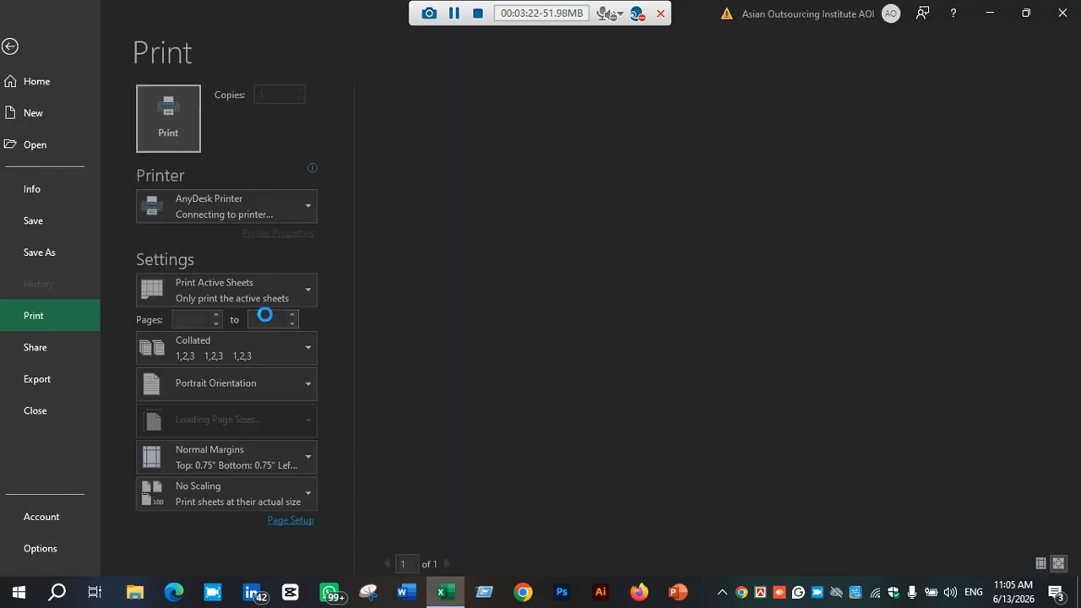
left_click(21, 47)
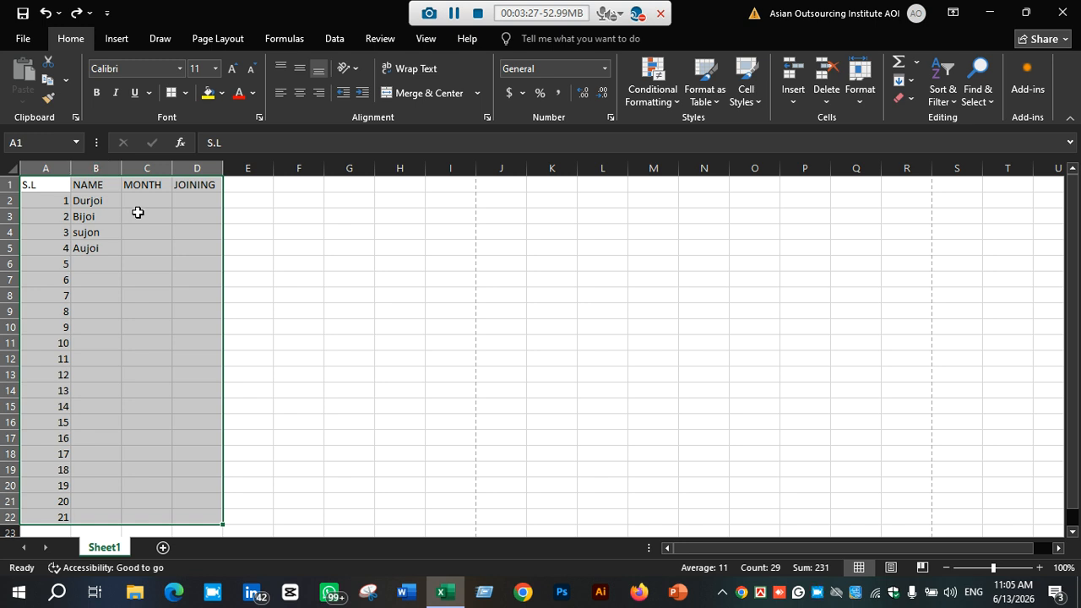
key("ctrl+q")
left_click(282, 266)
left_click_drag(245, 216, 241, 206)
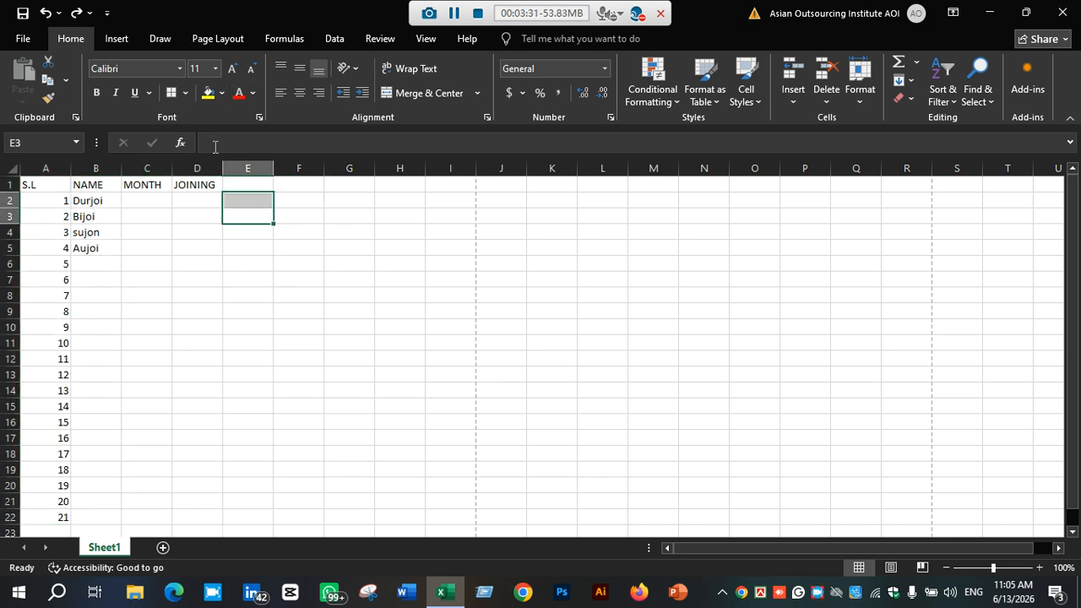
left_click(254, 183)
left_click(144, 197)
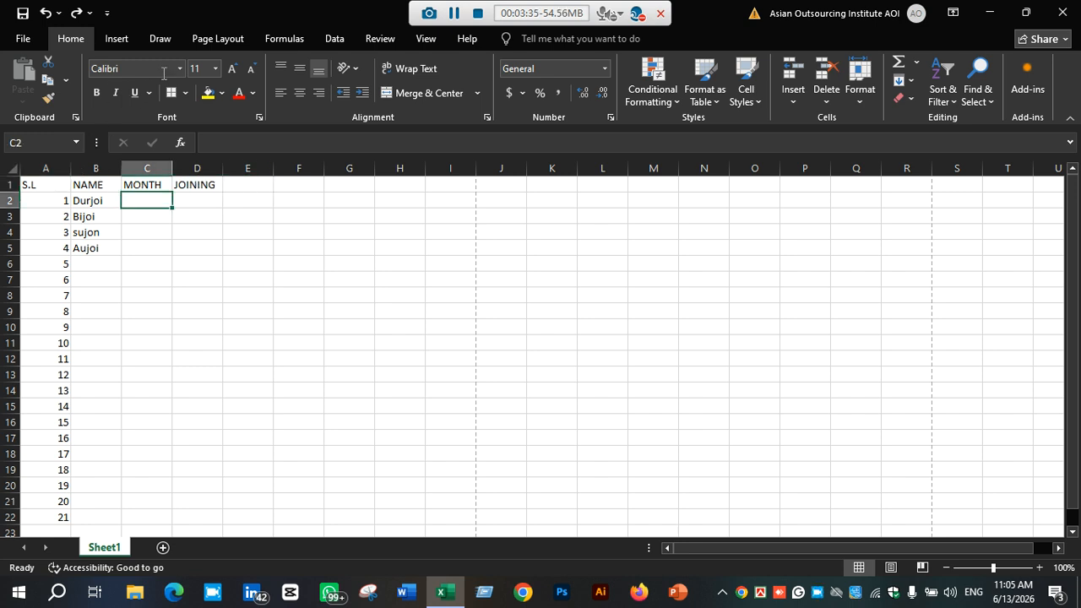
Turn the worksheet gridlines back on in the view settings
left_click(422, 40)
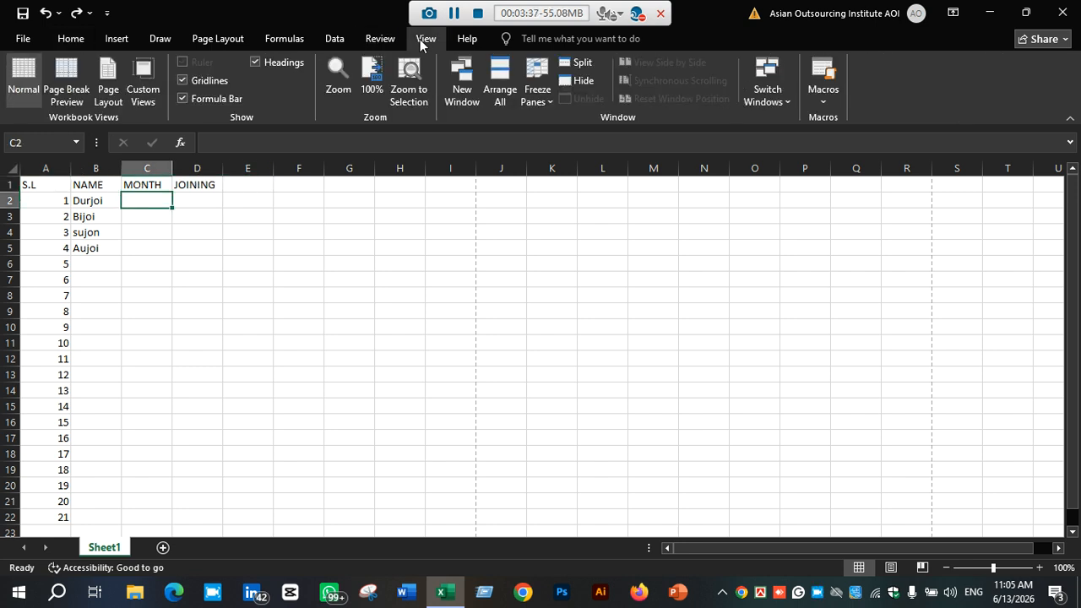
left_click(192, 233)
left_click(345, 265)
left_click(450, 262)
scroll(452, 258, "down", 20)
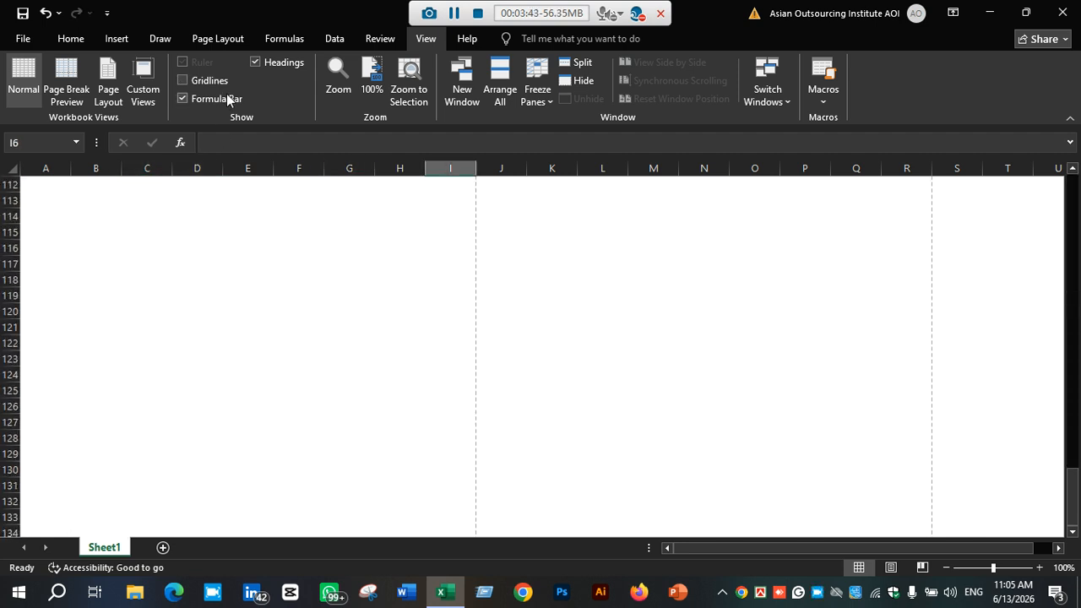
left_click(184, 81)
scroll(357, 353, "up", 20)
scroll(357, 354, "up", 14)
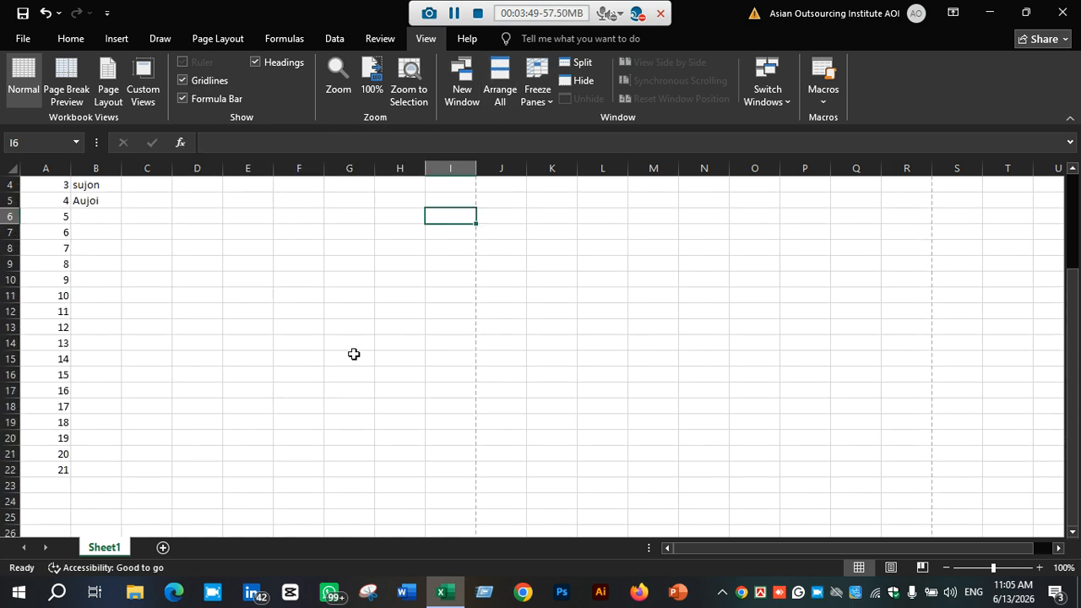
Shift the MONTH and JOINING headers right to D1 and E1, and enter DAY as the header in C1
left_click(146, 200)
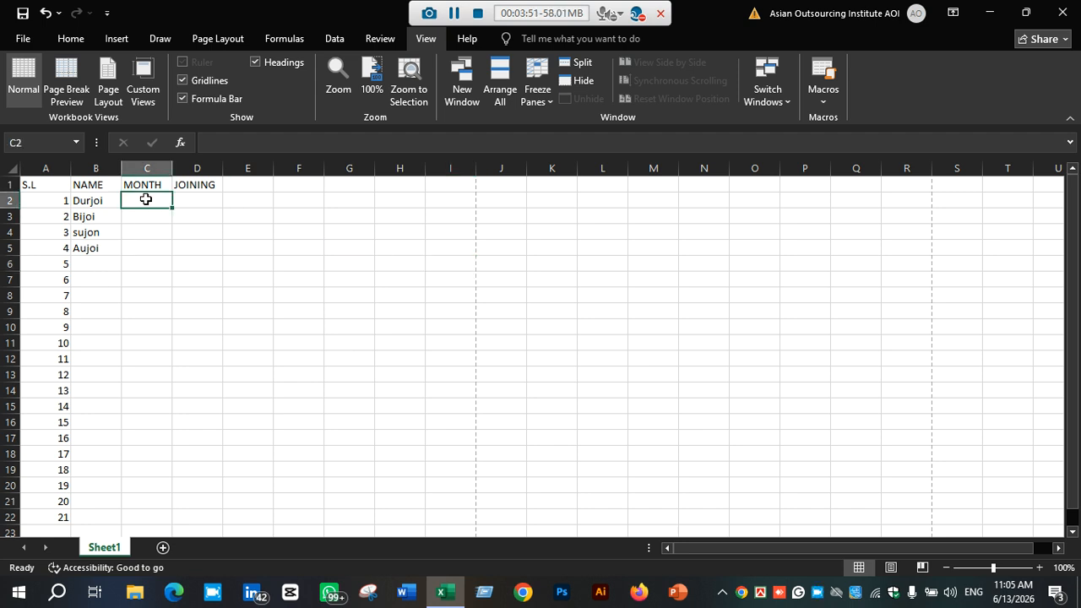
left_click_drag(147, 183, 245, 191)
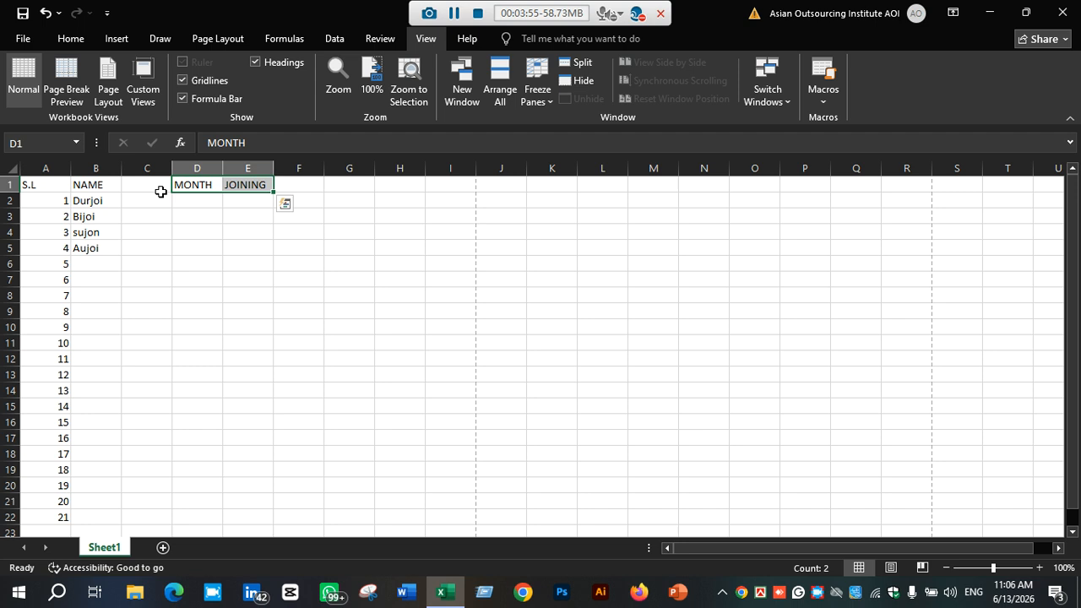
left_click(138, 183)
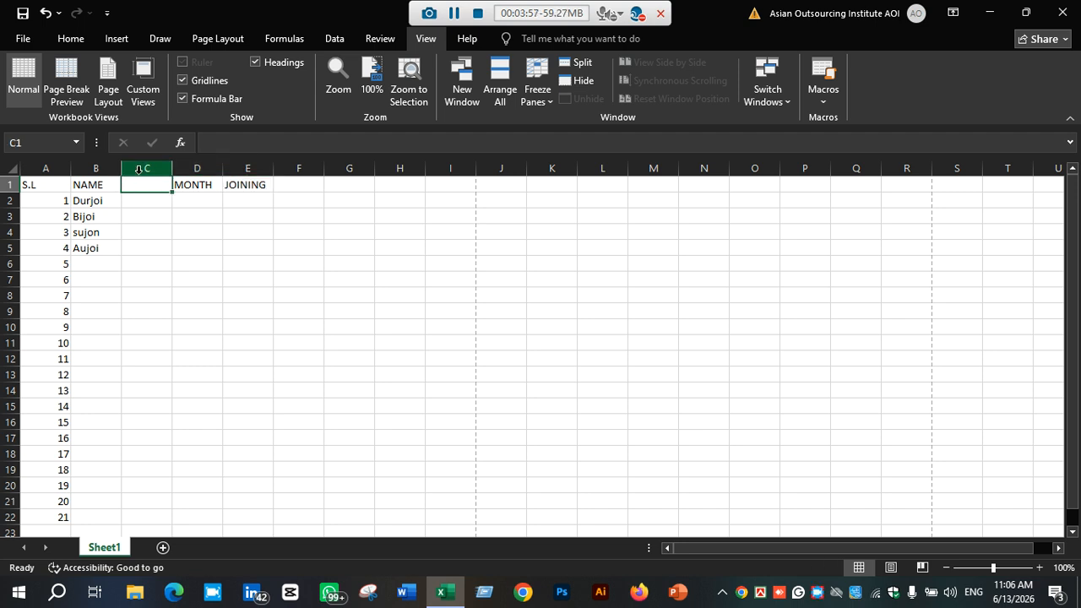
type("DAY")
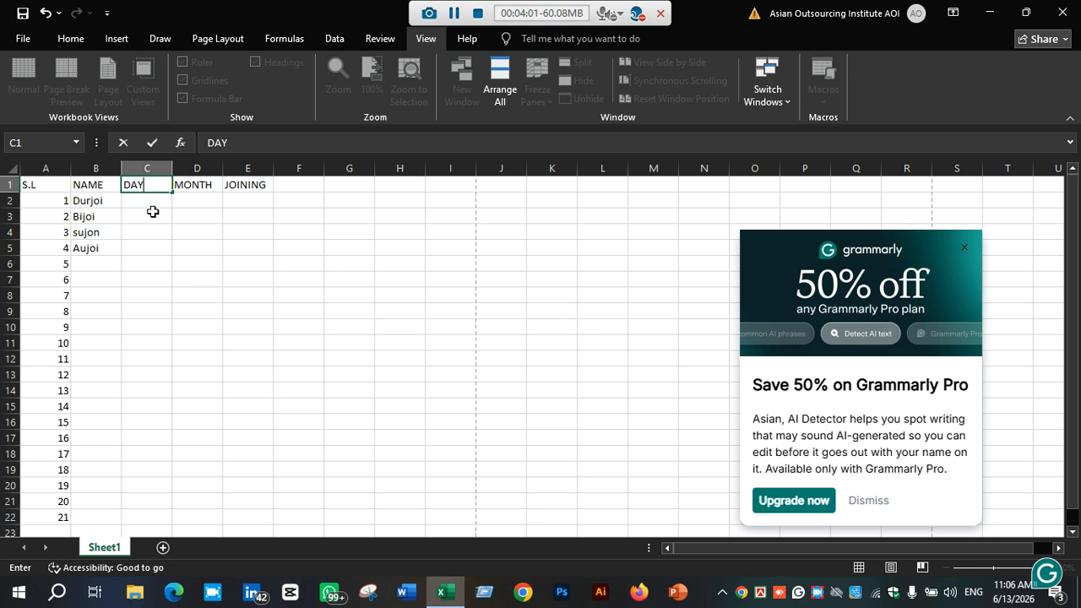
key("Return")
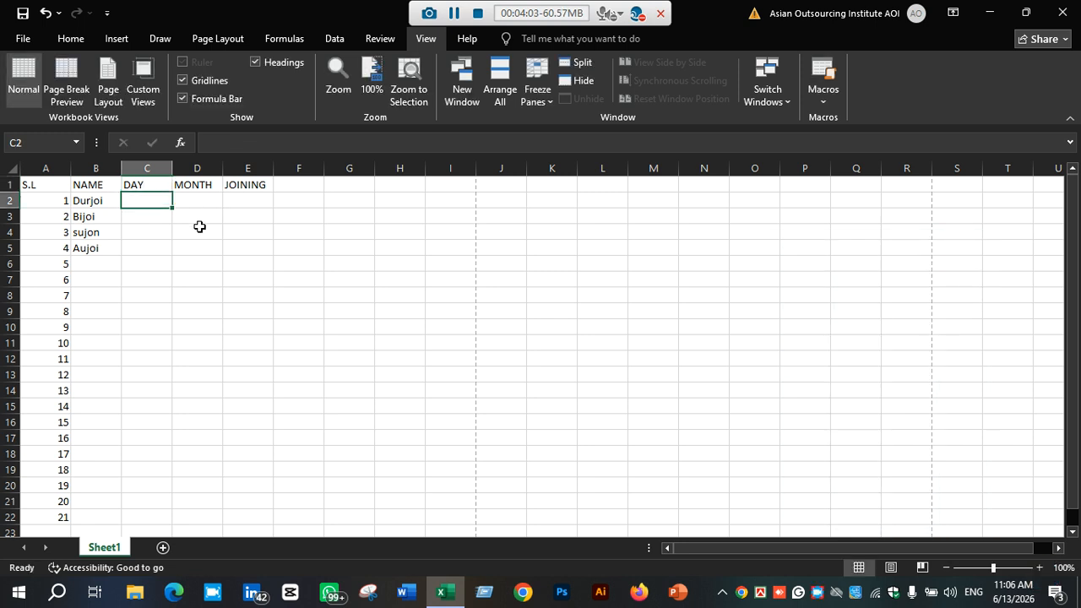
Add the header ID in cell F1
left_click(218, 204)
left_click(251, 204)
left_click(295, 186)
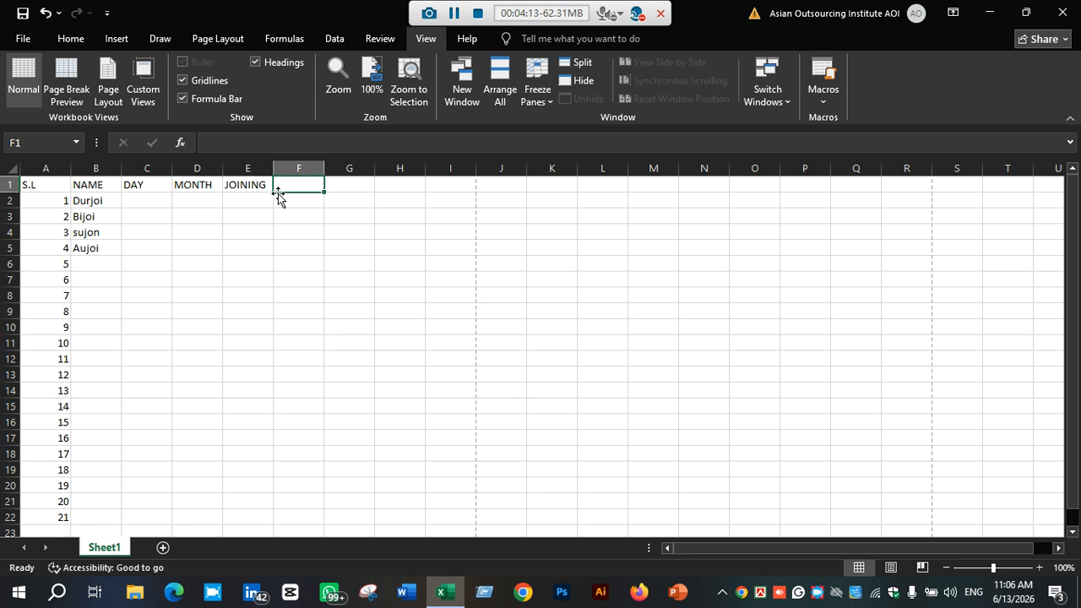
type("i")
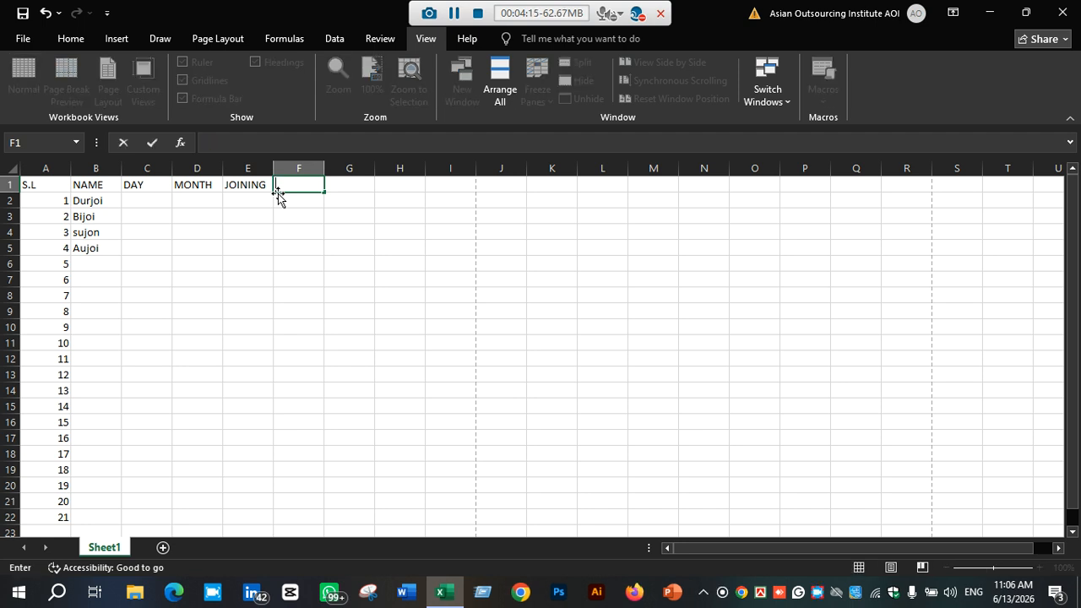
type("F")
key("BackSpace")
type("D")
key("Tab")
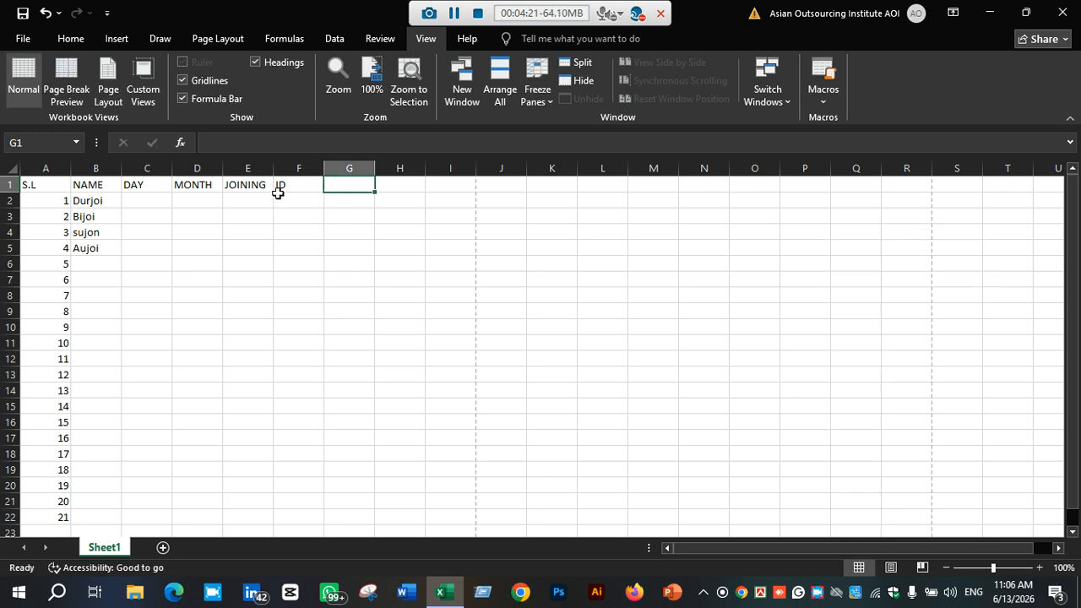
Add the header SALES in cell G1
type("SALES")
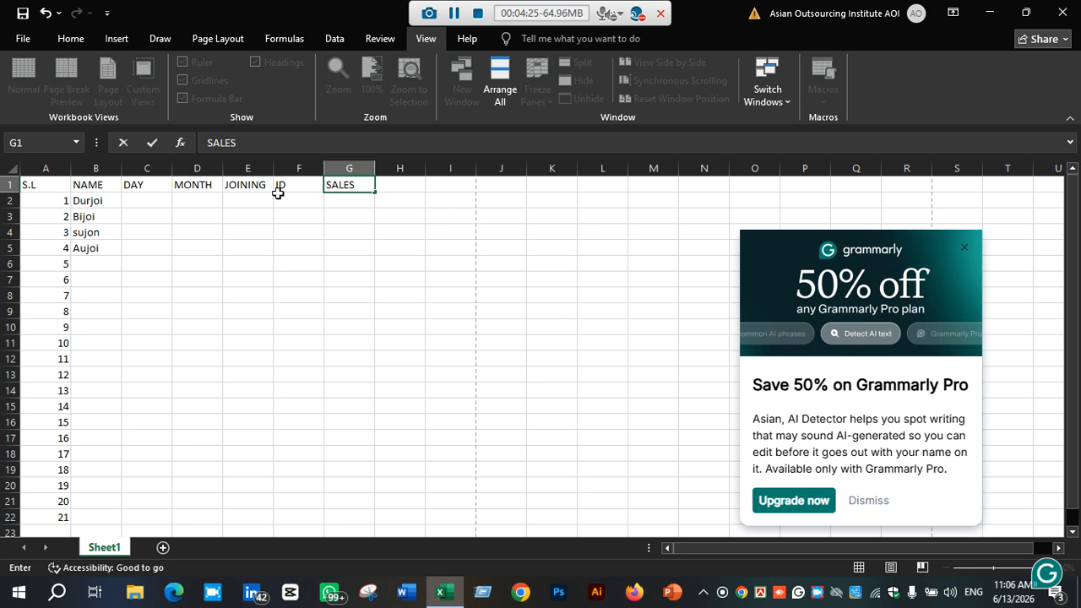
key("Return")
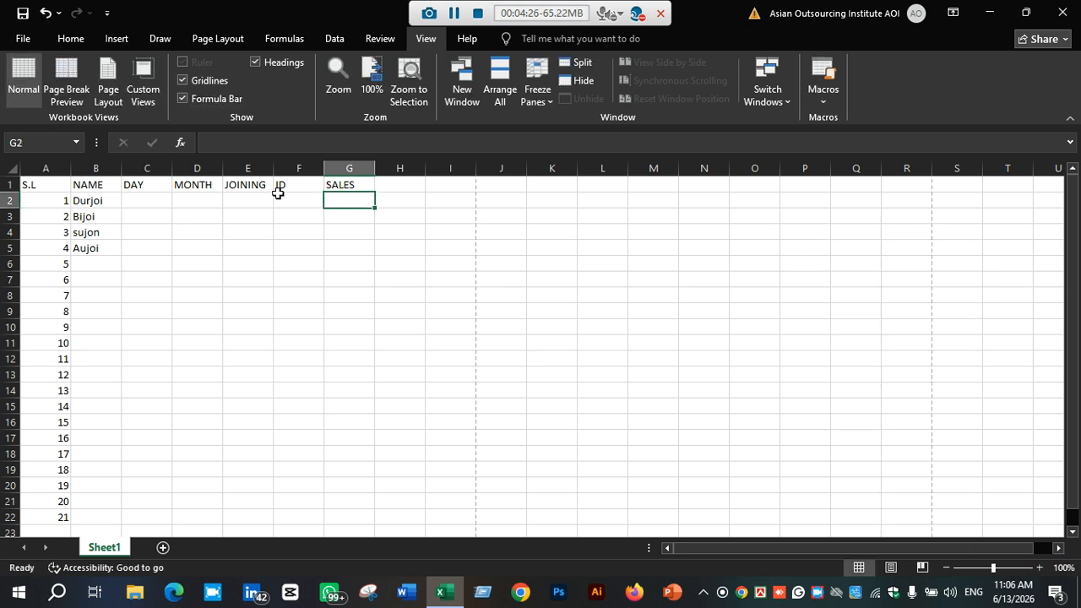
Enter Saturday in cell C2 under the DAY header
left_click(141, 198)
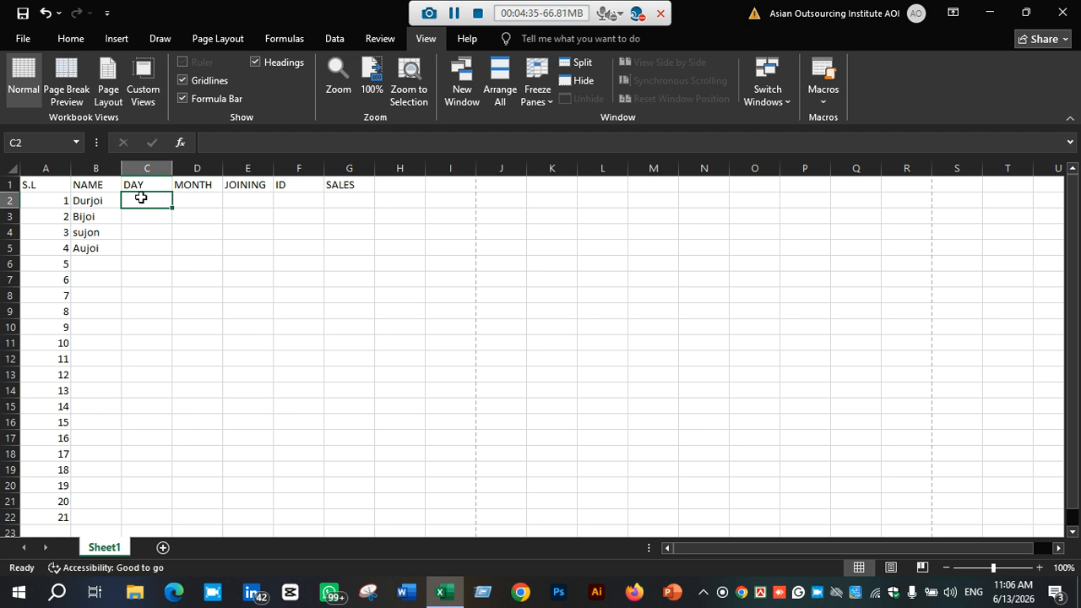
type("s")
key("BackSpace")
key("BackSpace")
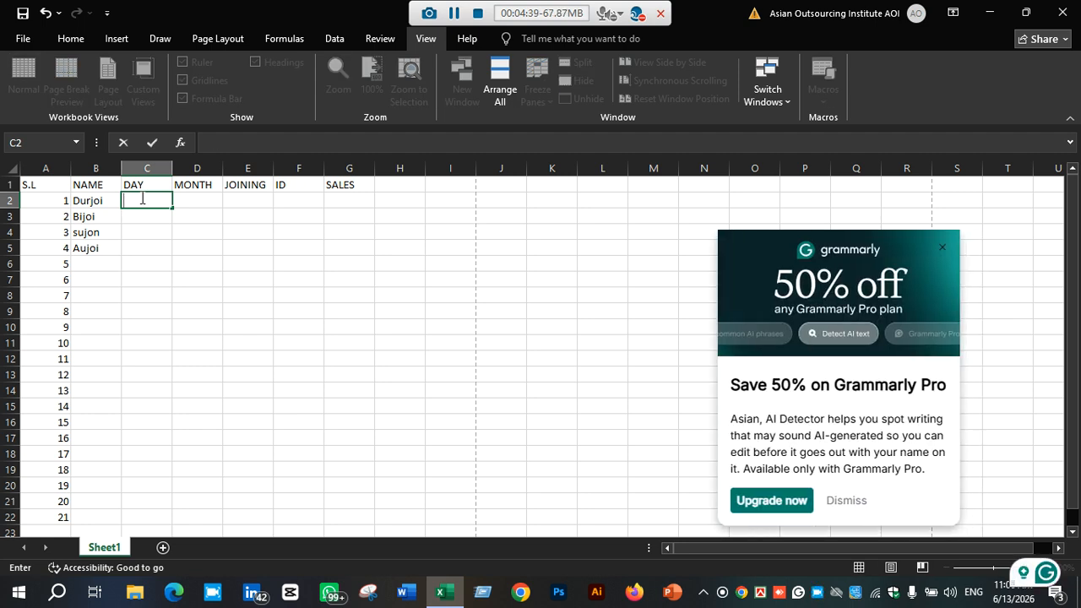
type("t")
key("BackSpace")
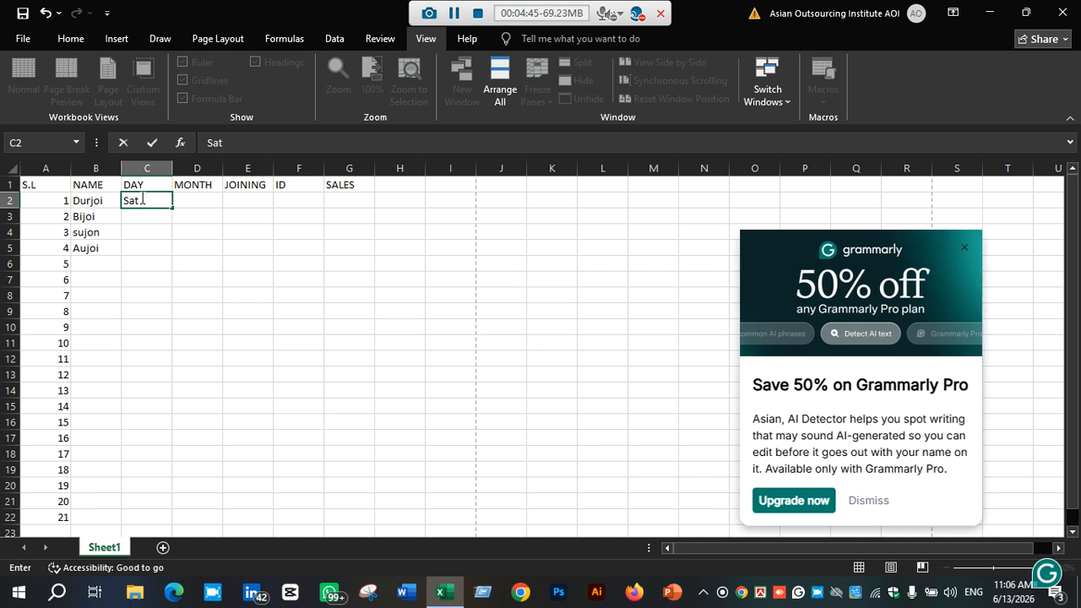
scroll(145, 196, "down", 1)
scroll(145, 196, "up", 1)
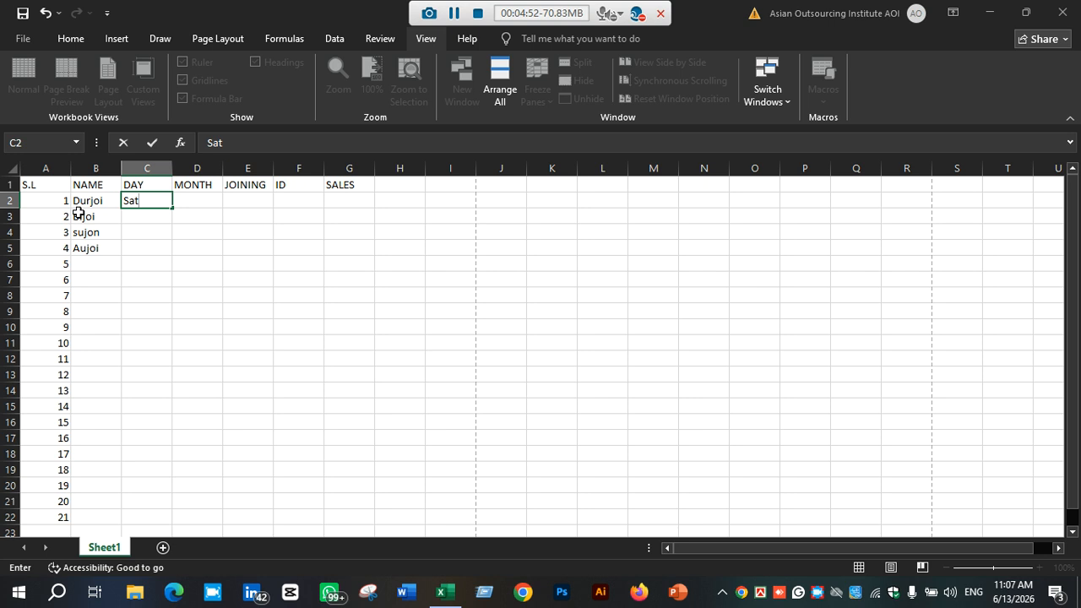
left_click(237, 143)
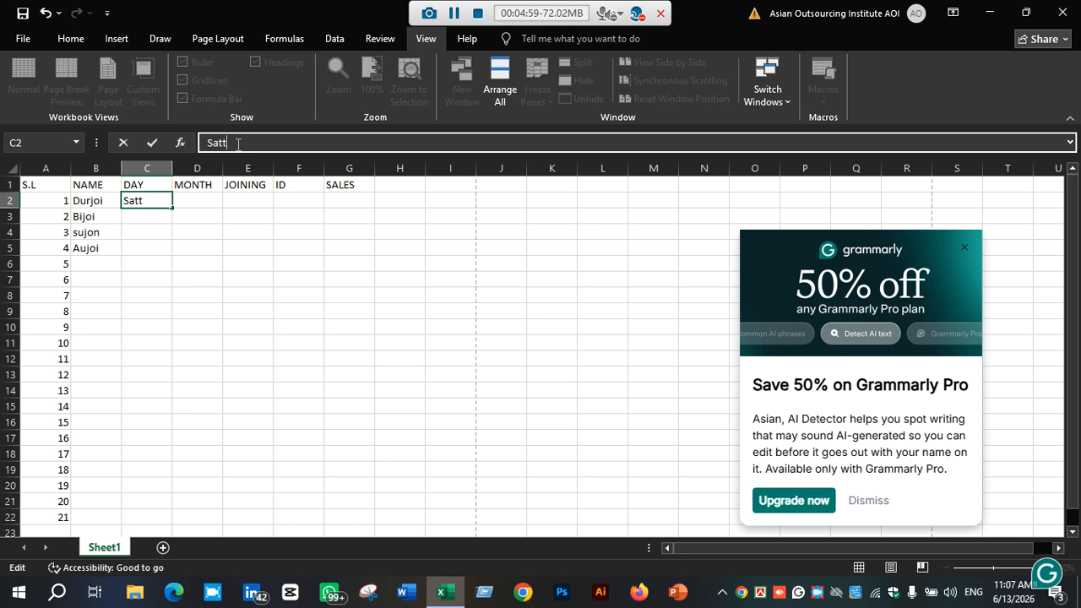
type("urday")
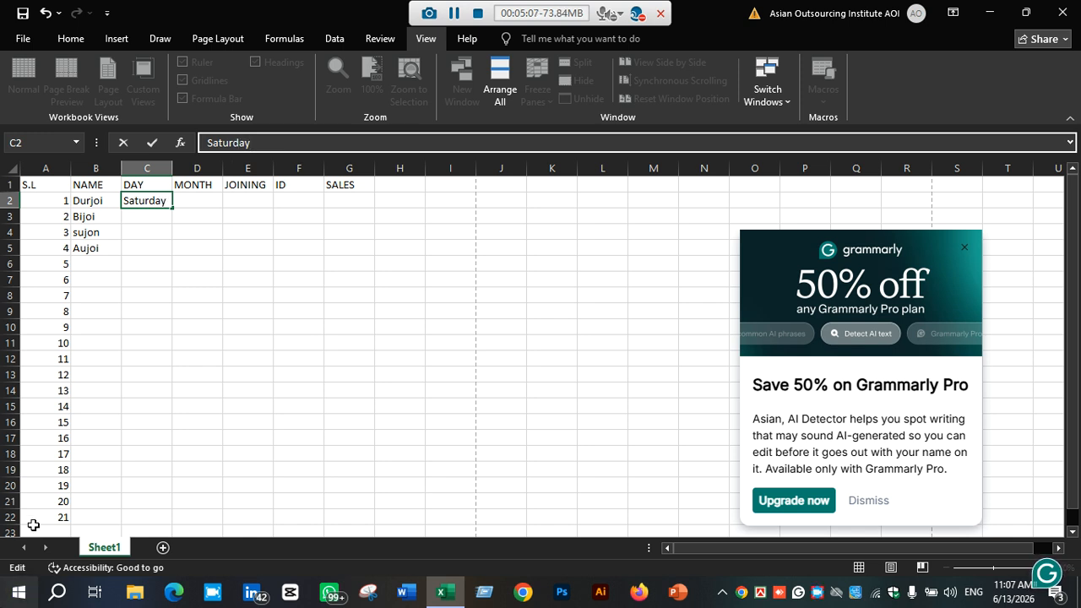
Fill the weekdays down from C2 to C22 and widen column C to fit them
left_click_drag(174, 210, 180, 521)
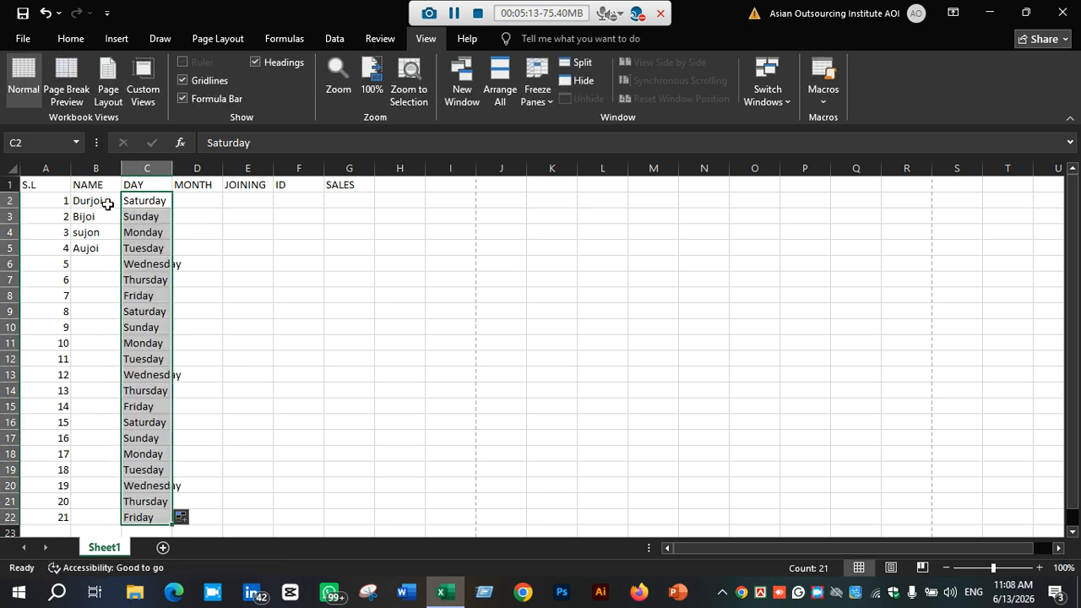
left_click(161, 220)
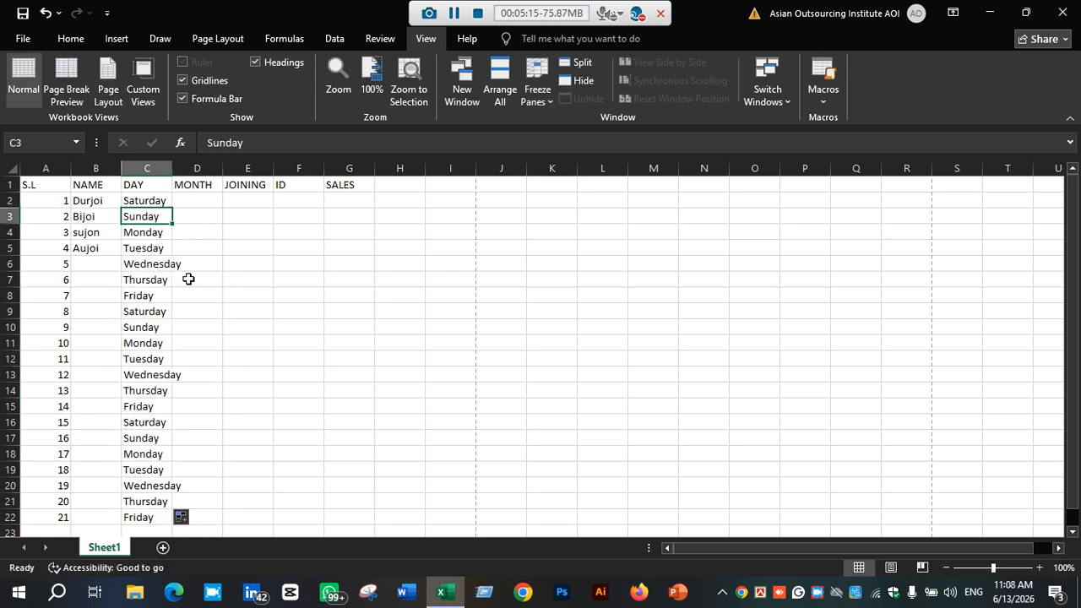
left_click(140, 263)
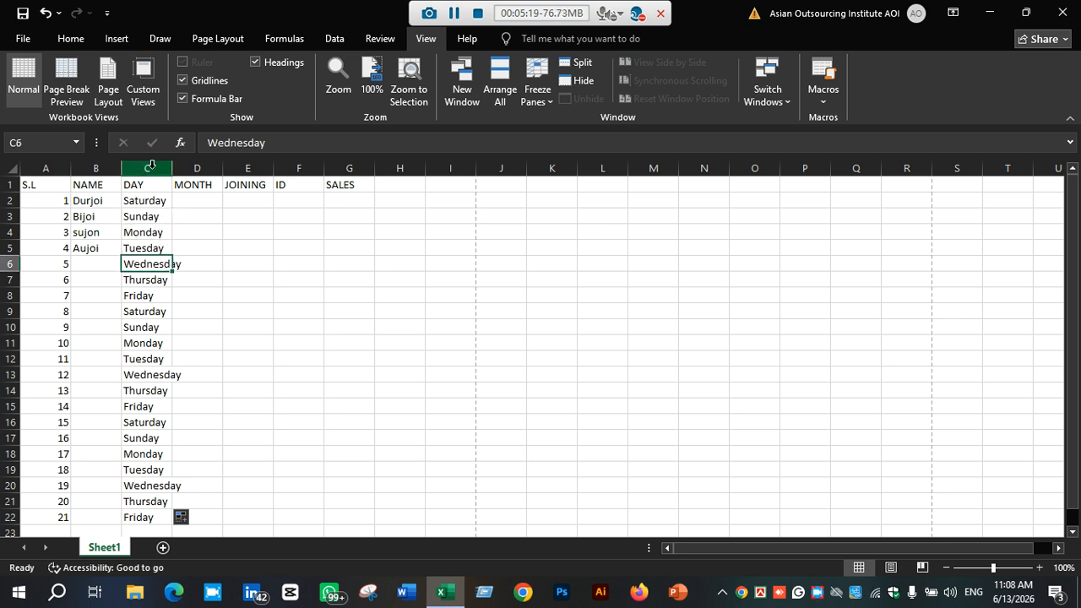
left_click_drag(170, 170, 184, 169)
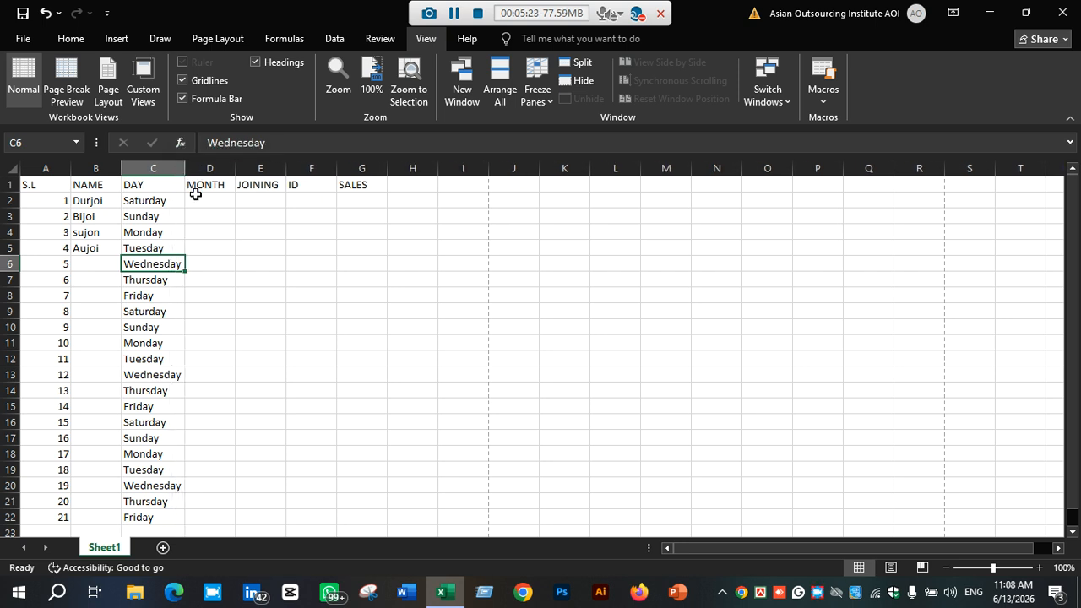
Enter January in cell D2 under the MONTH header
left_click(214, 198)
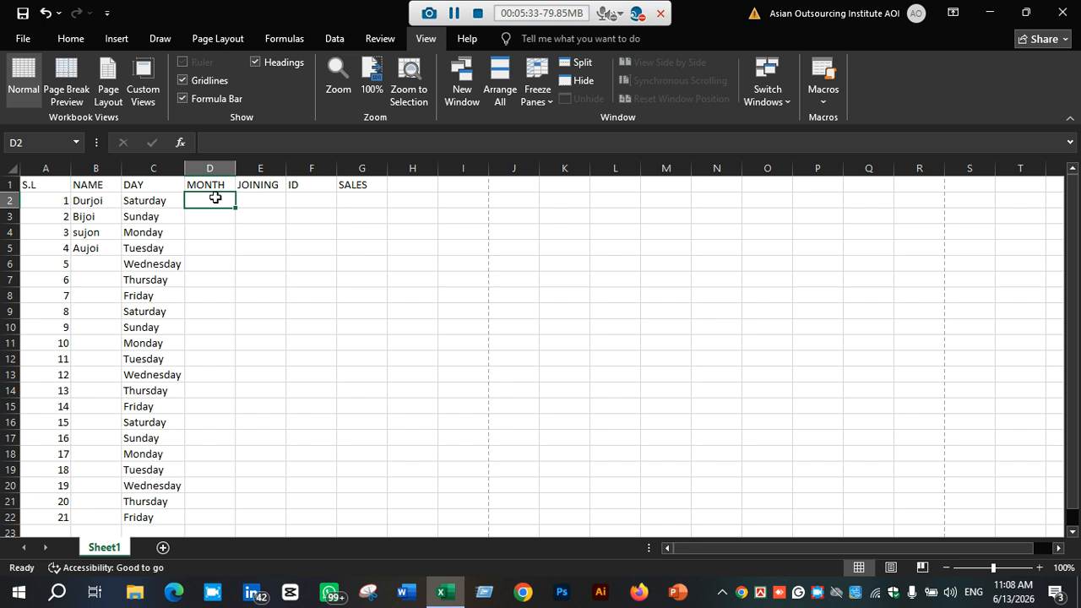
type("Ju")
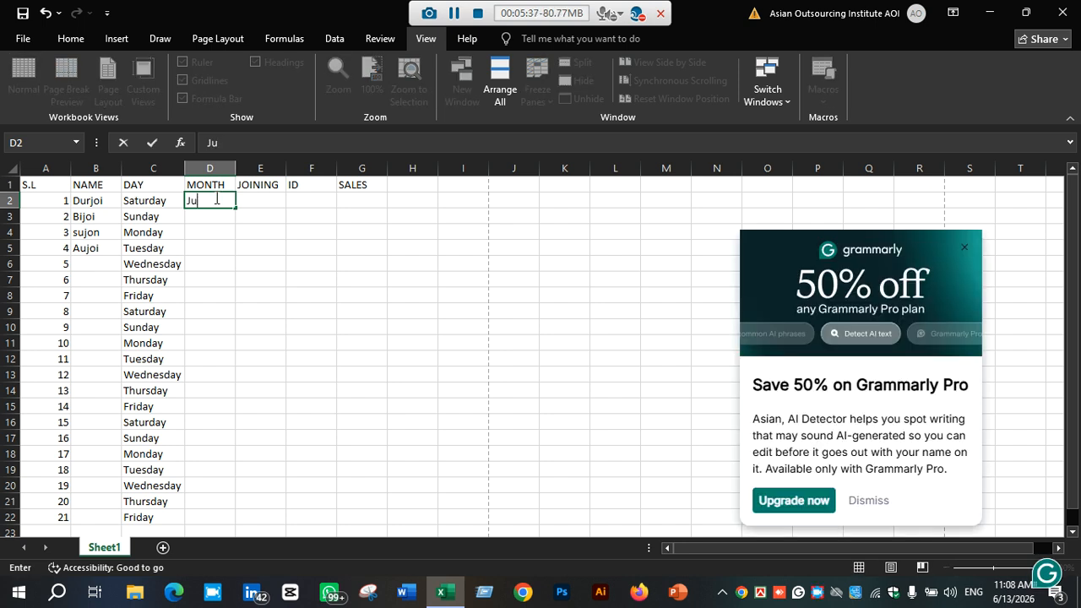
key("BackSpace")
type("anuary")
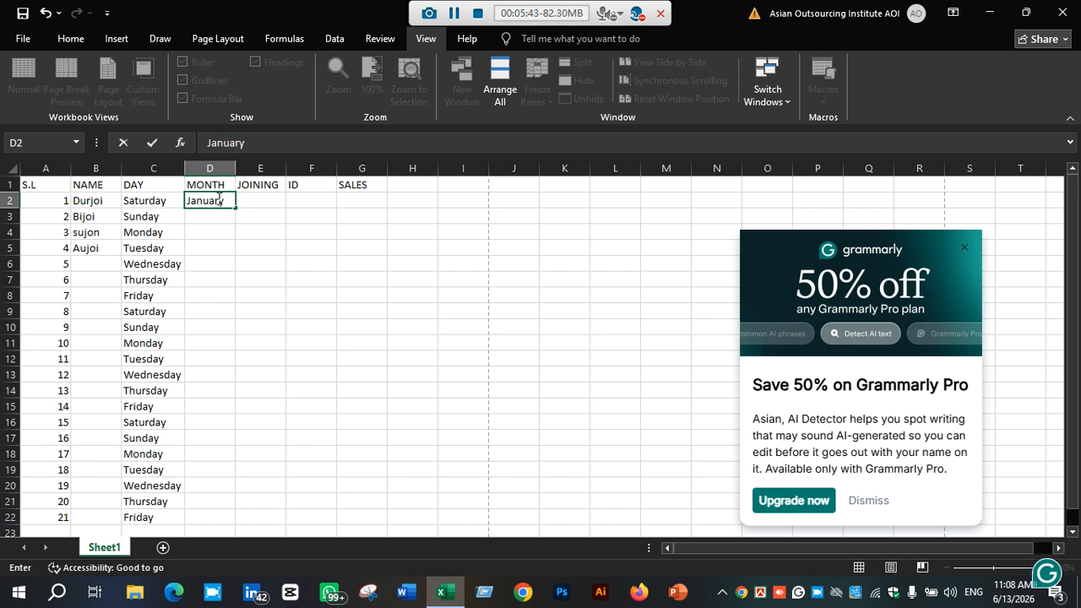
Fill the months down from D2 to D22 and autofit the width of column D
left_click(235, 208)
left_click_drag(235, 209, 235, 526)
left_click(307, 429)
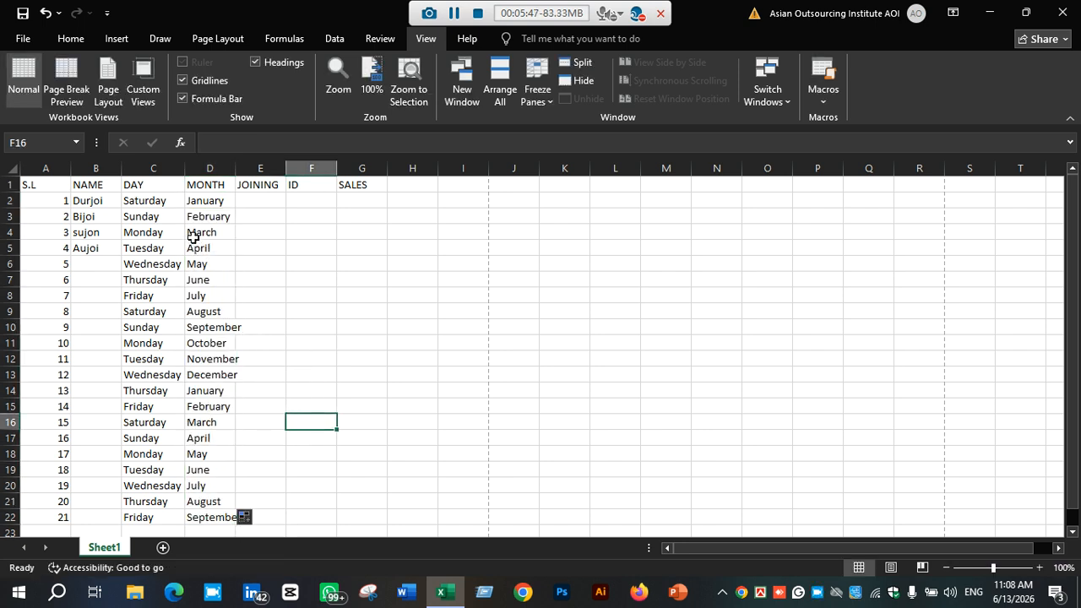
double_click(235, 168)
Enter the joining date 1-1-2026 in cell E2
left_click(276, 195)
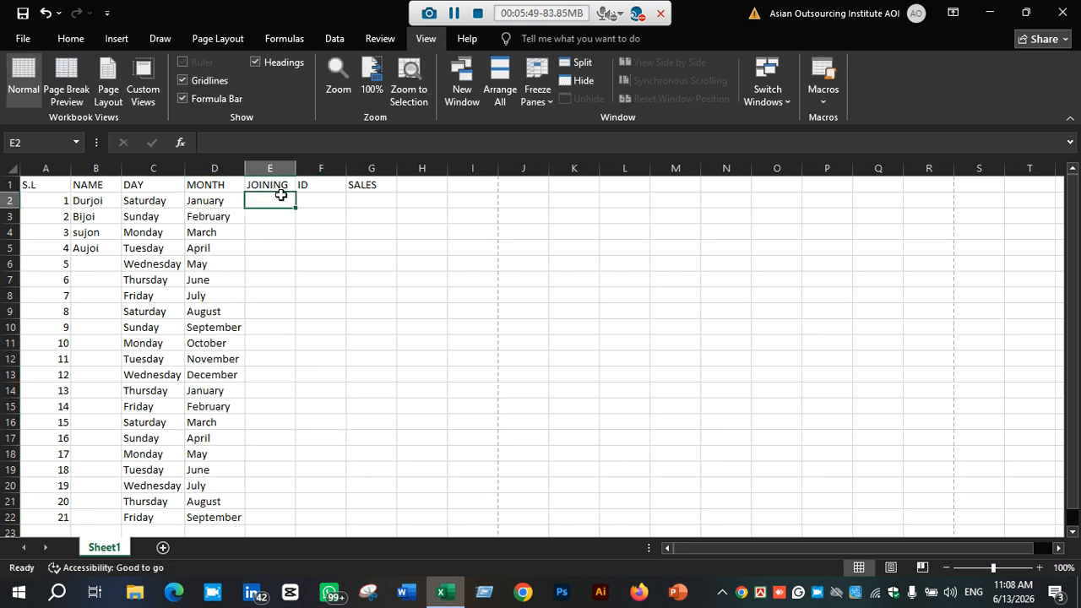
type("1")
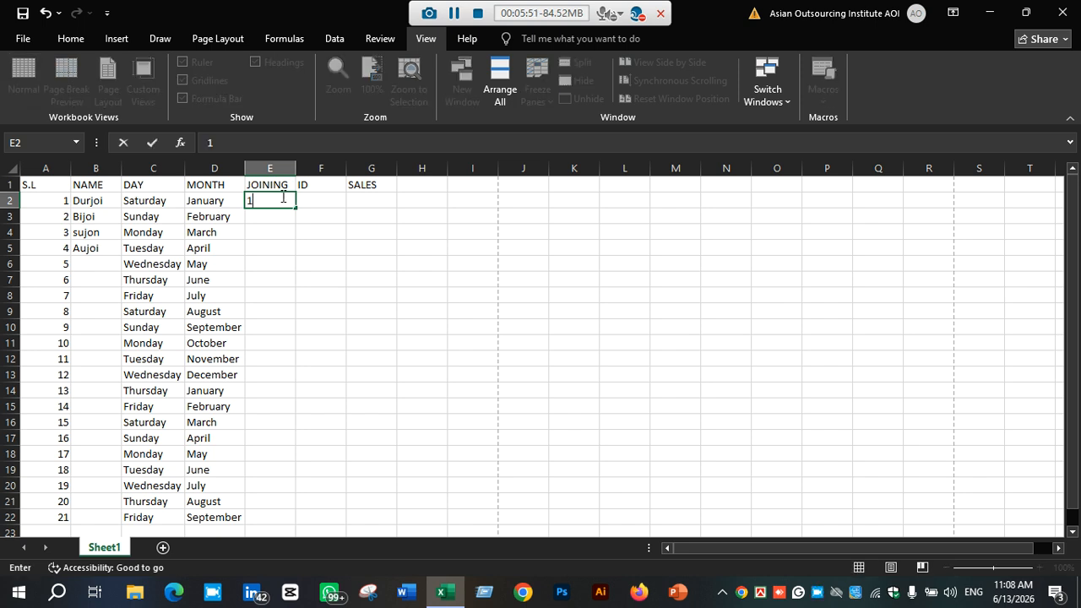
type("-1-2026")
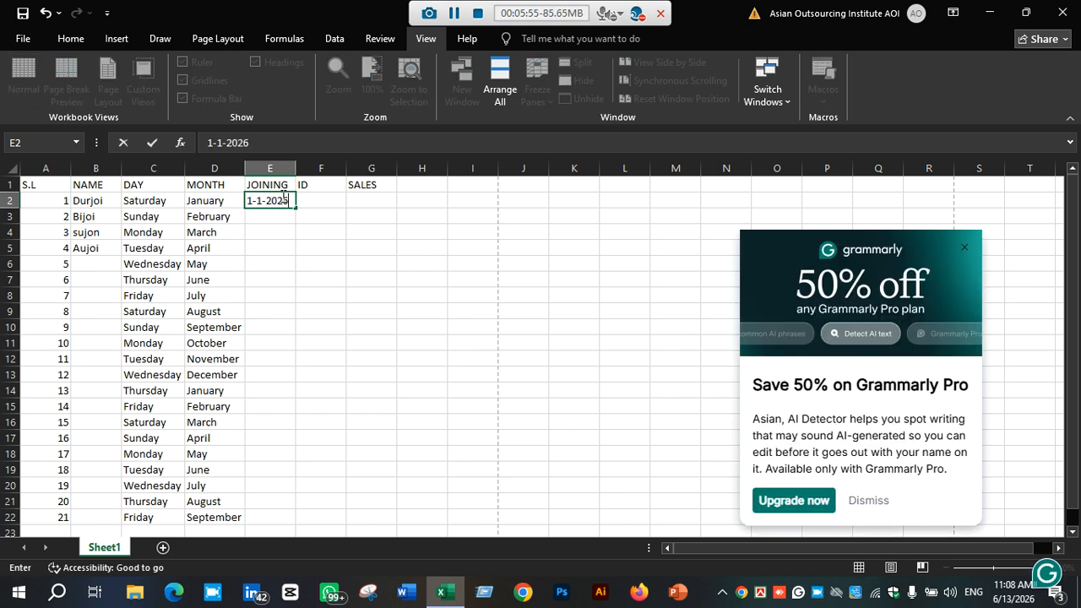
key("ctrl+Return")
Fill the date series down column E, then clear the dates from E11 to E22
left_click_drag(299, 208, 301, 522)
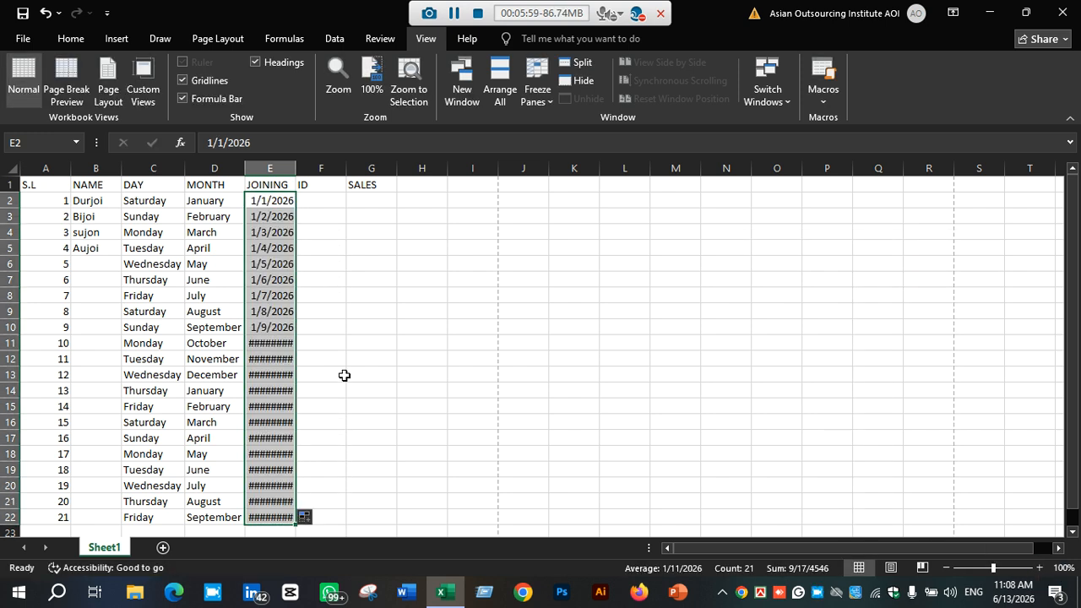
left_click_drag(278, 344, 282, 522)
key("Delete")
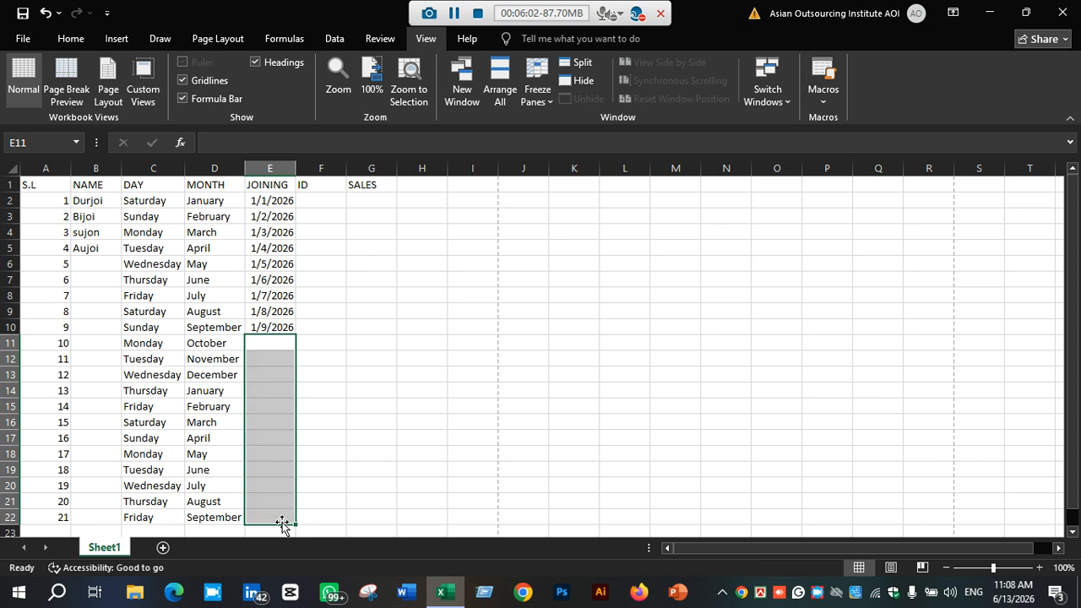
Enter the ID 1111 in cell F2
left_click(324, 315)
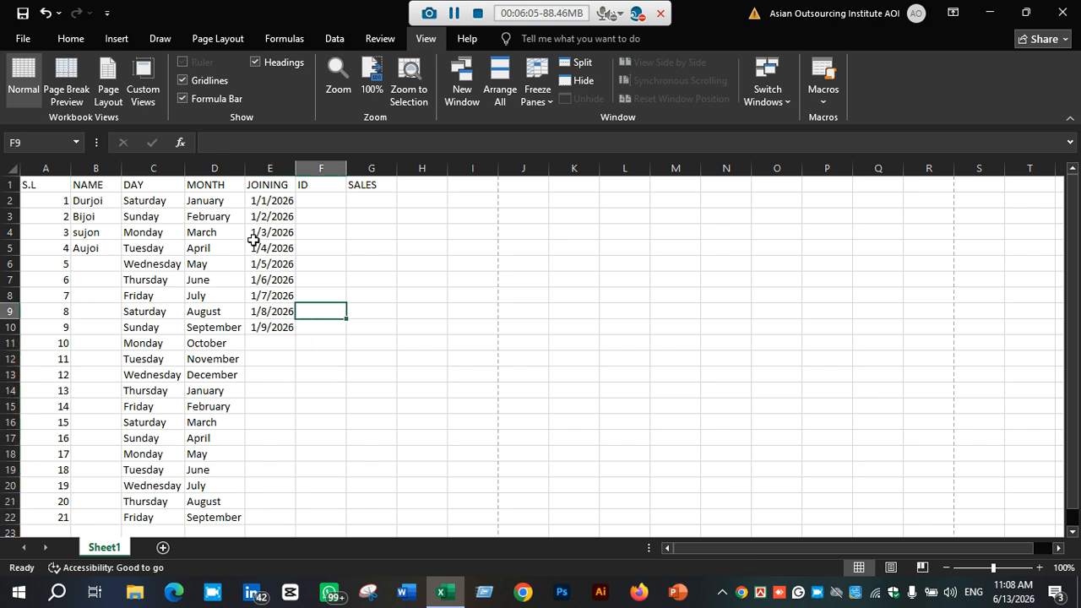
left_click(337, 201)
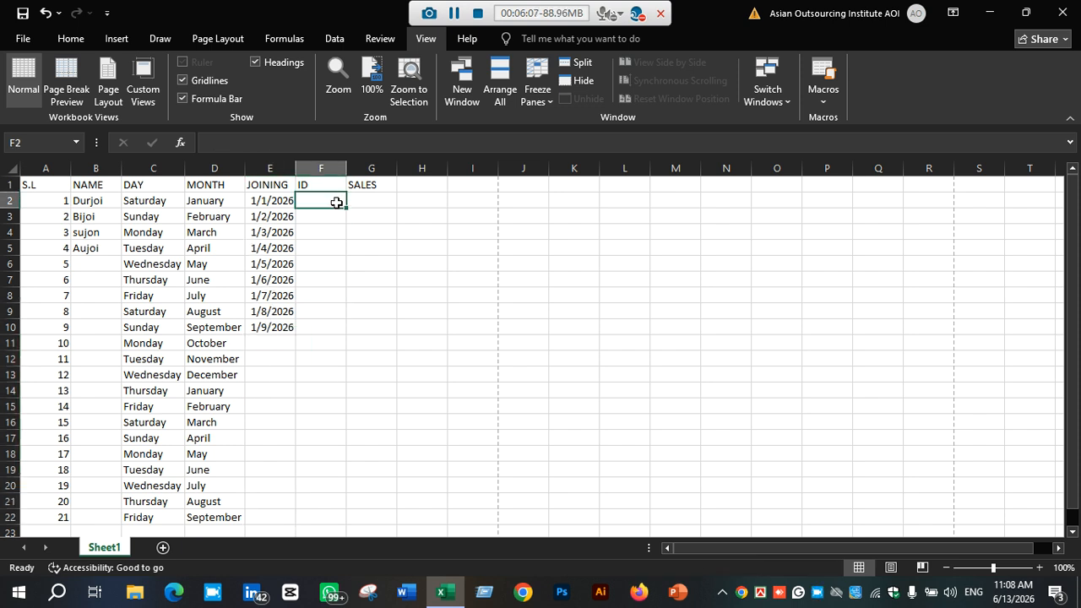
type("1111")
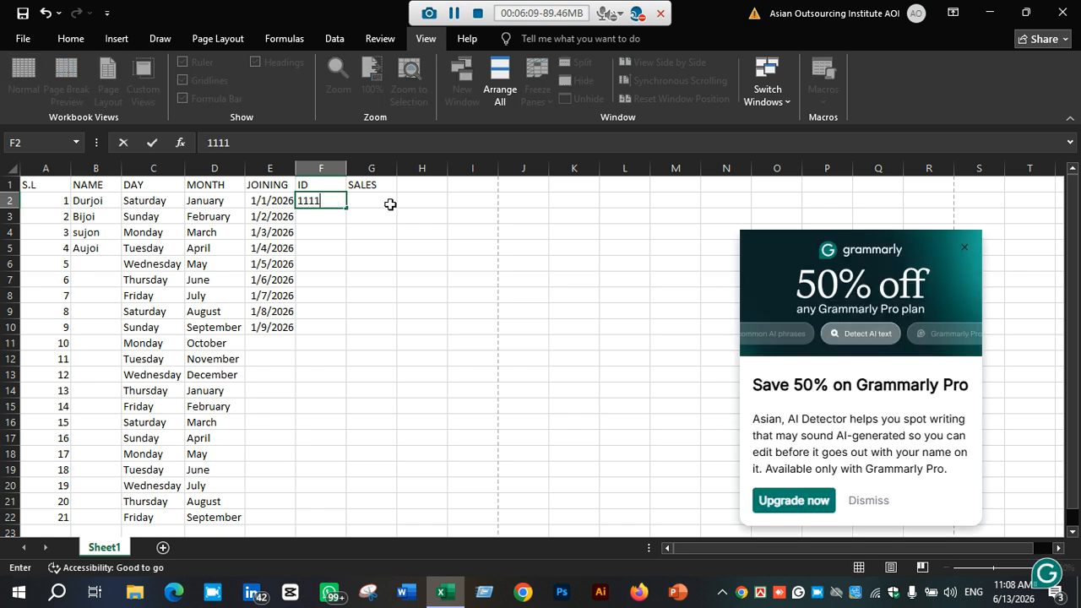
Enter sales figures 100, 200, 3000, 69099 and 54678 in cells G2 to G6
left_click(381, 205)
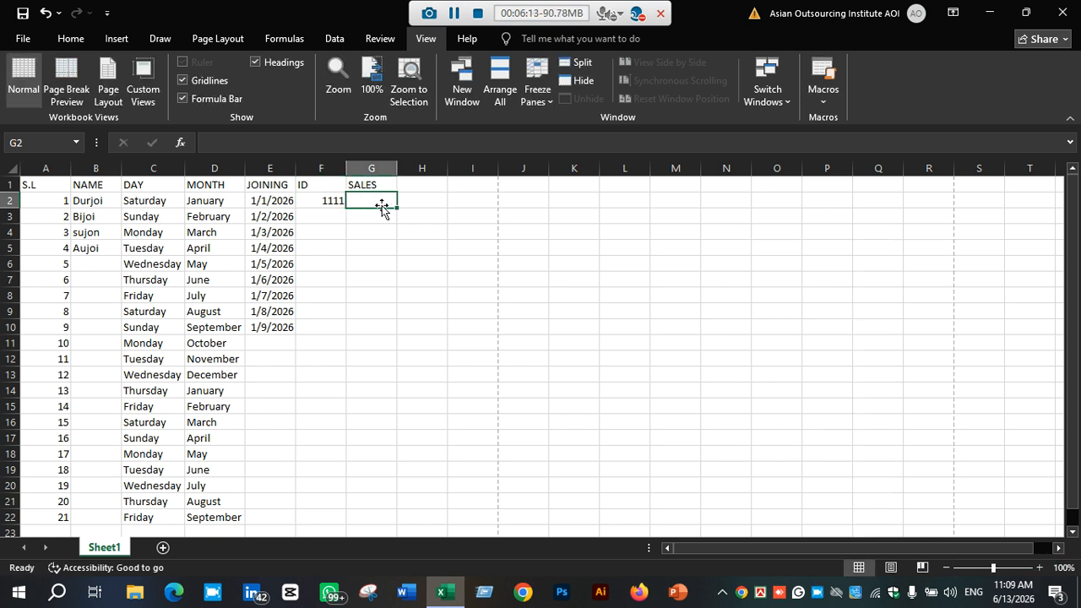
type("100")
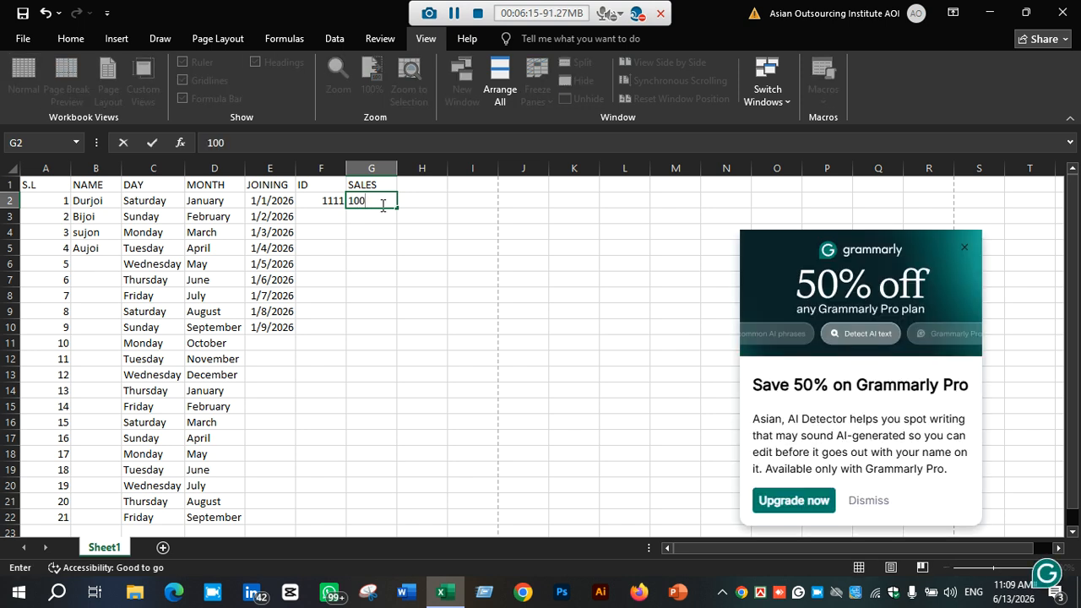
key("Return")
type("200")
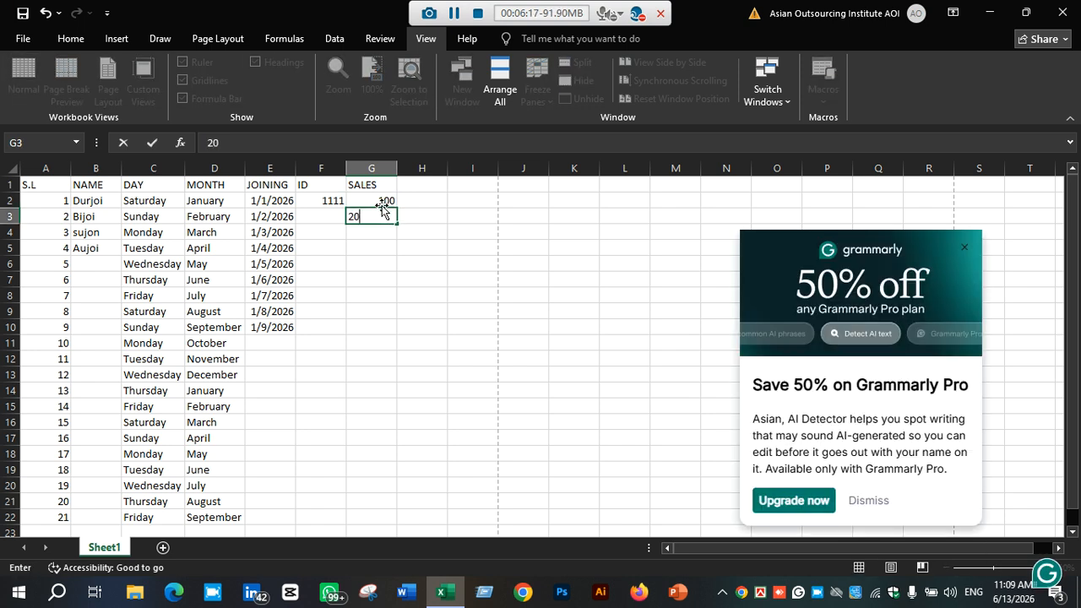
key("Return")
type("3000")
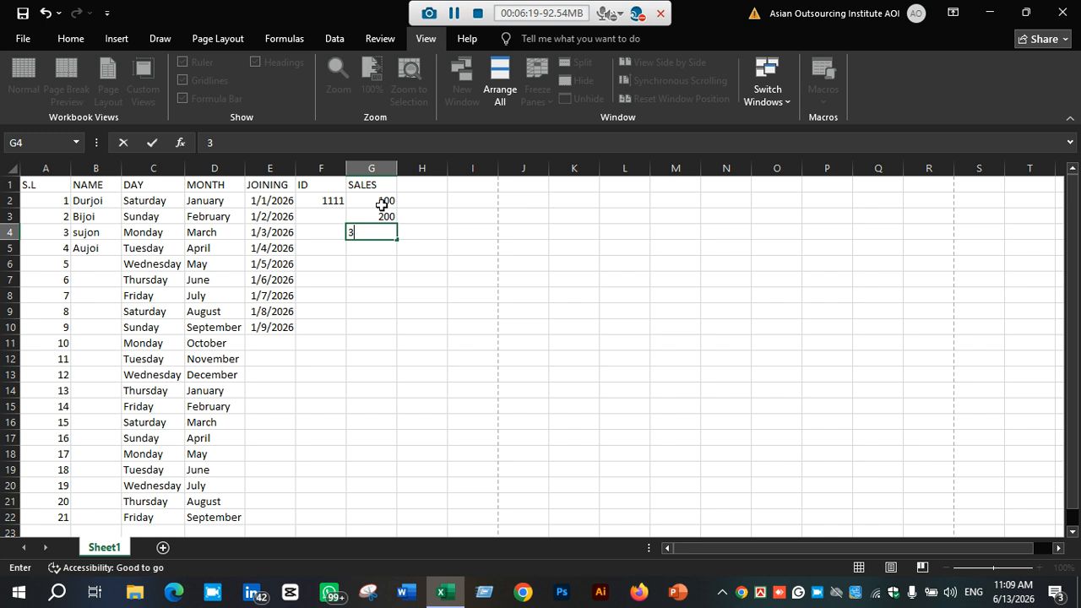
key("Return")
type("69099")
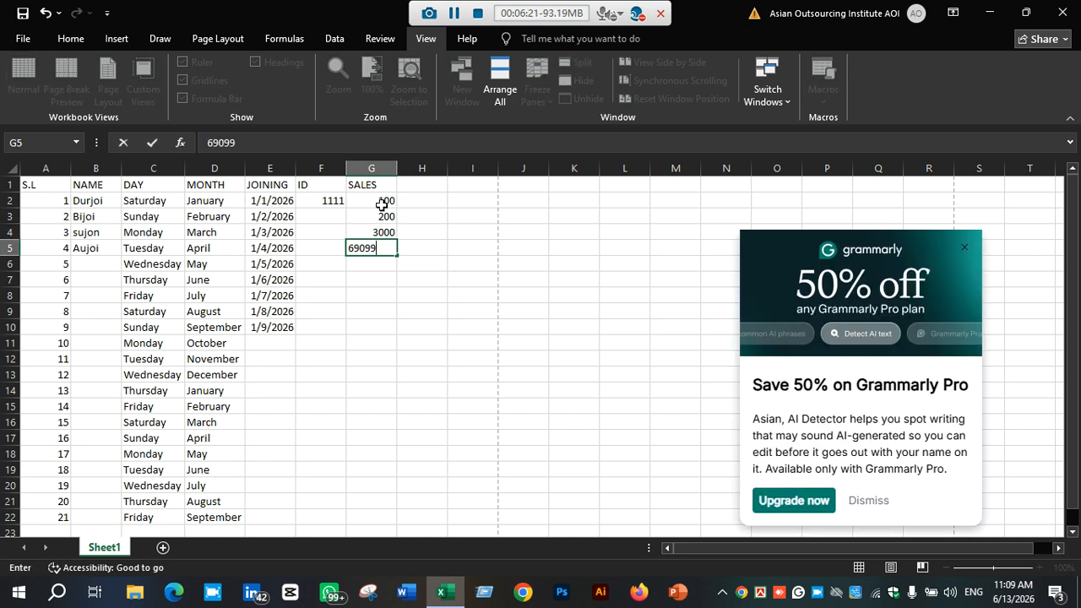
key("Return")
type("54678")
key("Return")
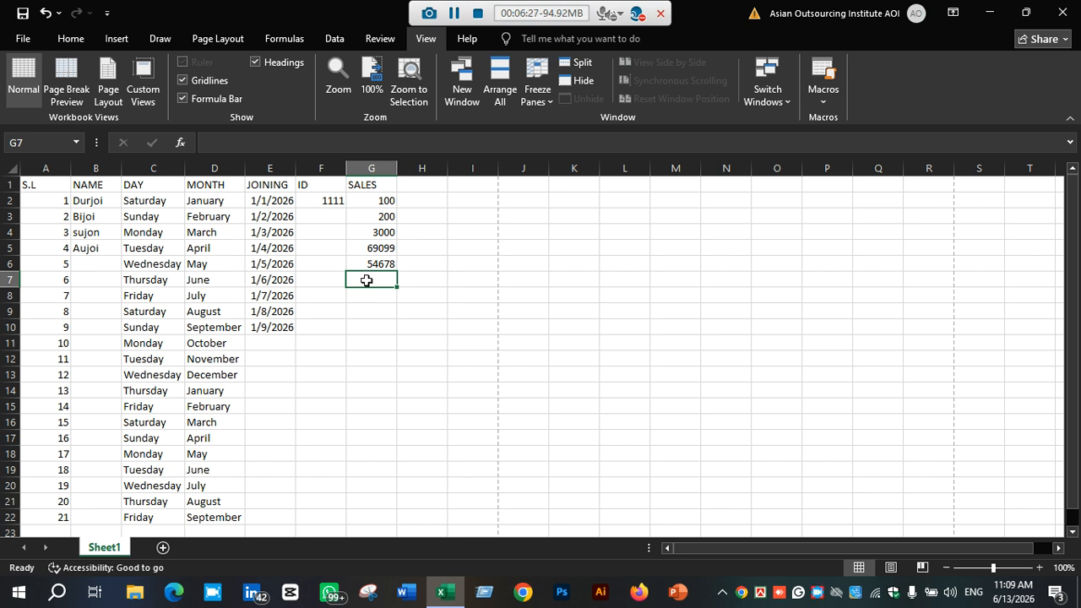
Enter an AVERAGE formula over the sales in G2:G6 in cell G7, then clear the cell again
left_click(465, 230)
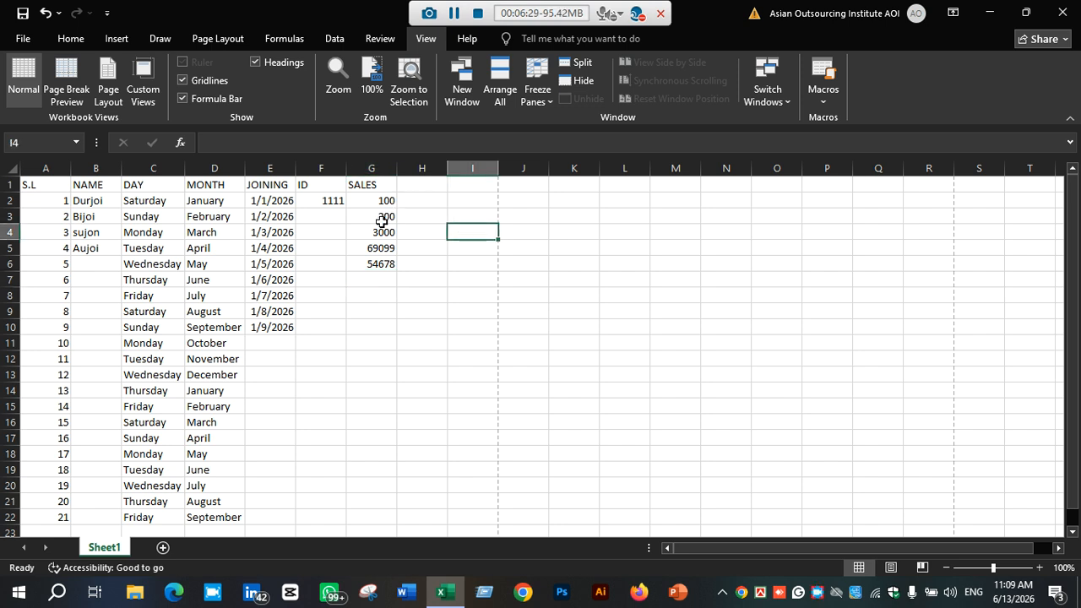
left_click(360, 280)
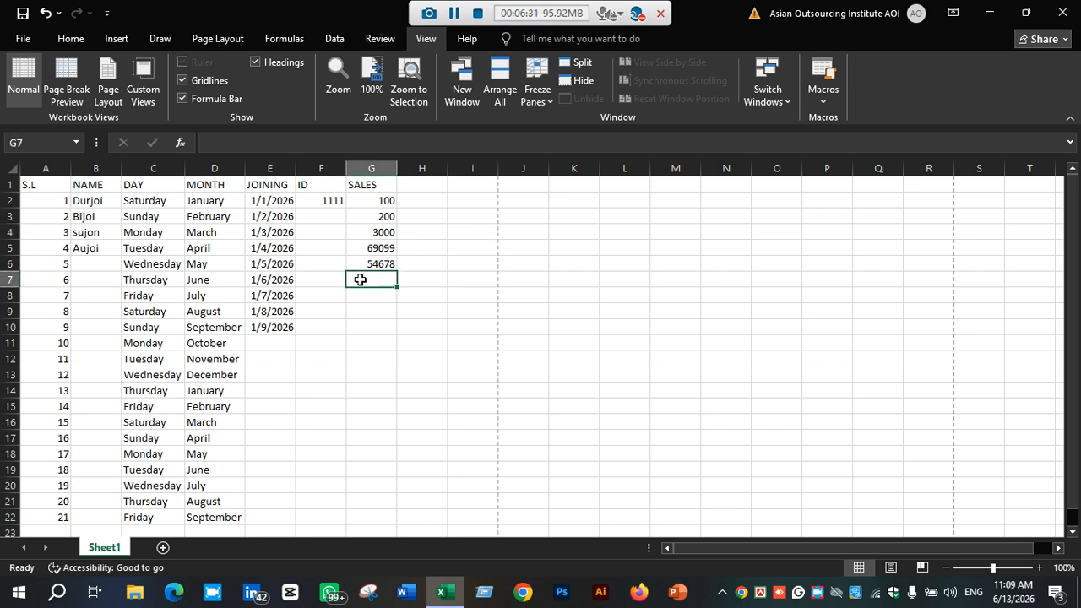
type("=")
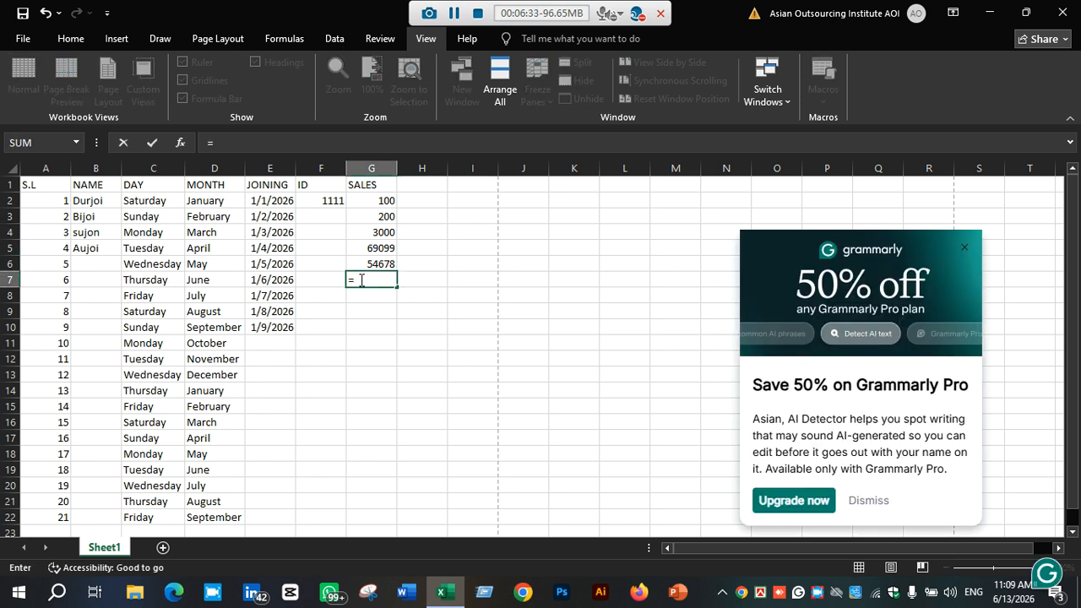
type("a")
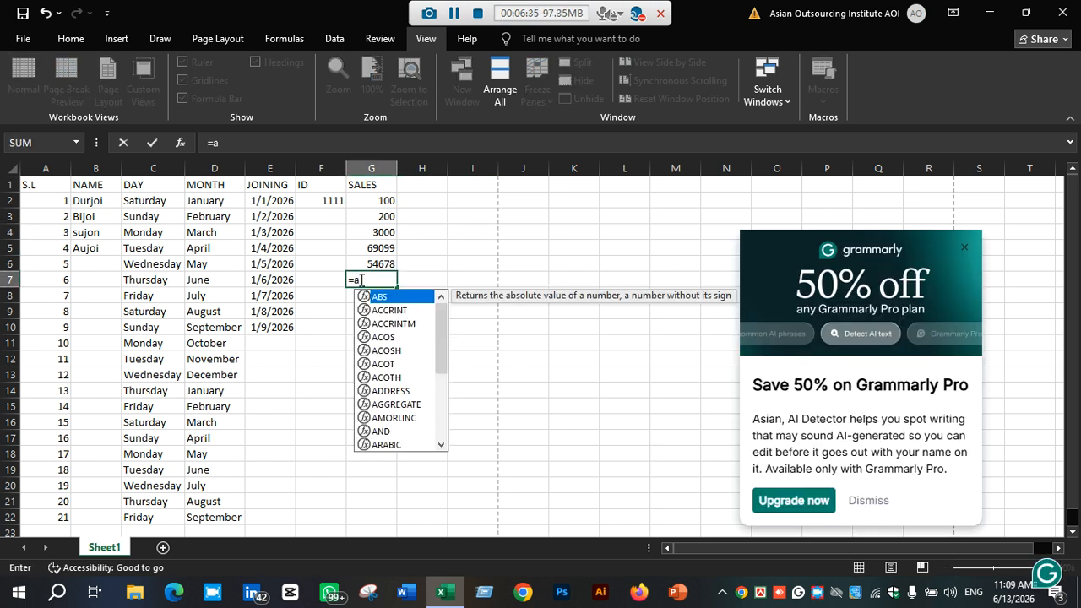
type("b")
key("BackSpace")
type("v")
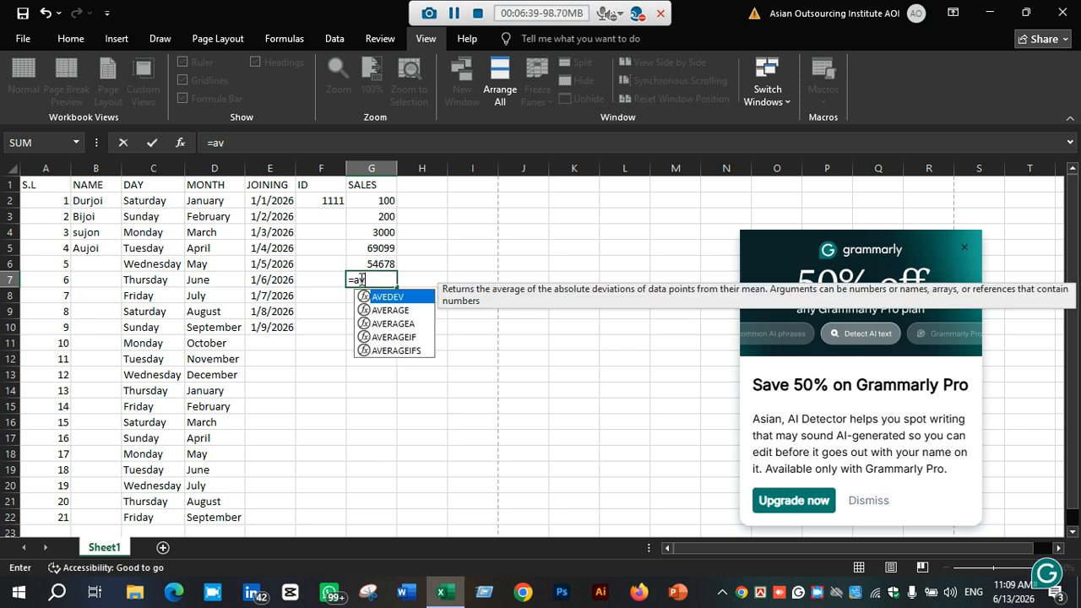
type("e")
double_click(418, 309)
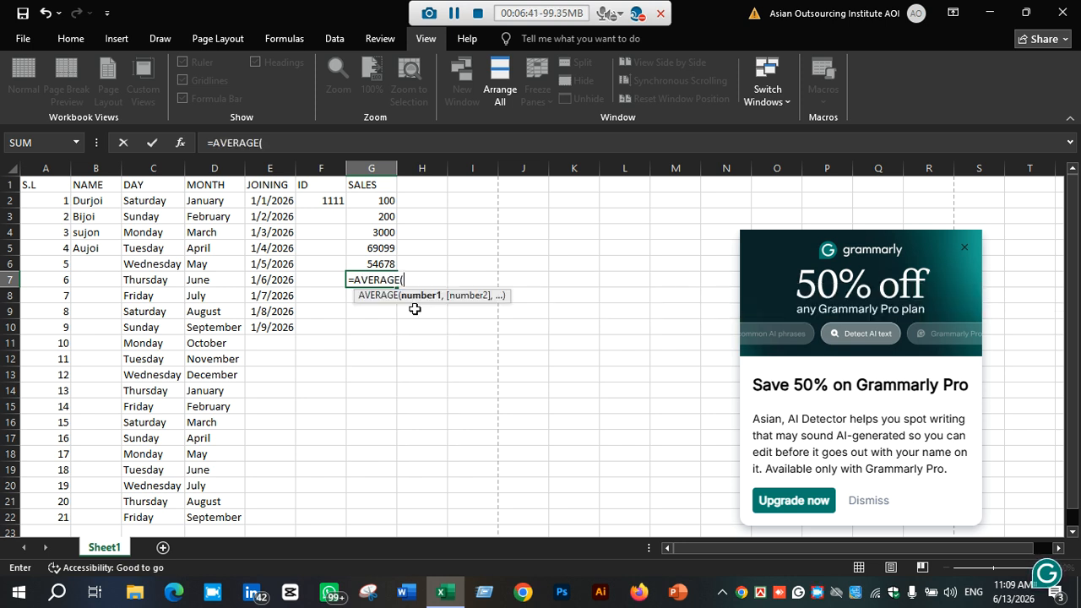
left_click_drag(387, 200, 381, 262)
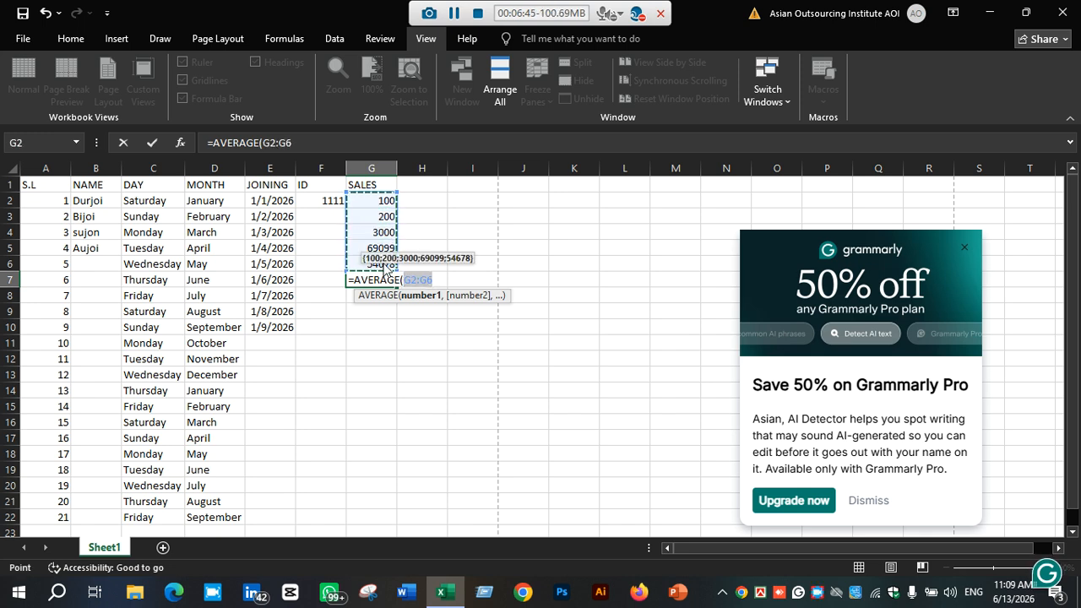
key("Return")
left_click(383, 283)
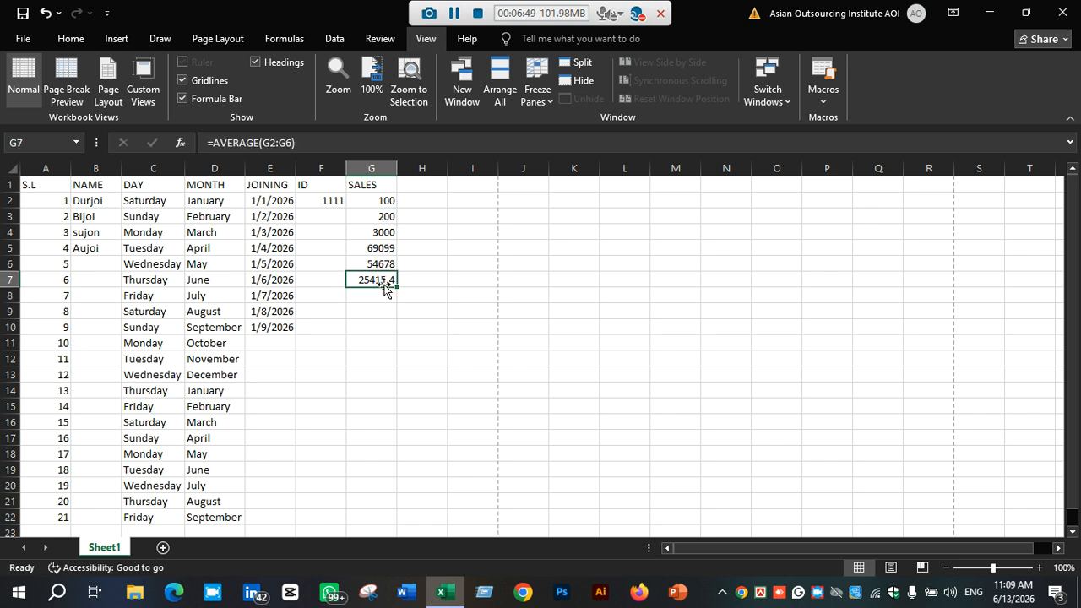
key("BackSpace")
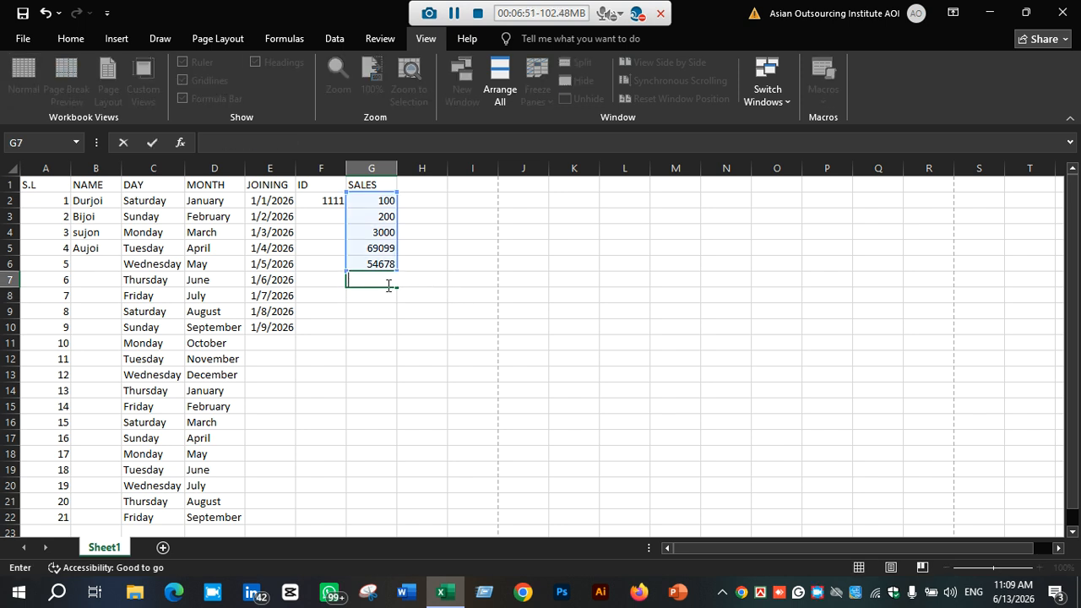
left_click(405, 281)
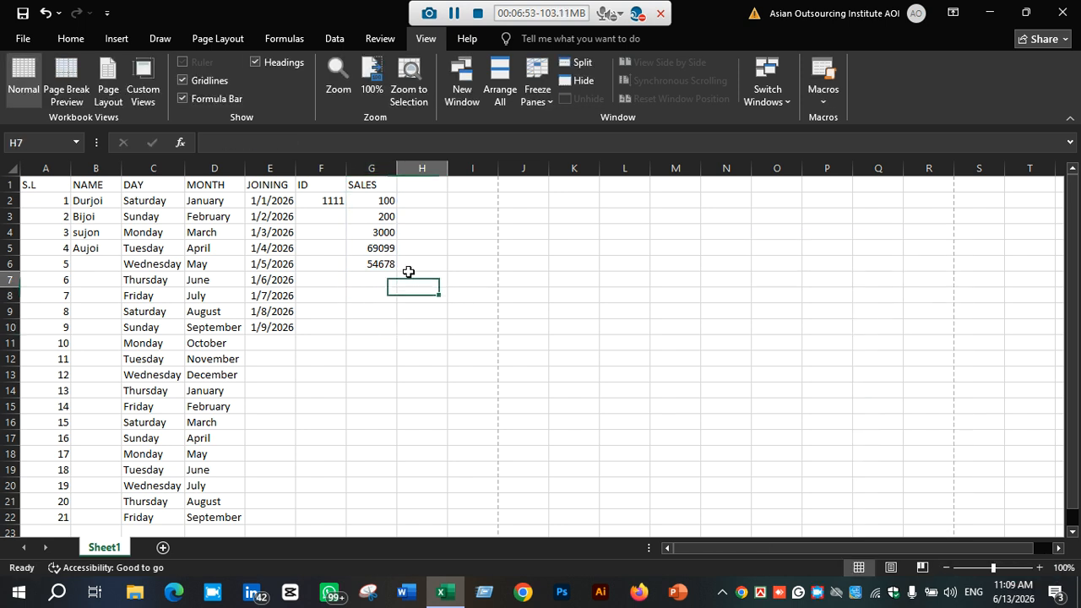
scroll(404, 283, "down", 3)
scroll(404, 283, "down", 9)
scroll(405, 282, "up", 12)
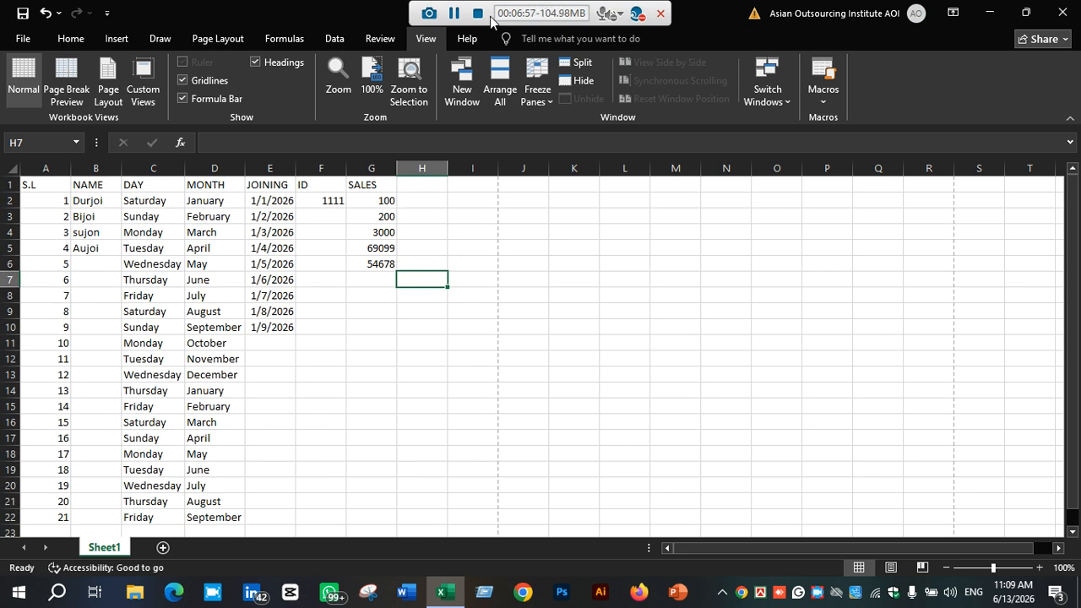
left_click(355, 357)
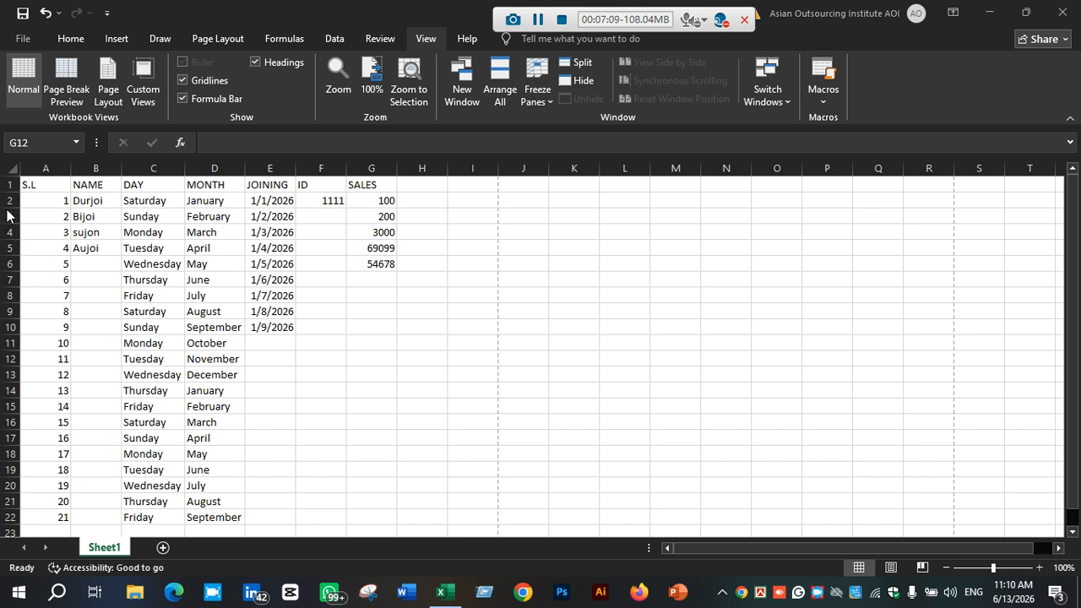
Turn on filters for the header row of the table
left_click(8, 184)
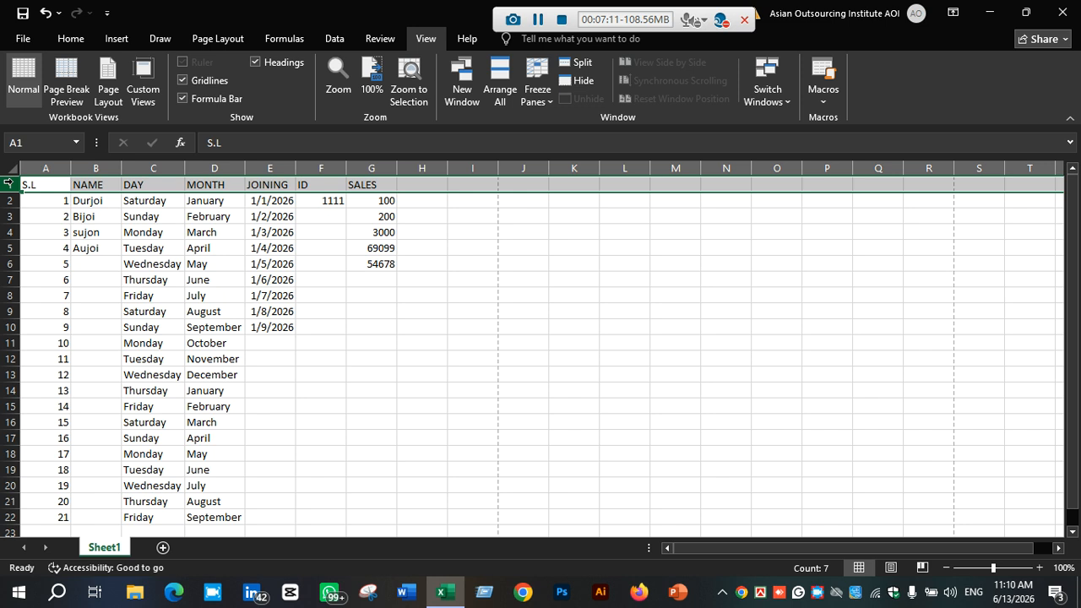
left_click(70, 39)
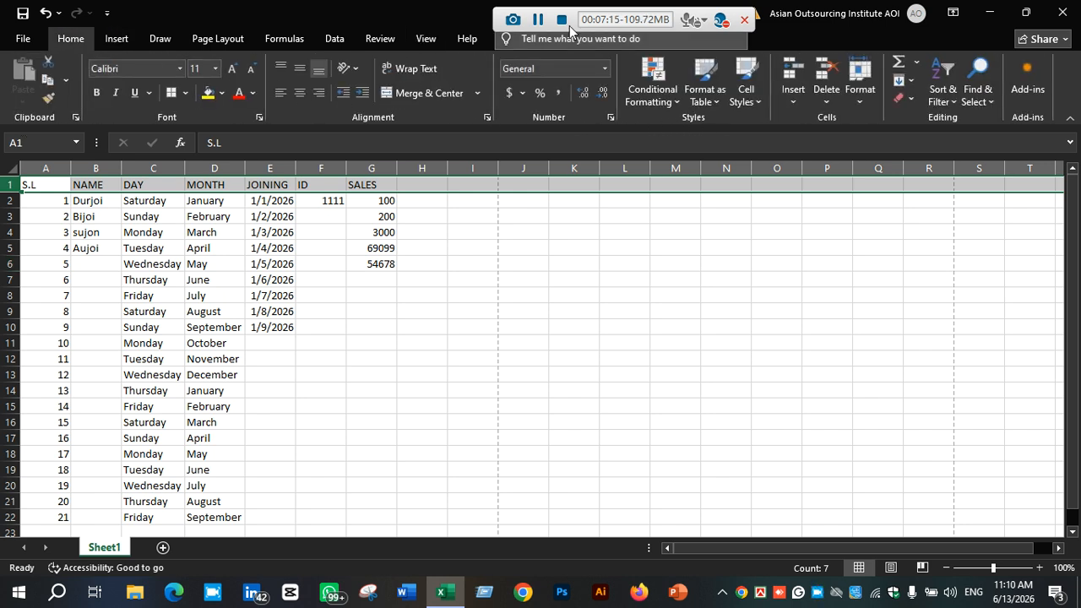
left_click(538, 19)
left_click(951, 100)
left_click(951, 102)
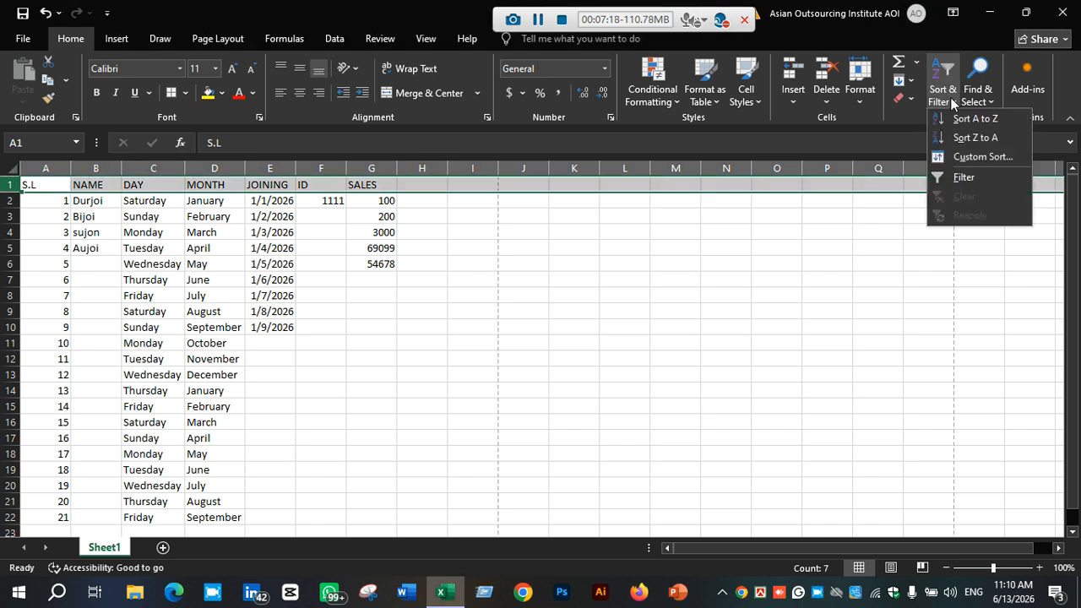
left_click(963, 179)
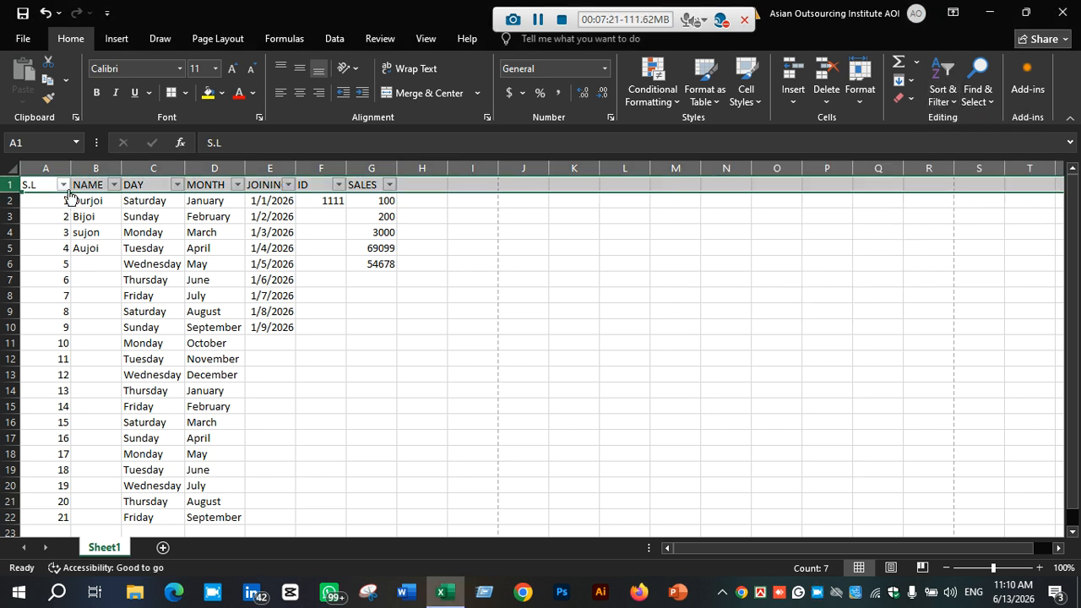
Filter the NAME column to show only Durjoi
left_click(115, 185)
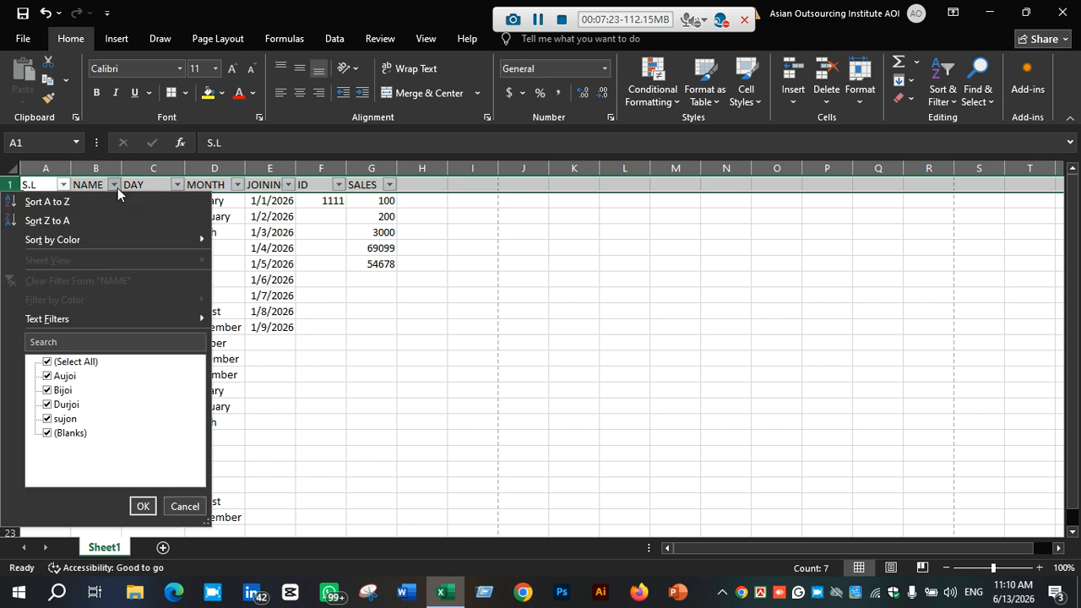
left_click(59, 364)
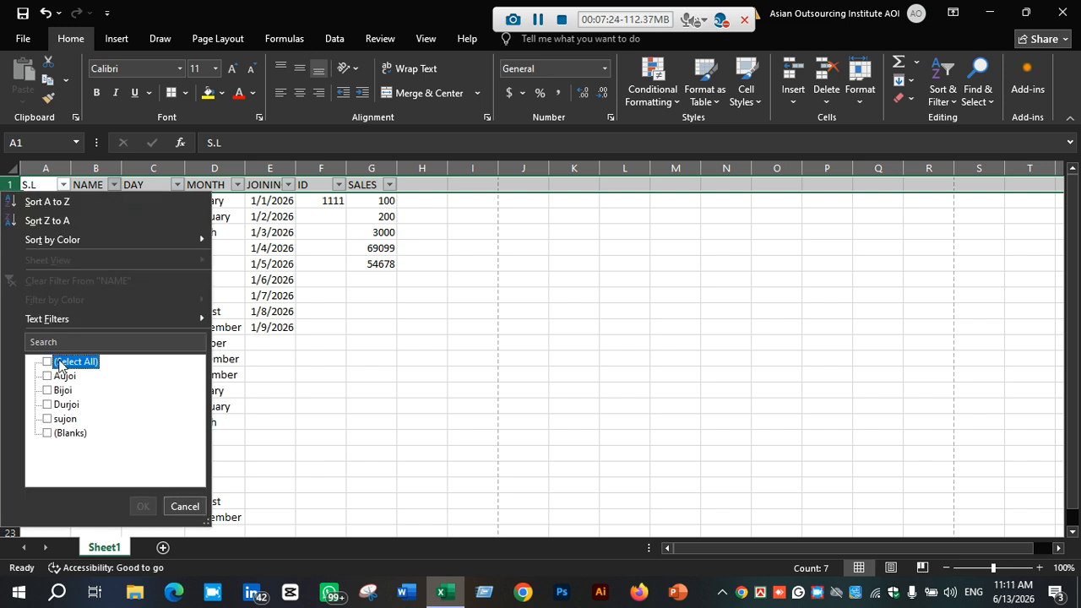
left_click(54, 405)
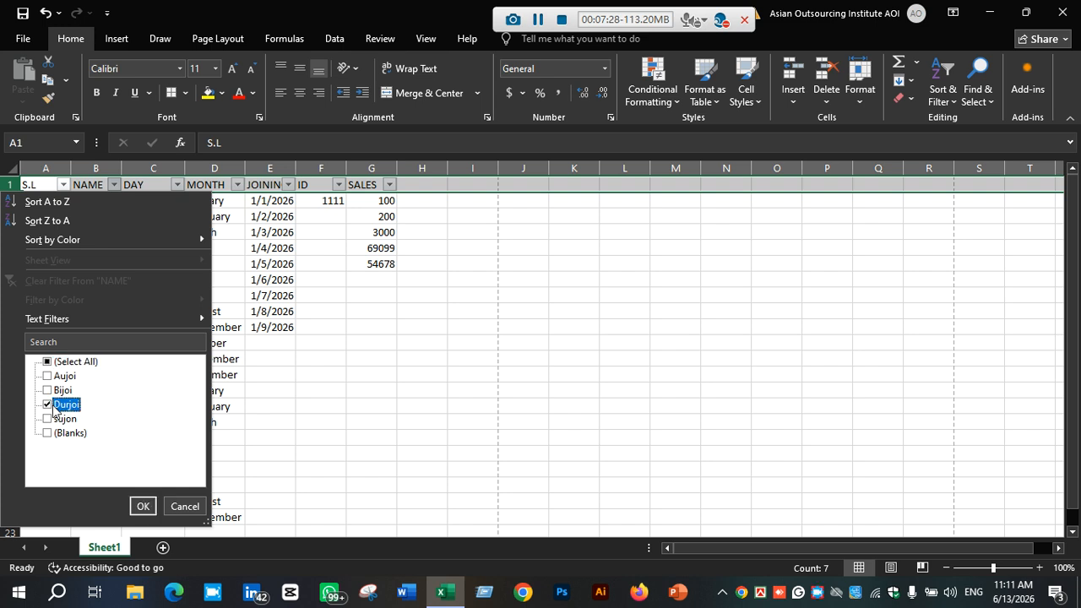
left_click(143, 506)
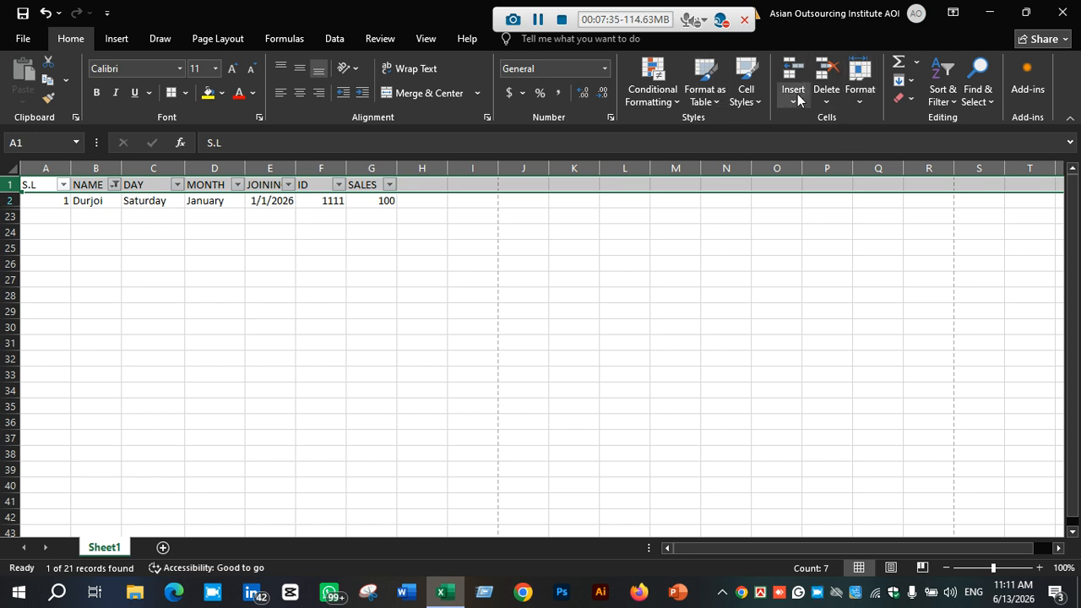
Turn off the filters on the table
left_click(955, 93)
left_click(964, 179)
left_click(495, 269)
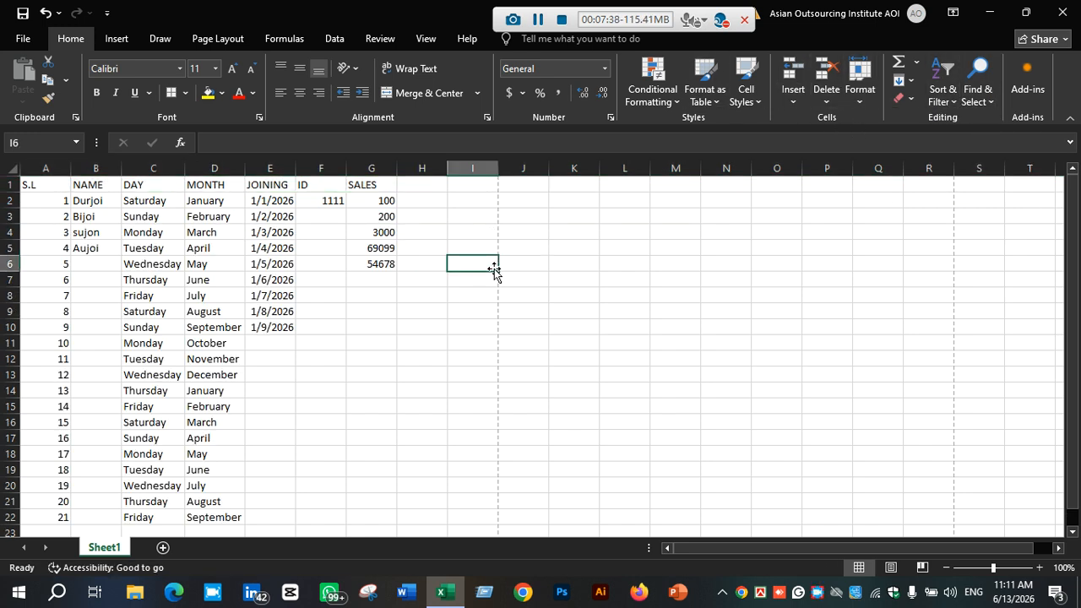
left_click(517, 294)
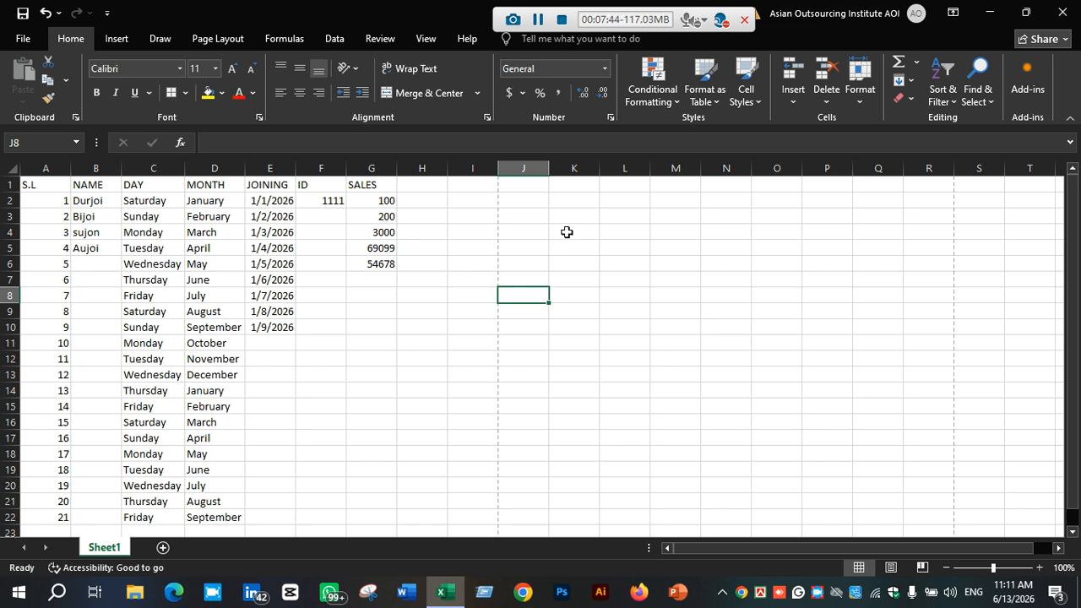
Insert a cell at A1, shifting the header cells right
left_click(27, 181)
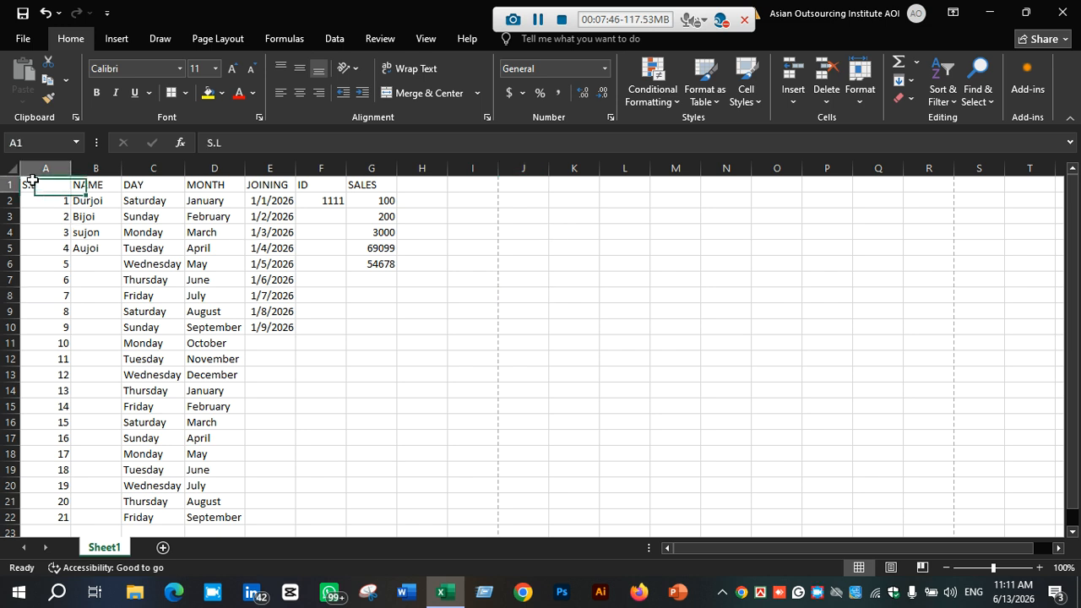
left_click(14, 174)
left_click(35, 168)
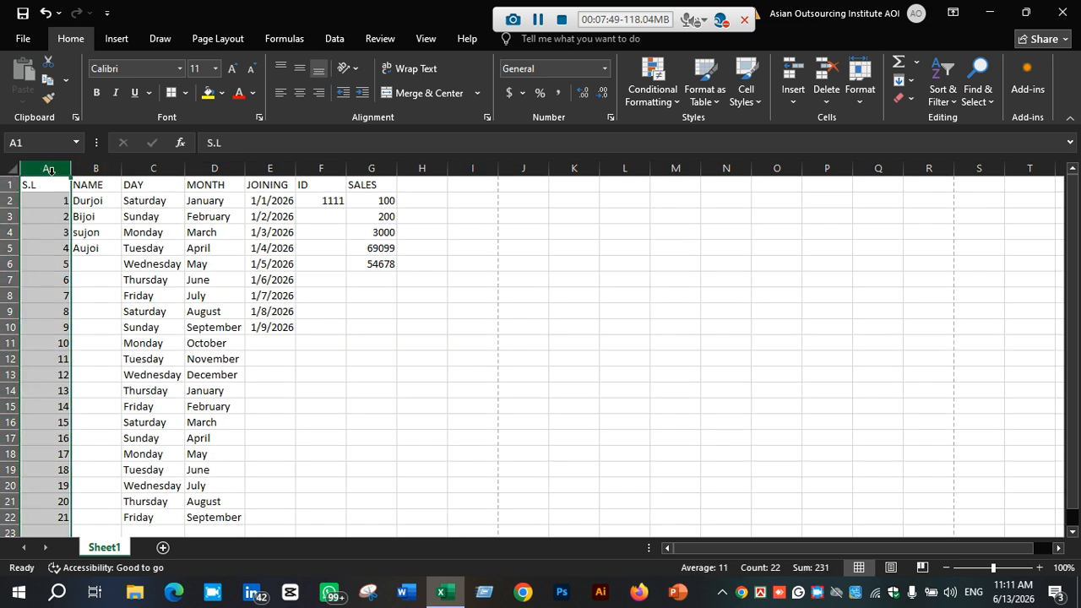
left_click(51, 182)
right_click(51, 183)
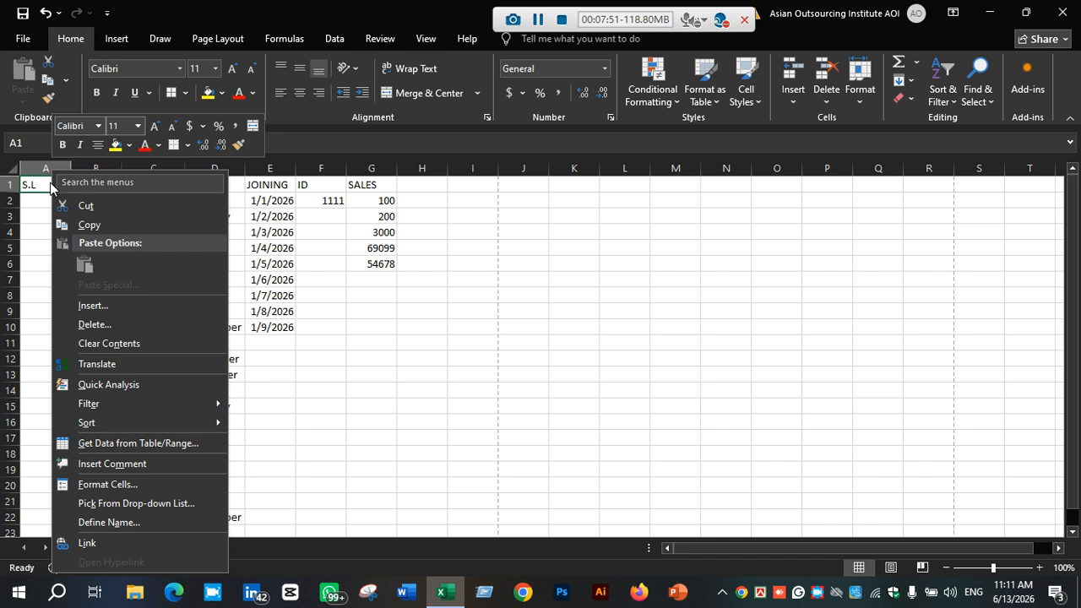
left_click(95, 304)
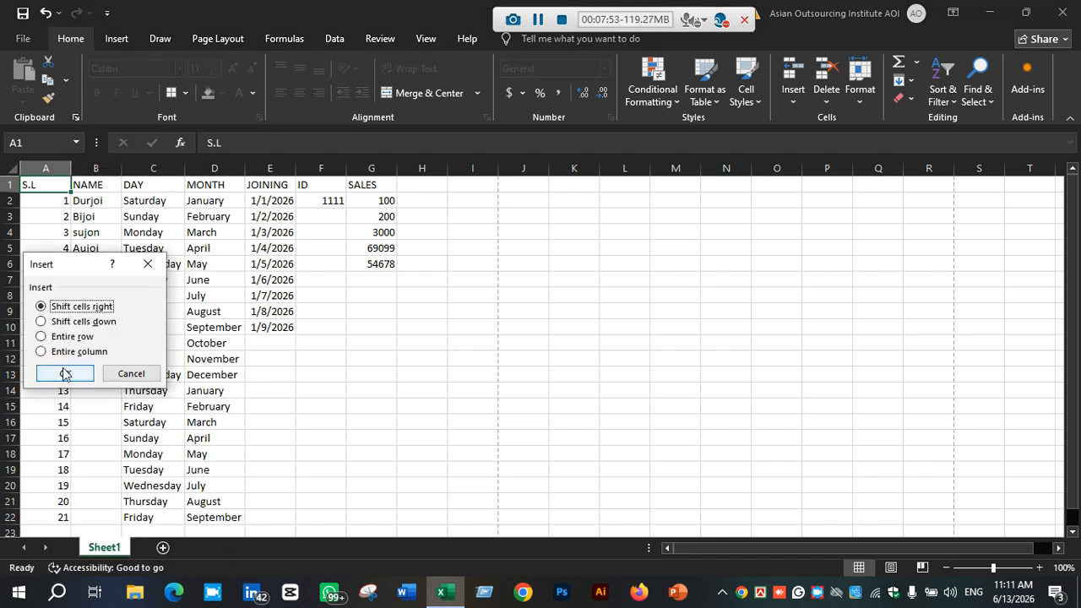
left_click(65, 373)
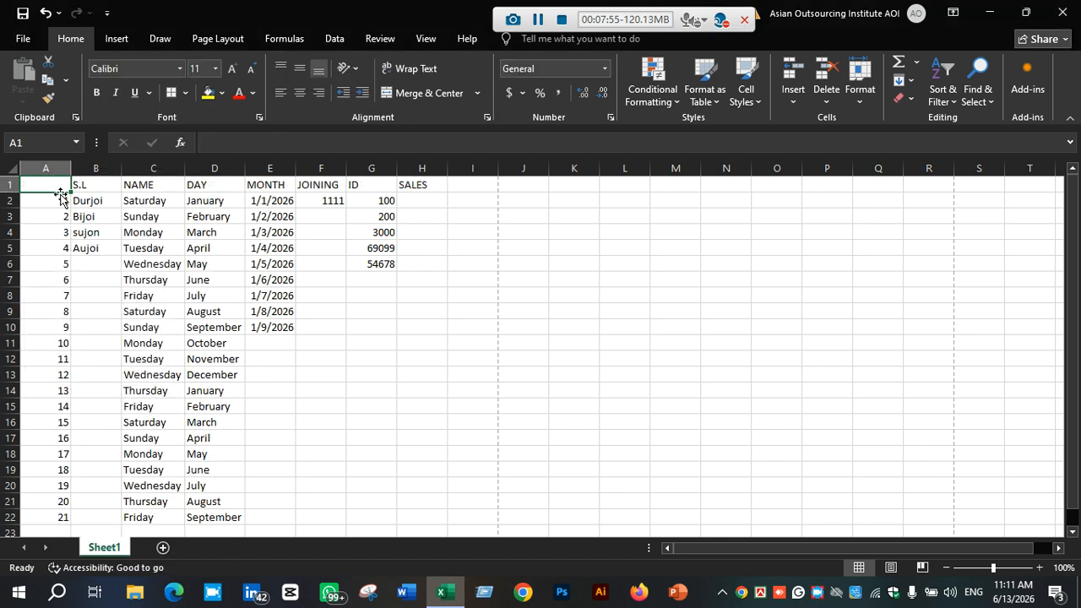
Undo the cell insertion
key("ctrl+z")
left_click(461, 211)
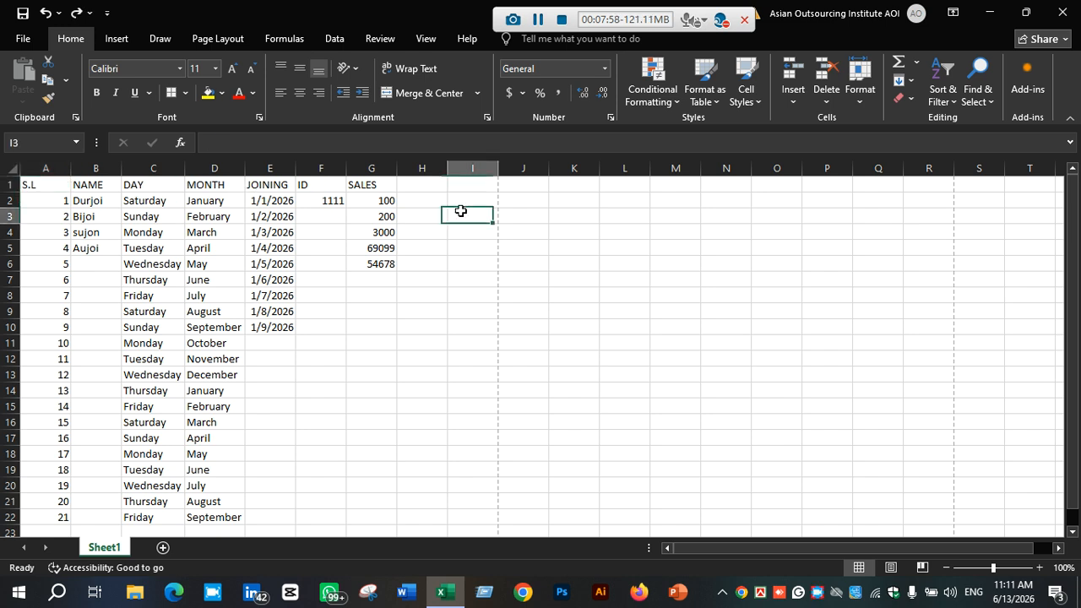
Insert a blank row above the header row
left_click(41, 184)
left_click(7, 169)
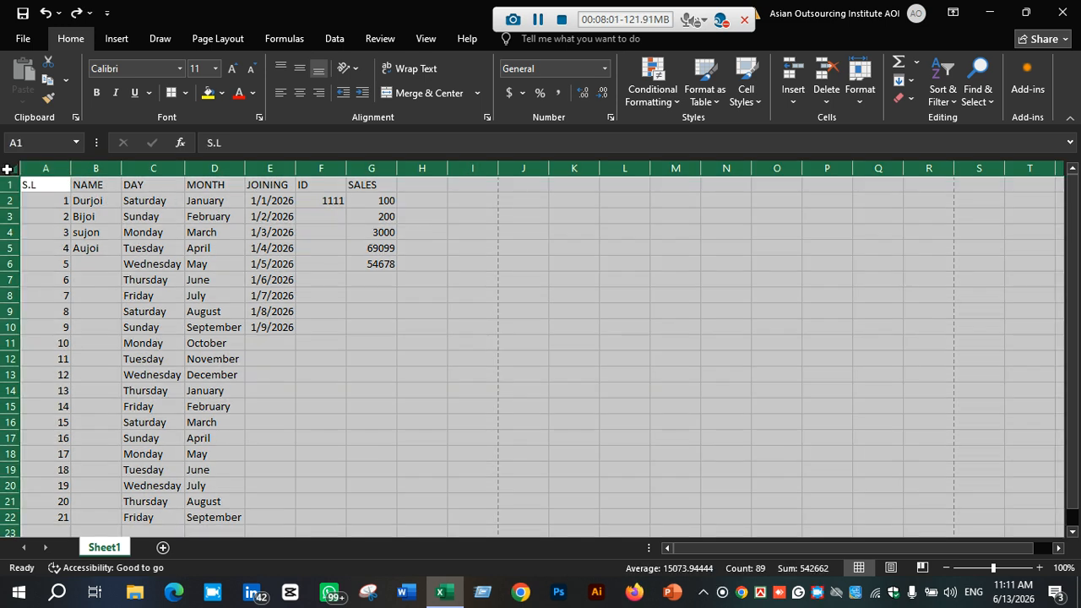
left_click(45, 168)
left_click(45, 182)
left_click(133, 184)
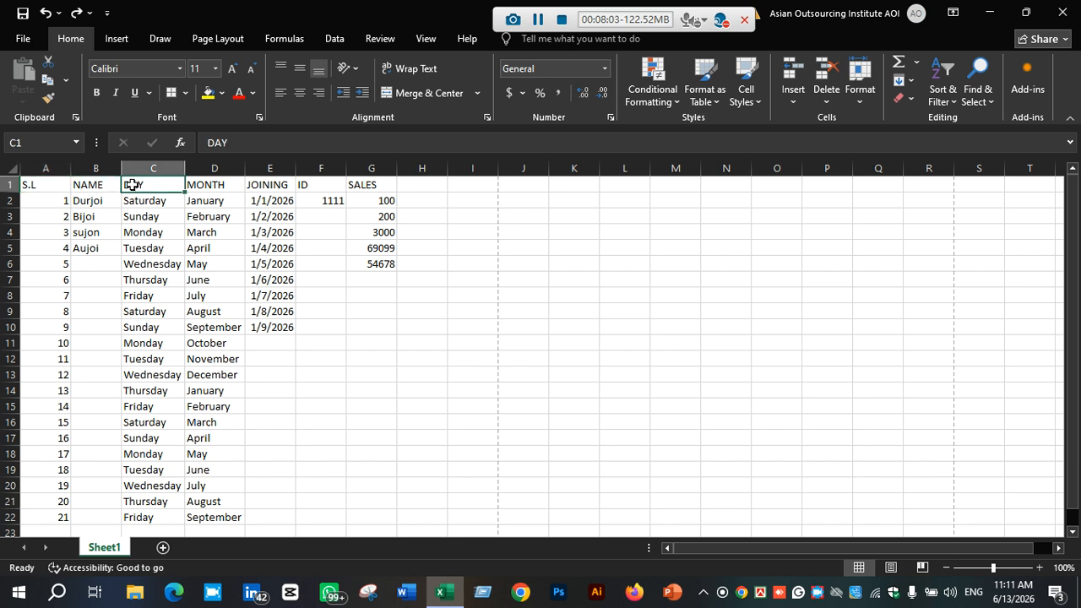
left_click(29, 184)
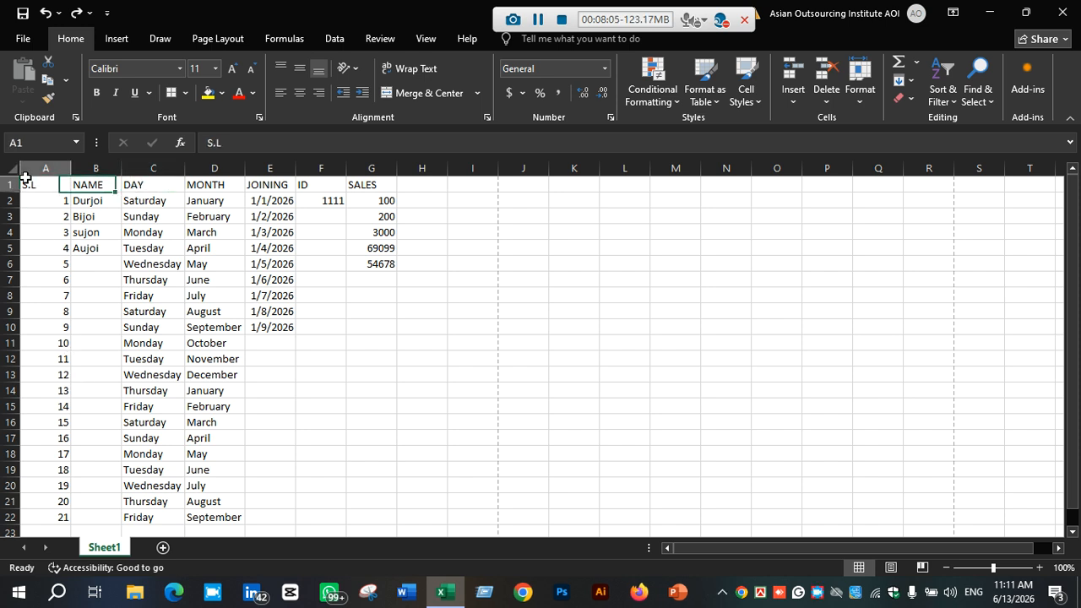
left_click(10, 184)
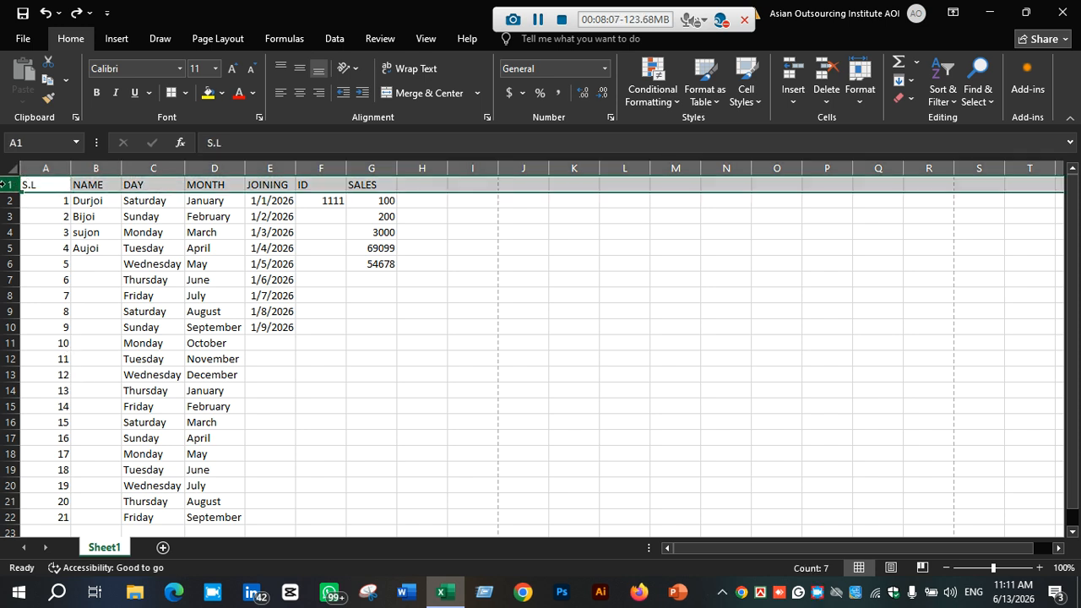
right_click(10, 184)
left_click(82, 325)
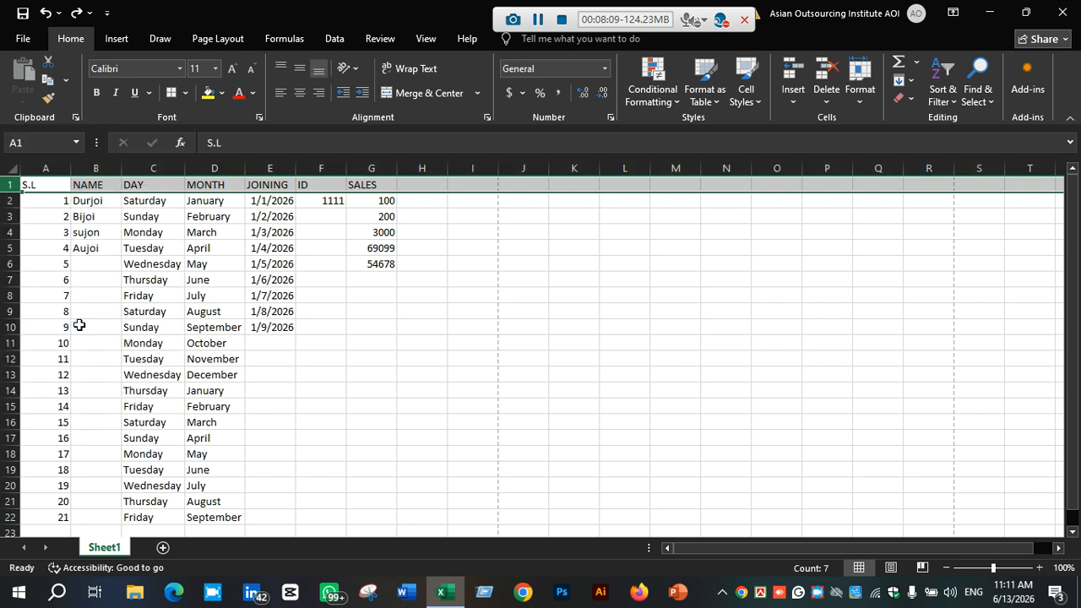
Insert a blank column before column A, shifting the table one column right
left_click(29, 203)
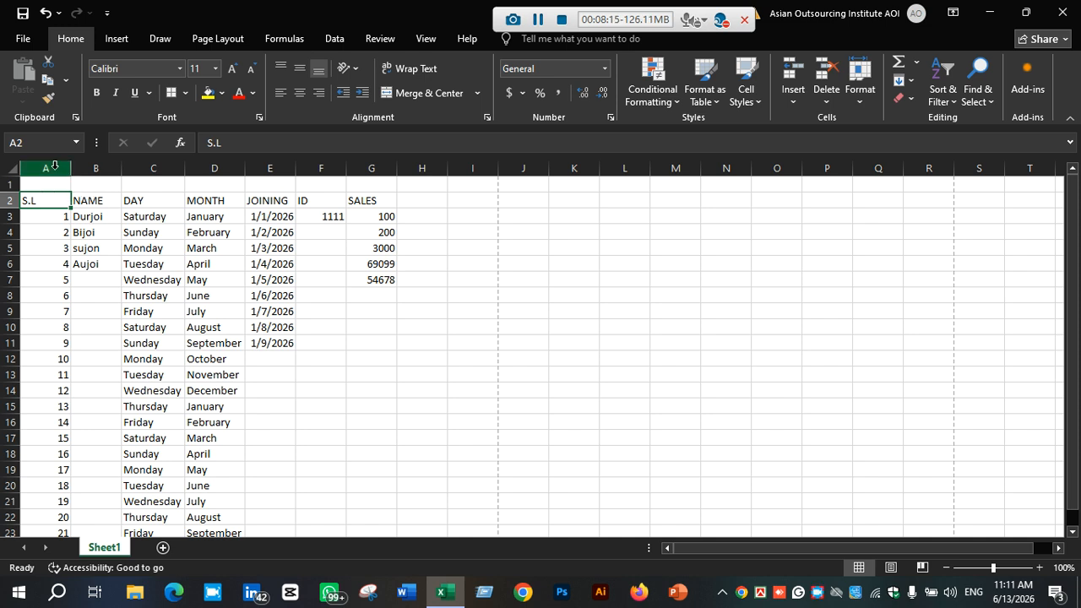
left_click(54, 166)
right_click(55, 169)
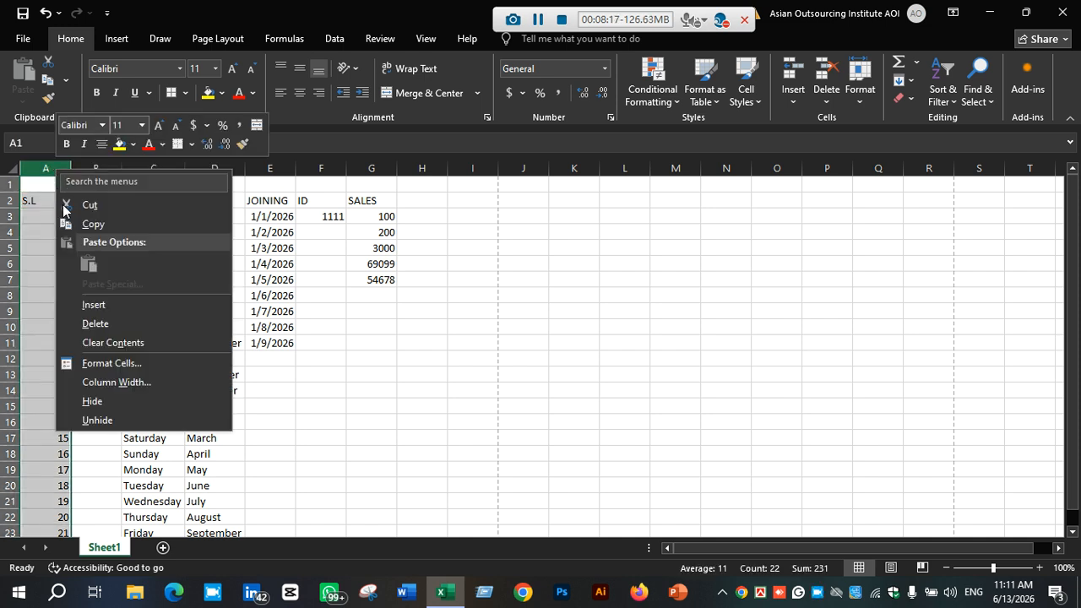
left_click(108, 306)
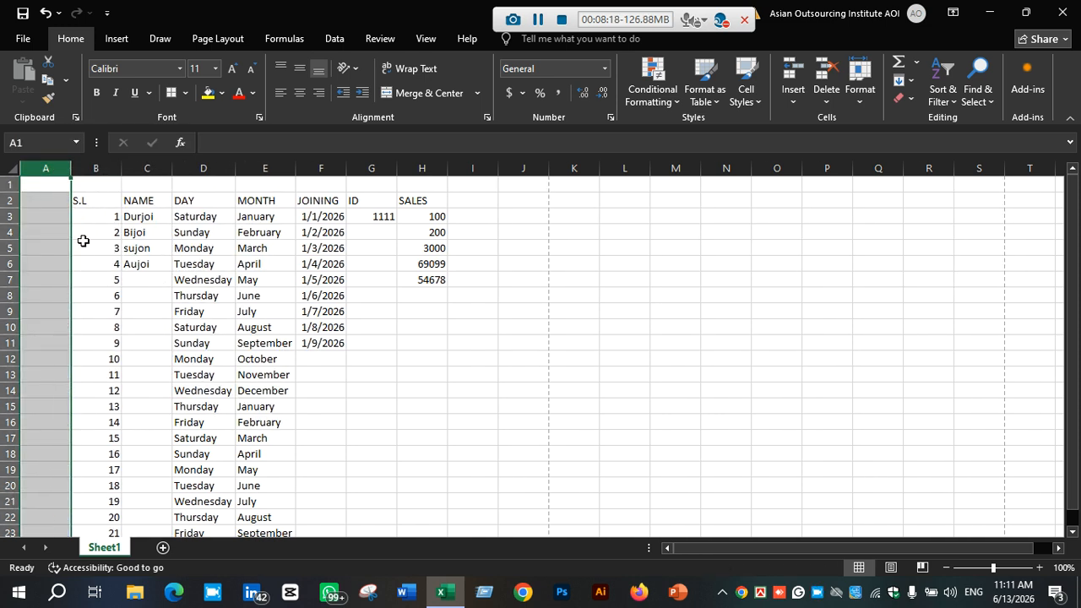
Enter the title ASIAN in cell B1 above the table and preview the sheet's print layout
left_click(53, 189)
left_click(87, 184)
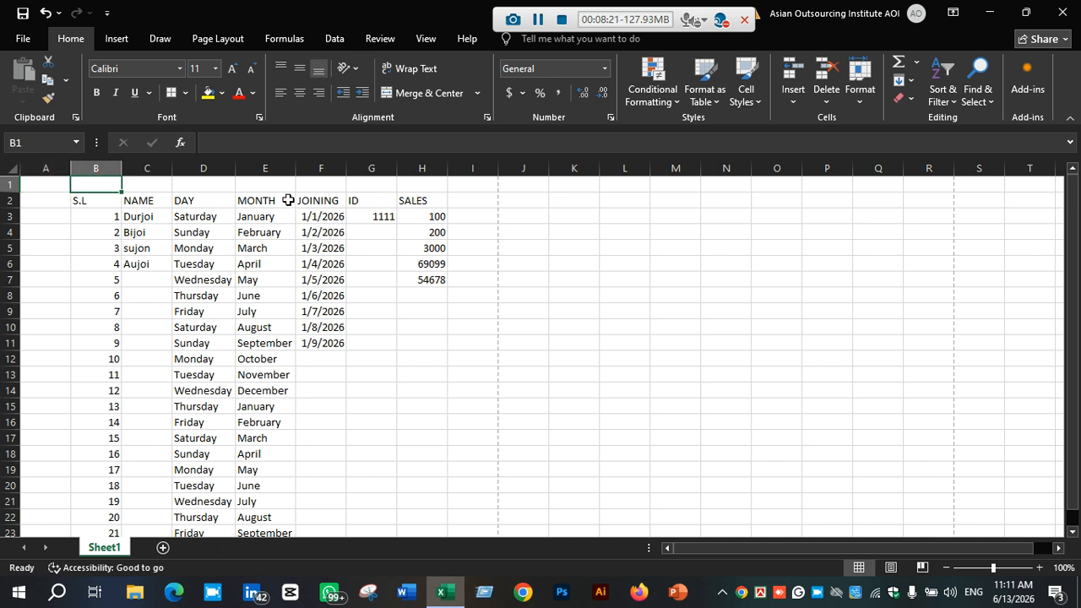
type("ASIAN")
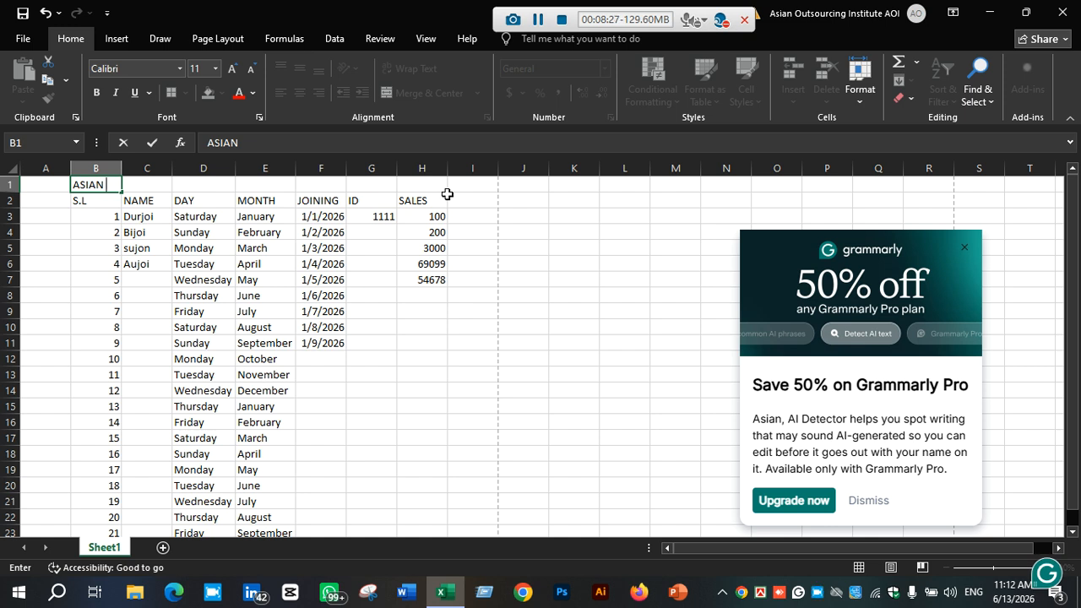
left_click(148, 200)
key("ctrl+p")
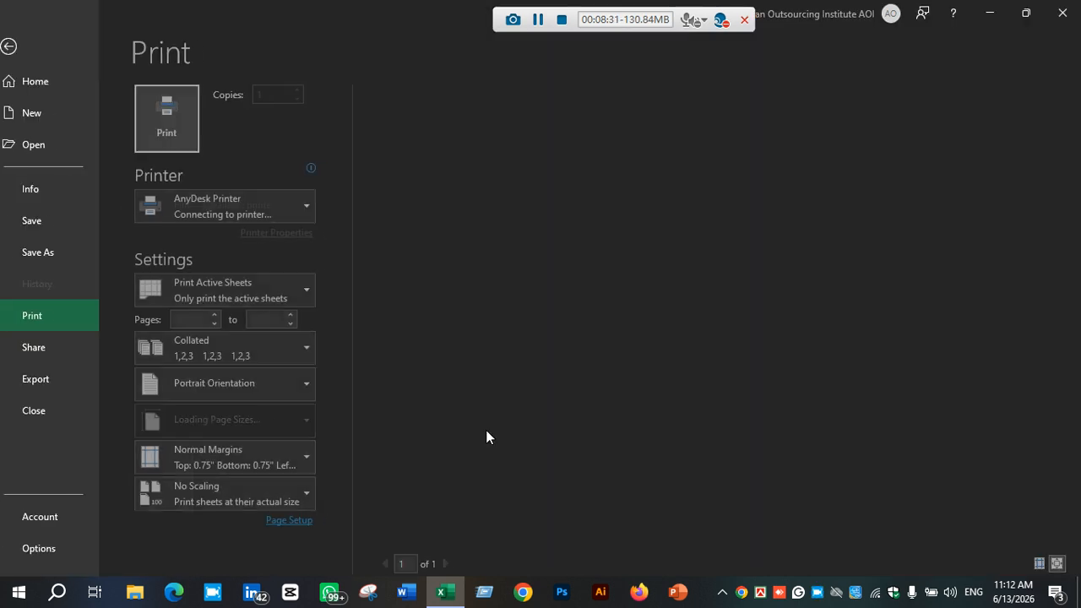
left_click(20, 47)
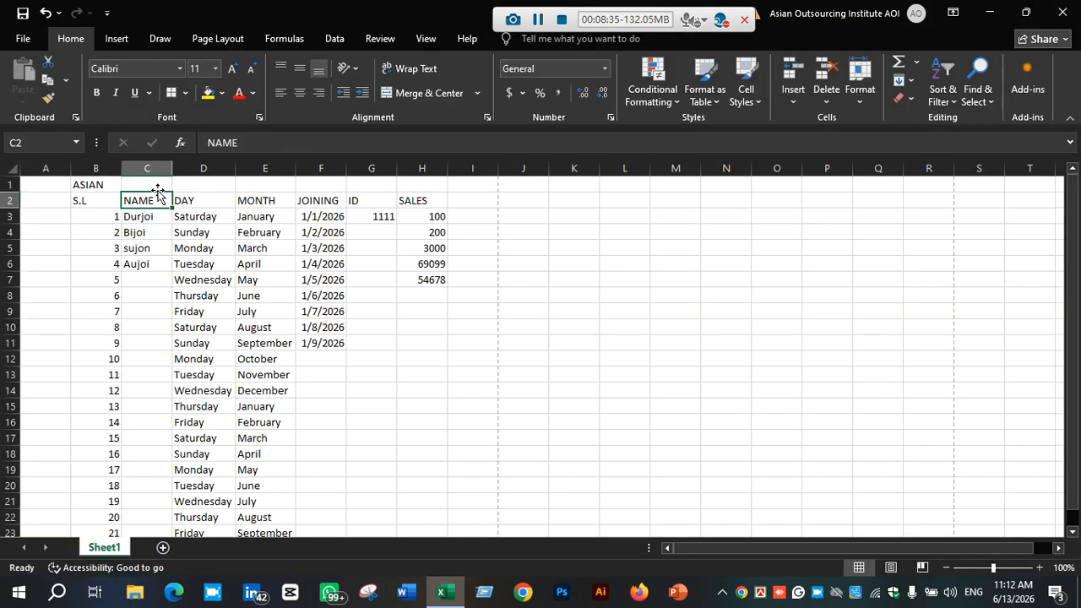
Merge and centre the title across B1:H1 and give it a grey fill colour
left_click_drag(97, 184, 410, 186)
left_click(410, 93)
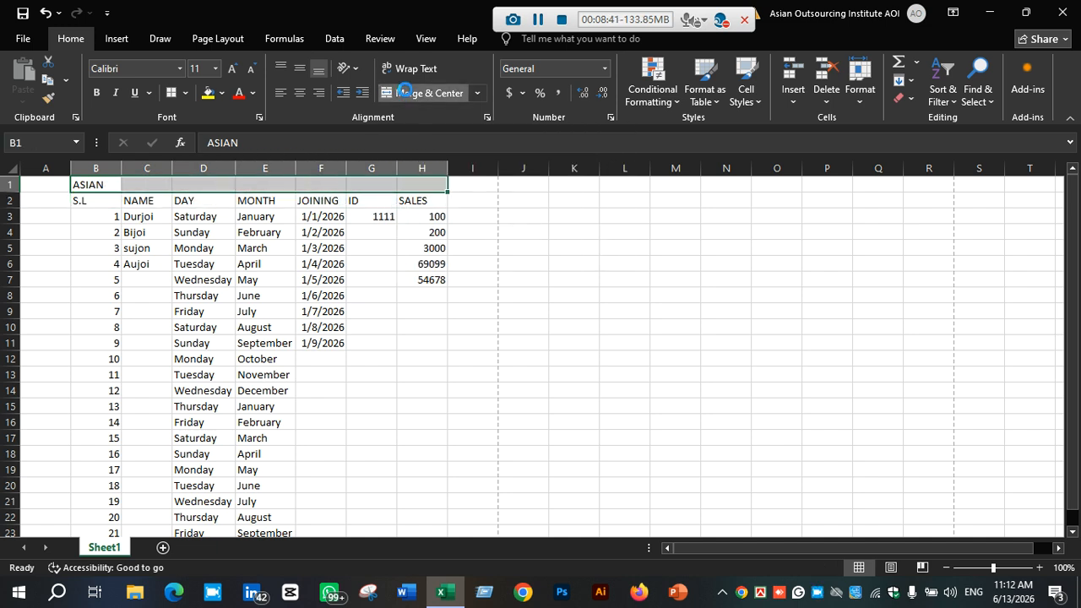
left_click(222, 94)
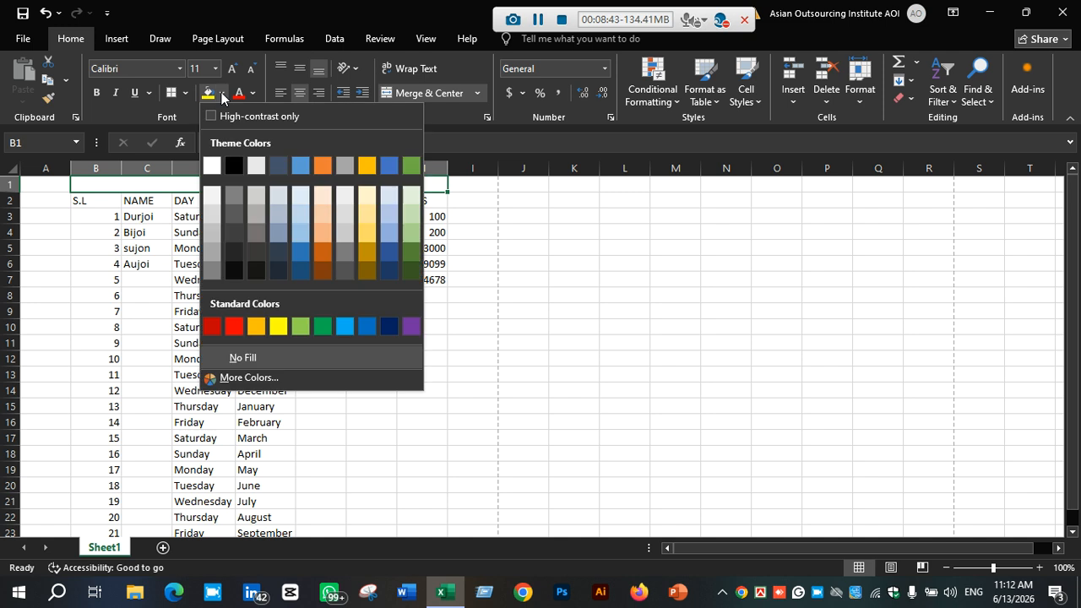
left_click(255, 230)
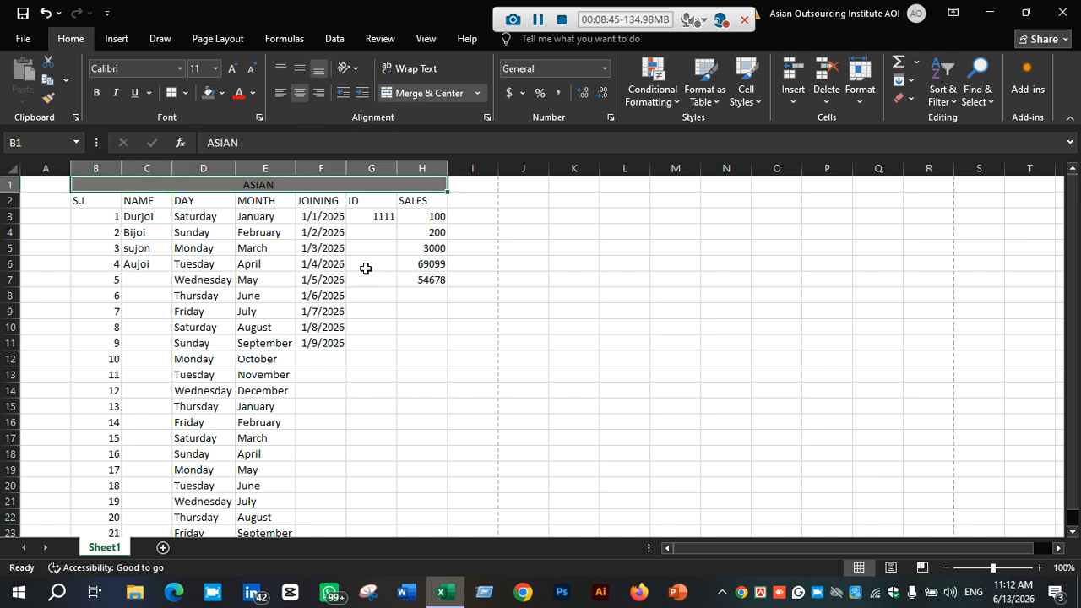
Open the print preview again and scroll through the sheet to check the titled table
left_click(558, 392)
key("ctrl+p")
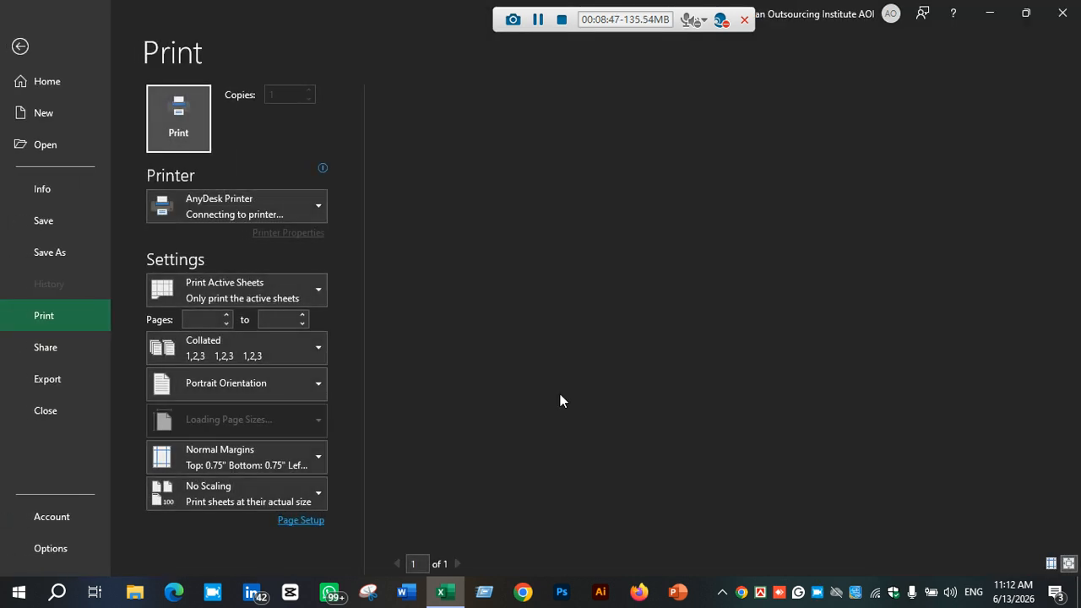
left_click(20, 46)
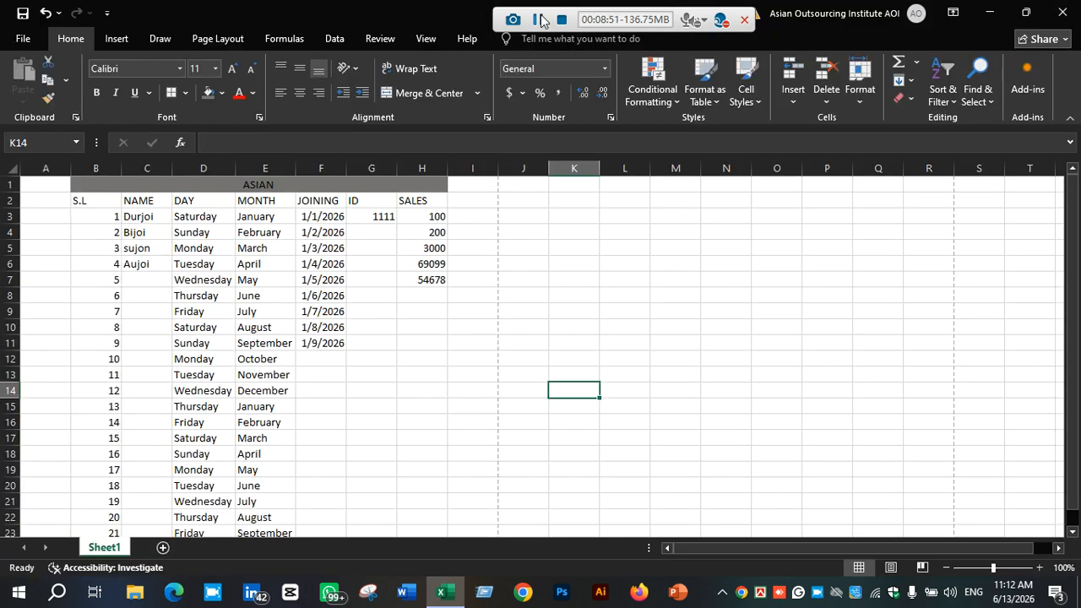
scroll(535, 229, "down", 6)
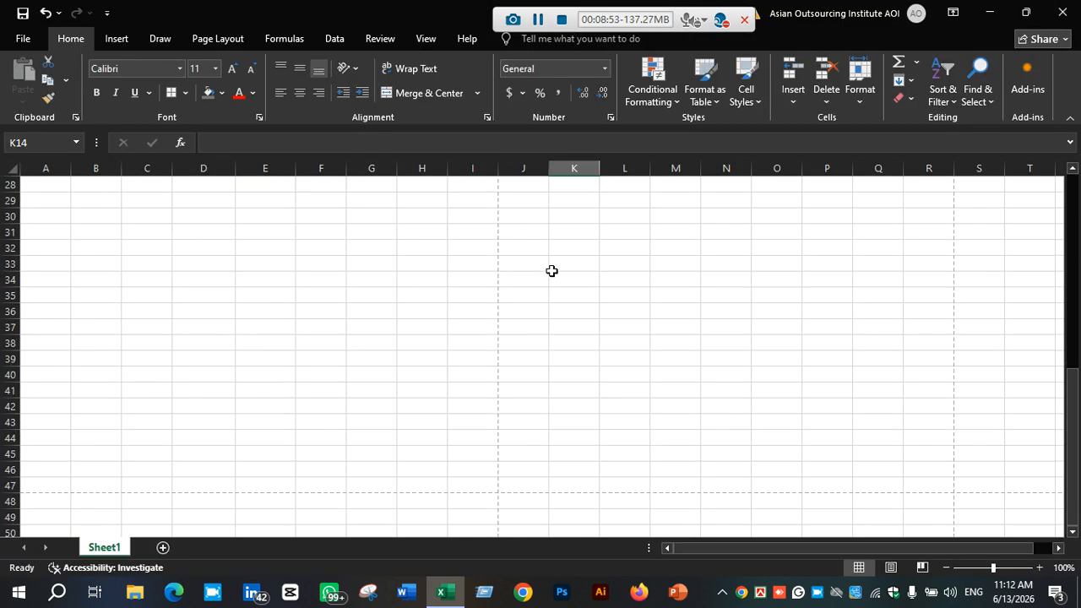
scroll(551, 272, "up", 7)
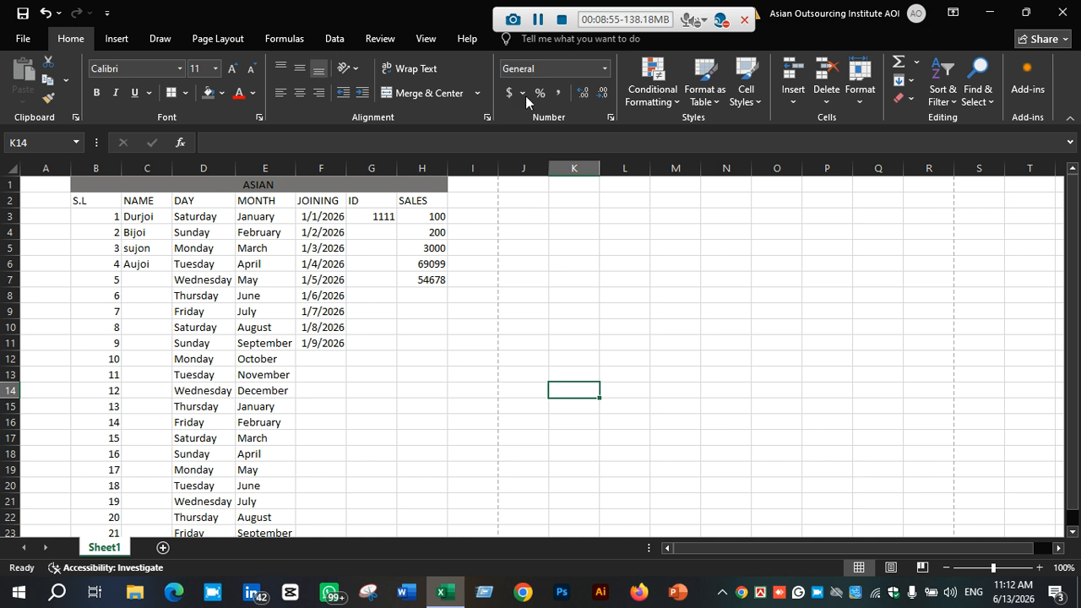